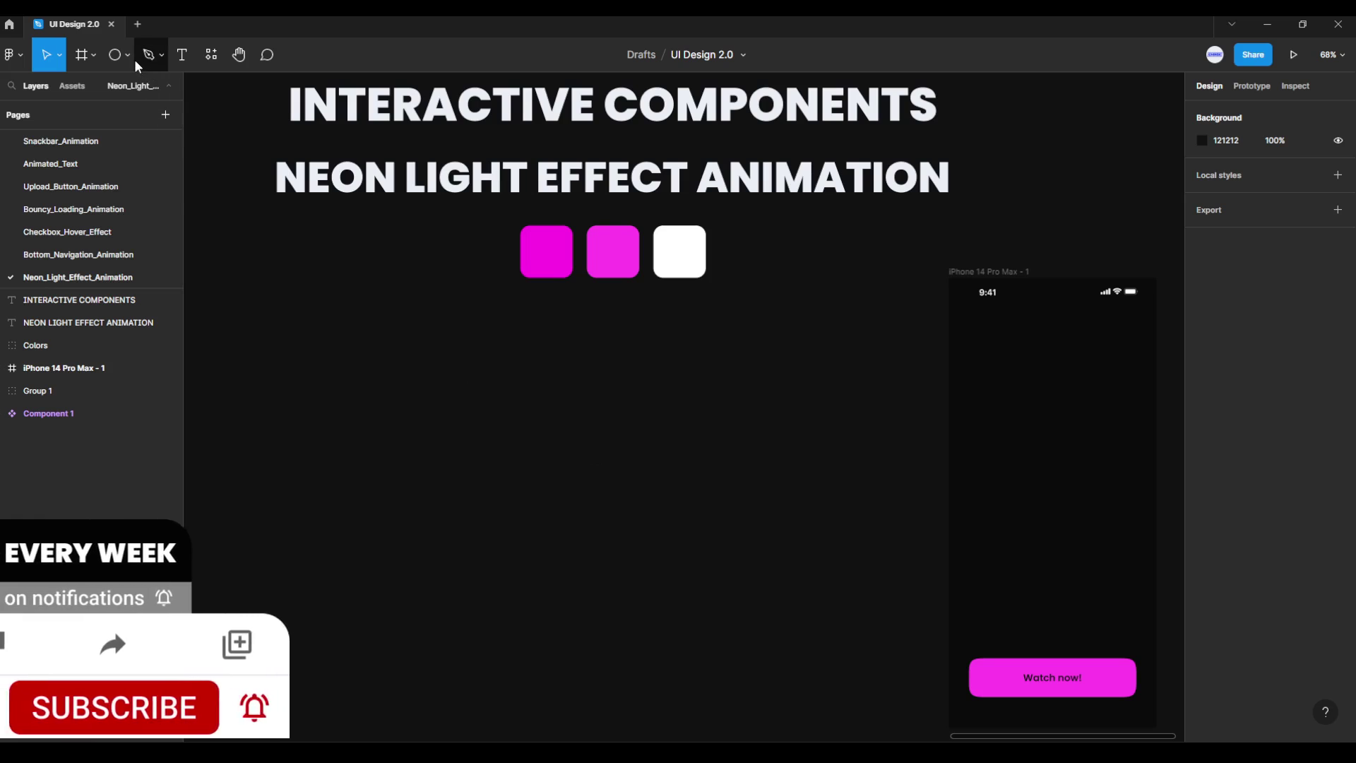
Step: Draw a rectangle and size it to 168×64
left_click(129, 57)
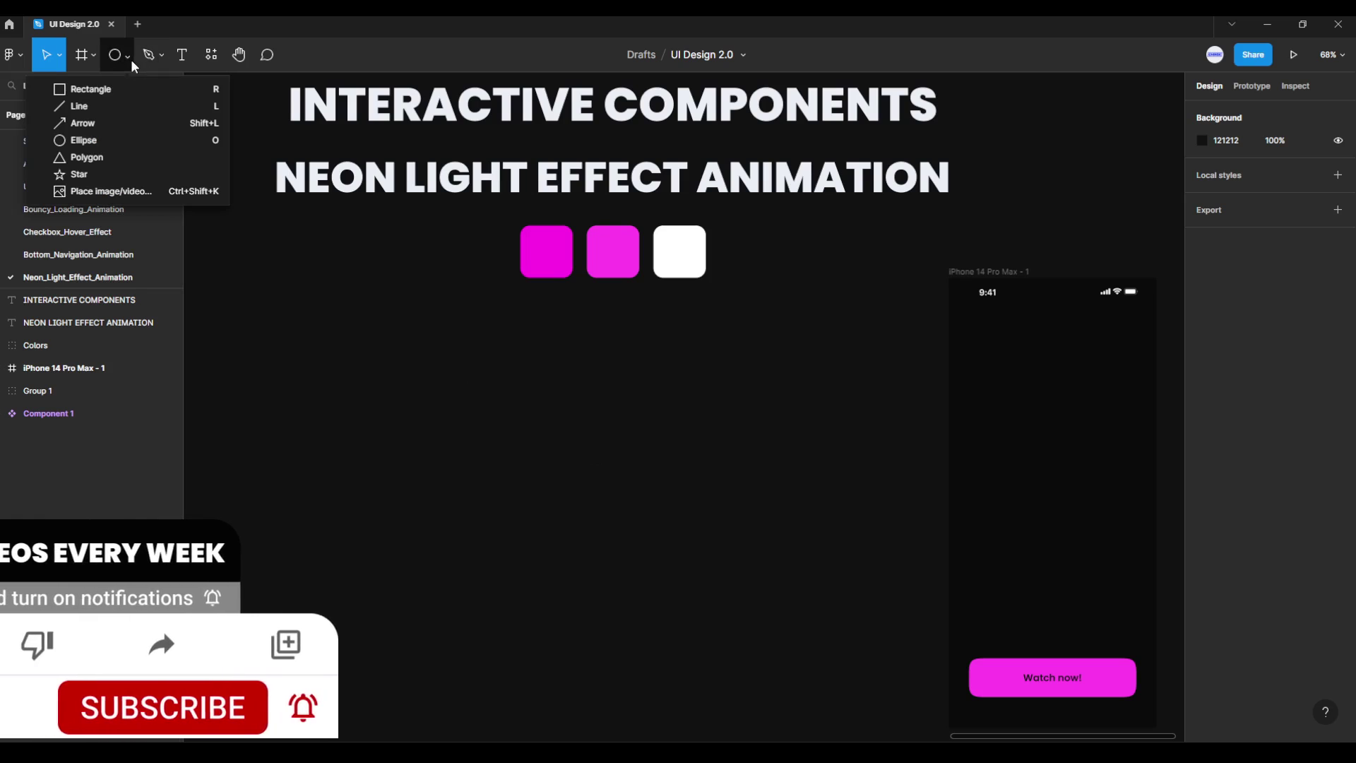
left_click(110, 91)
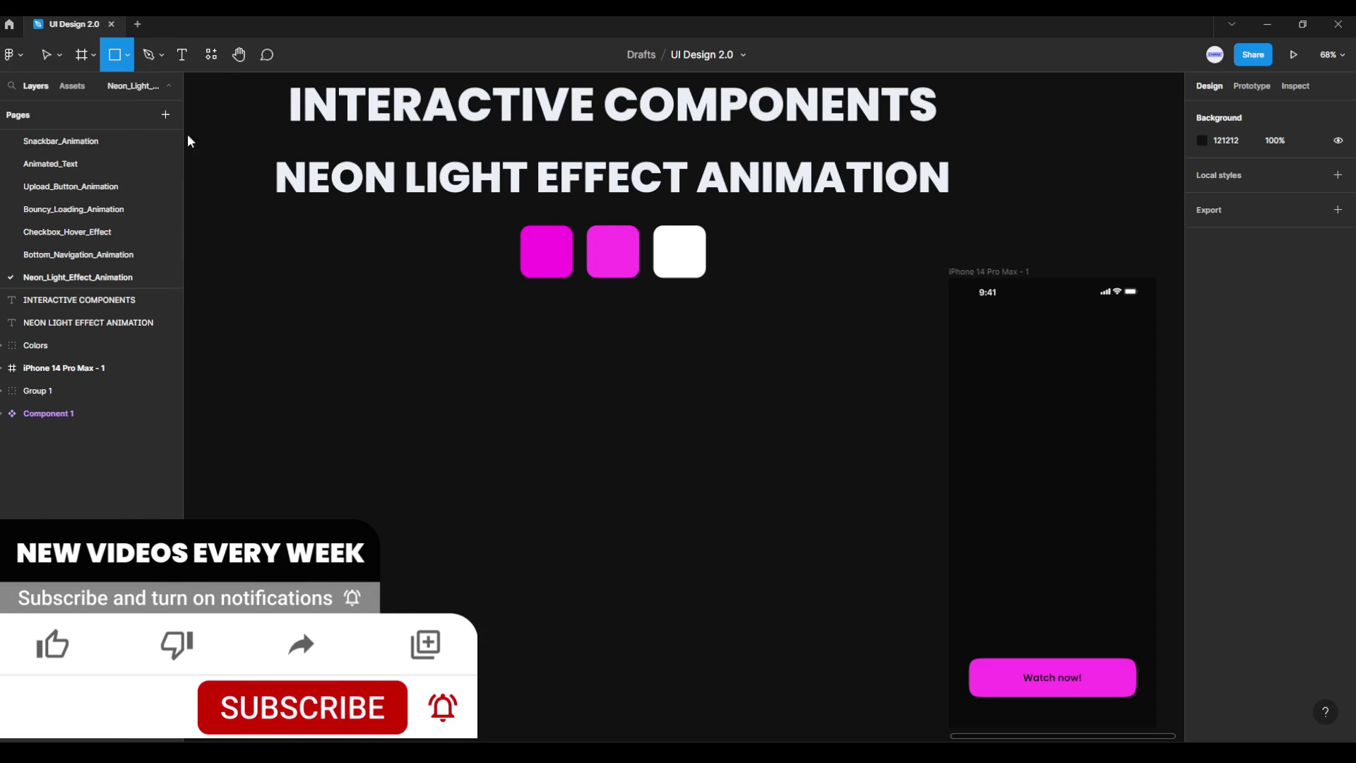
left_click_drag(487, 356, 664, 425)
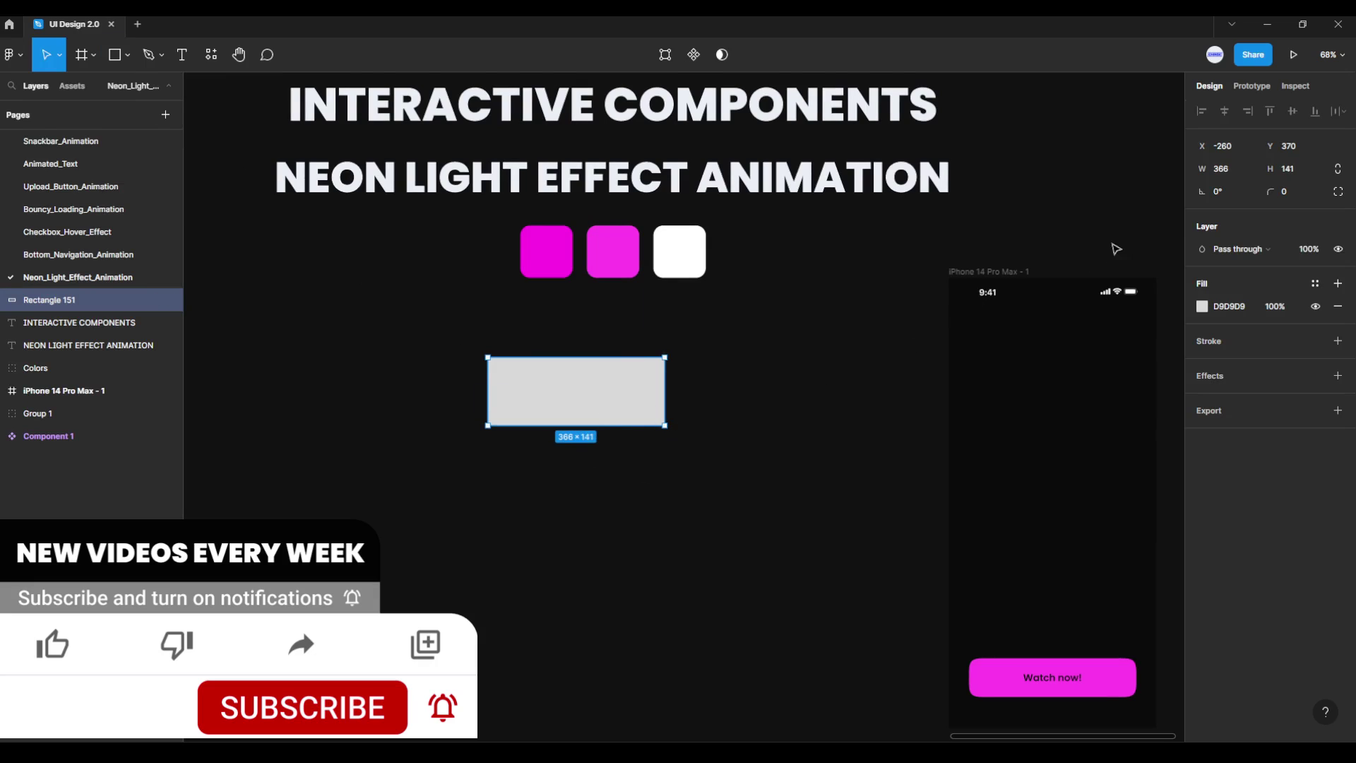
left_click(1240, 169)
key("Return")
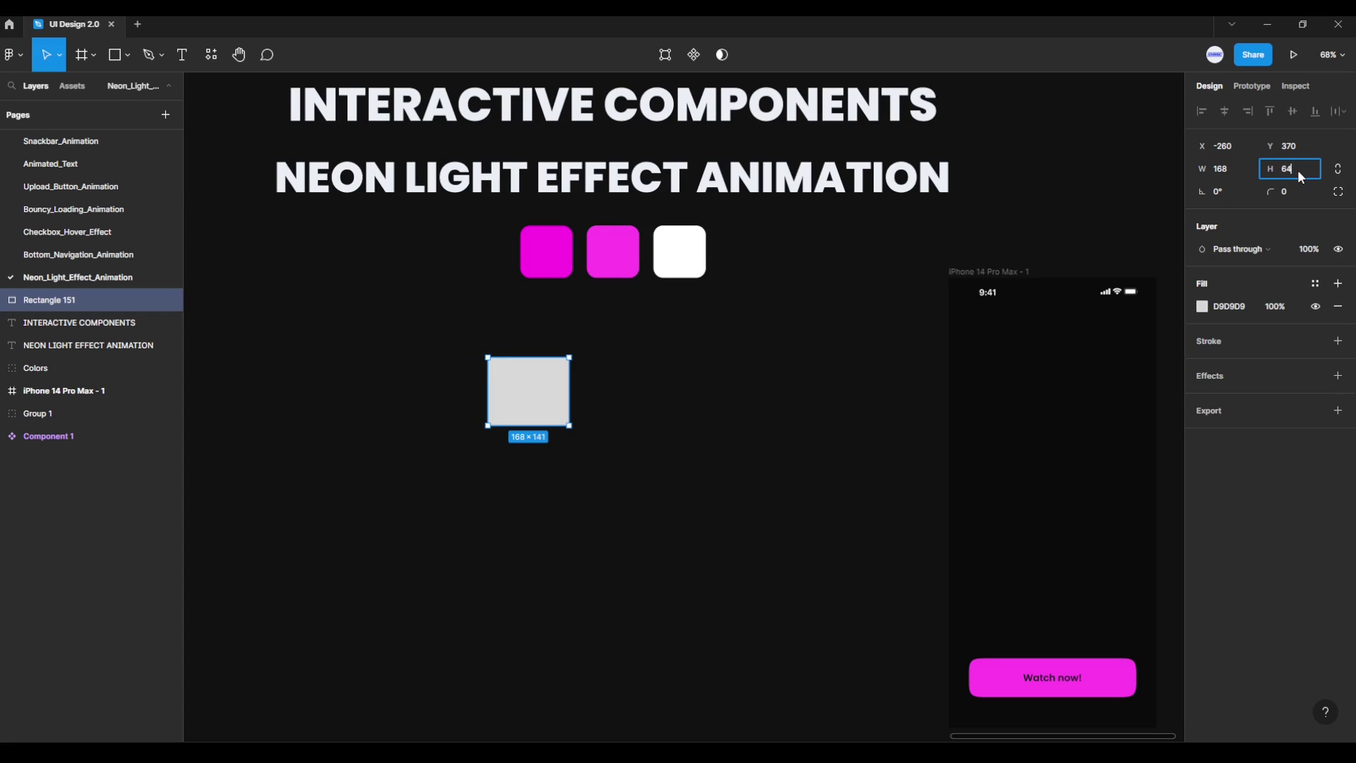
key("Return")
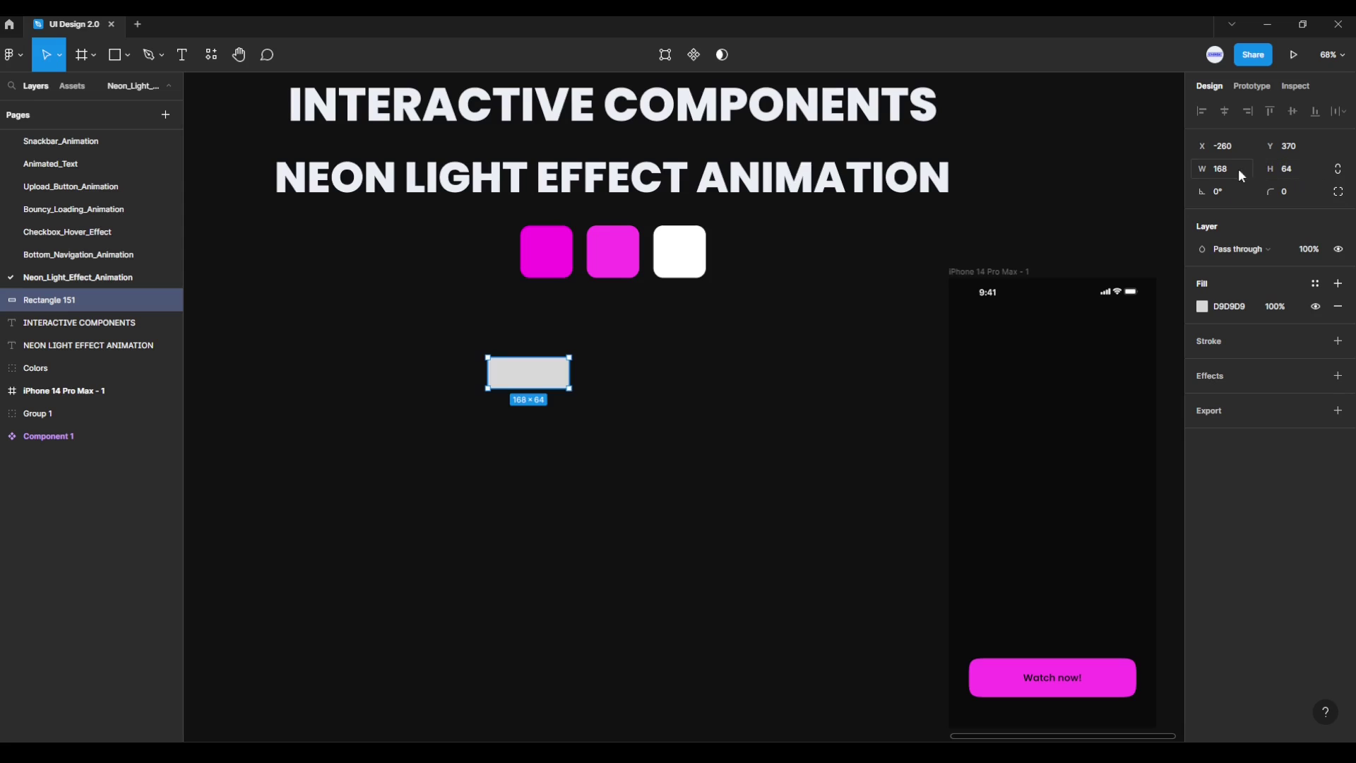
Step: Give the rectangle a white 4-px stroke, no fill and corner radius 40
left_click(1340, 347)
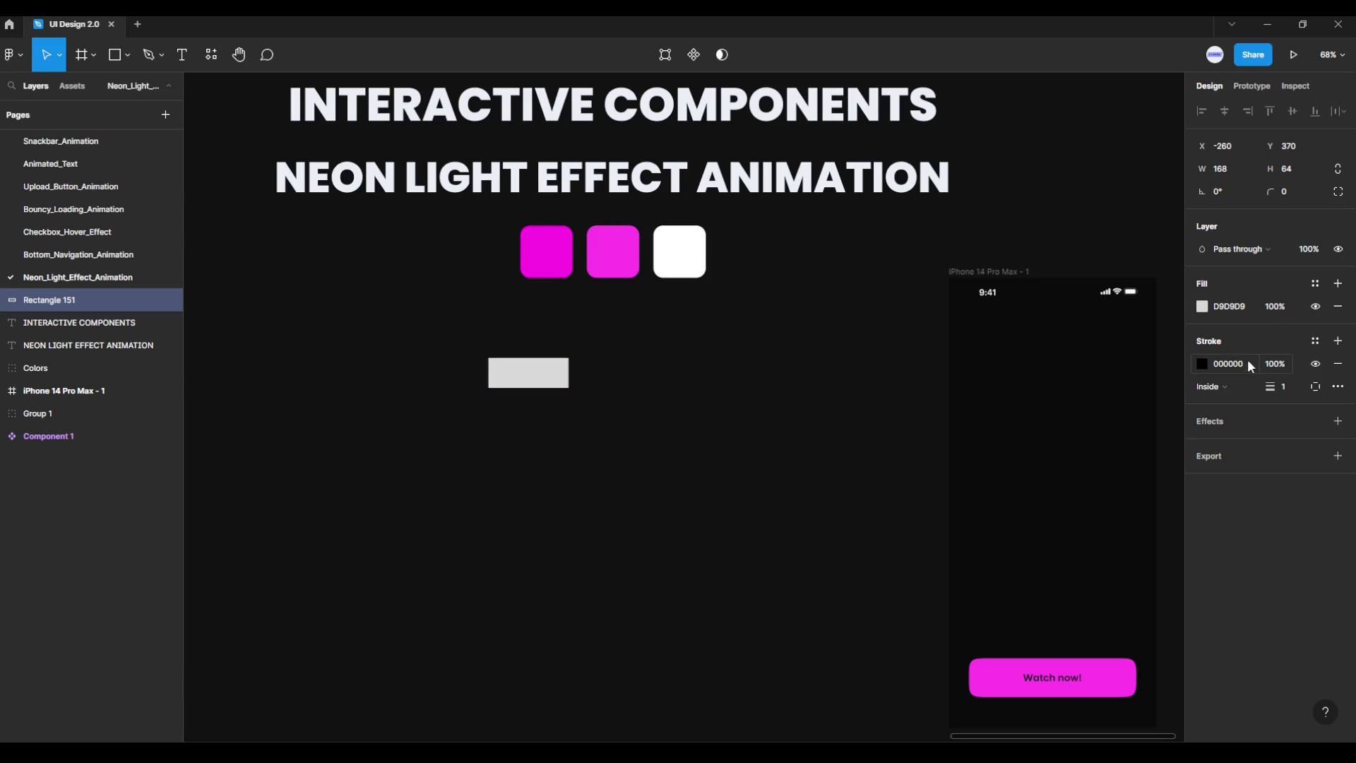
left_click(1203, 364)
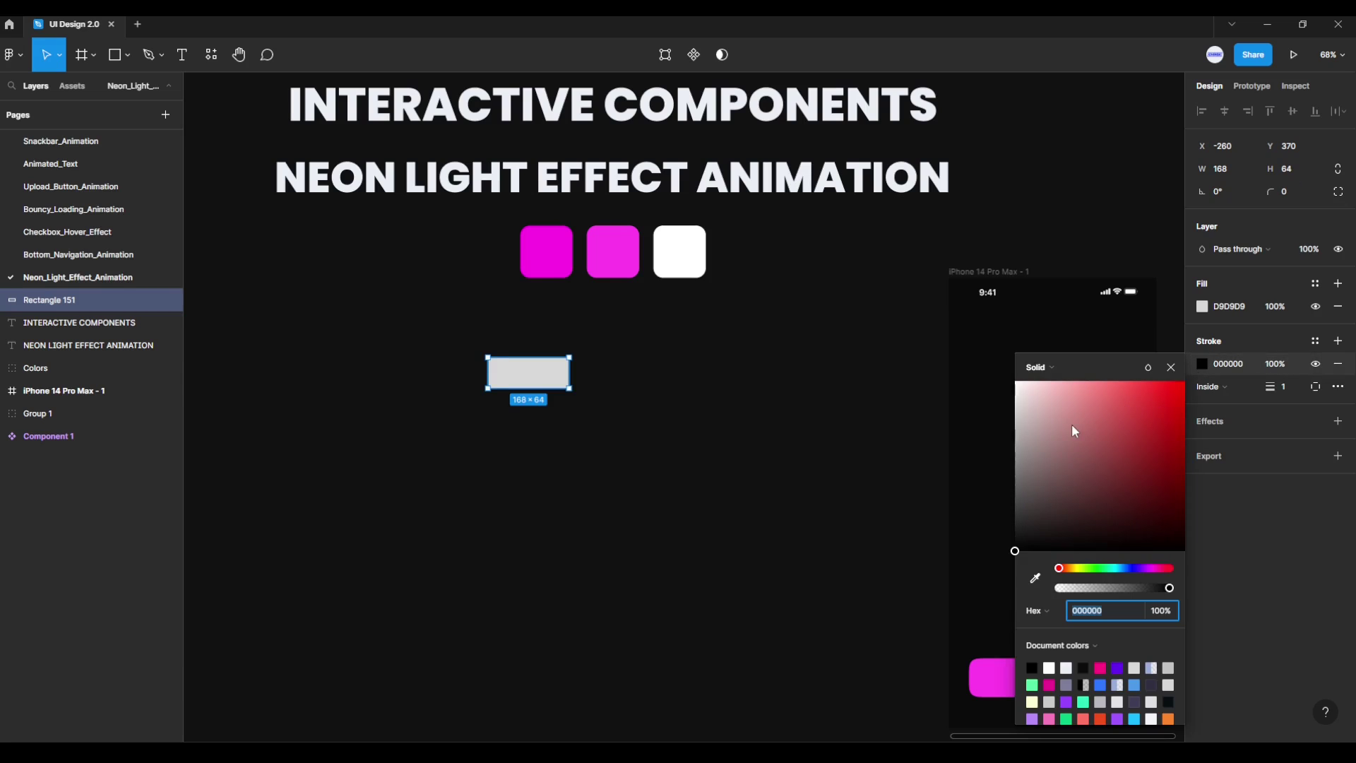
left_click_drag(1071, 424, 955, 370)
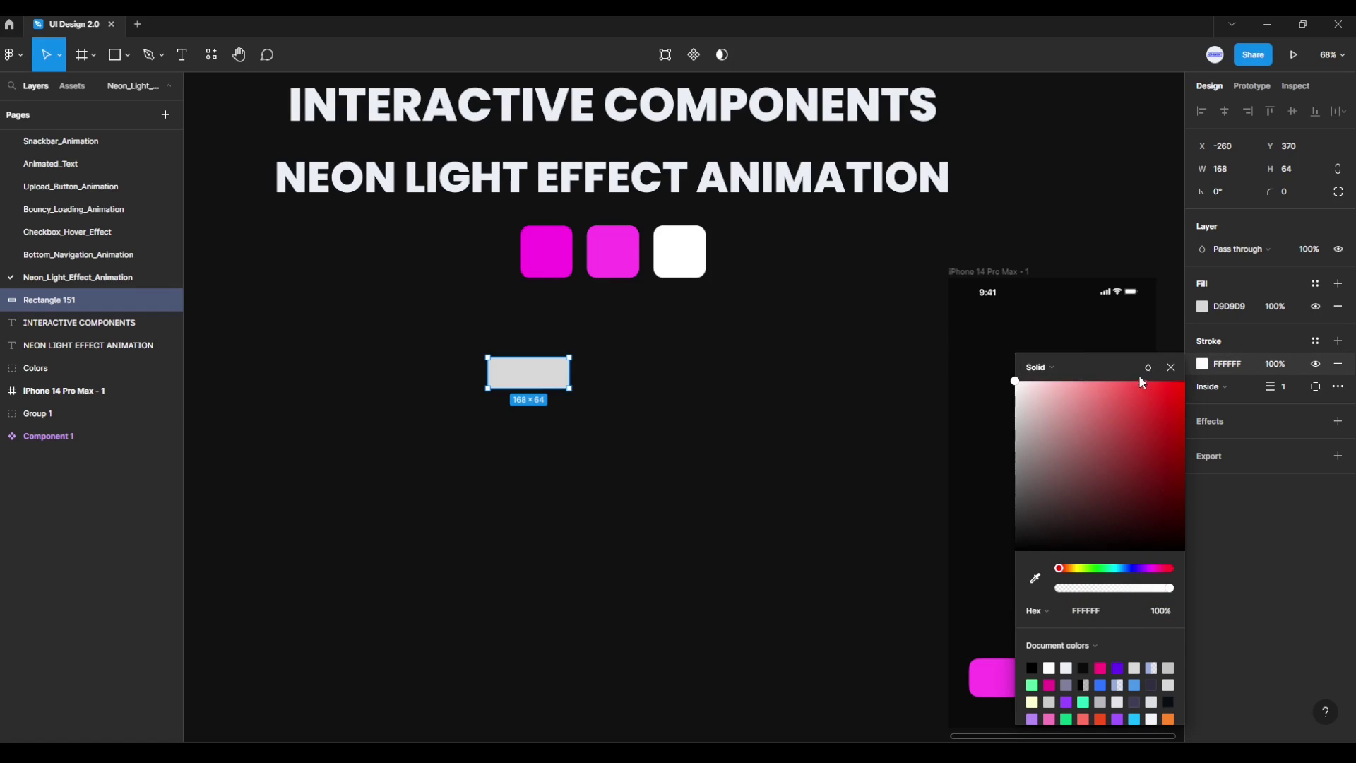
left_click(1171, 369)
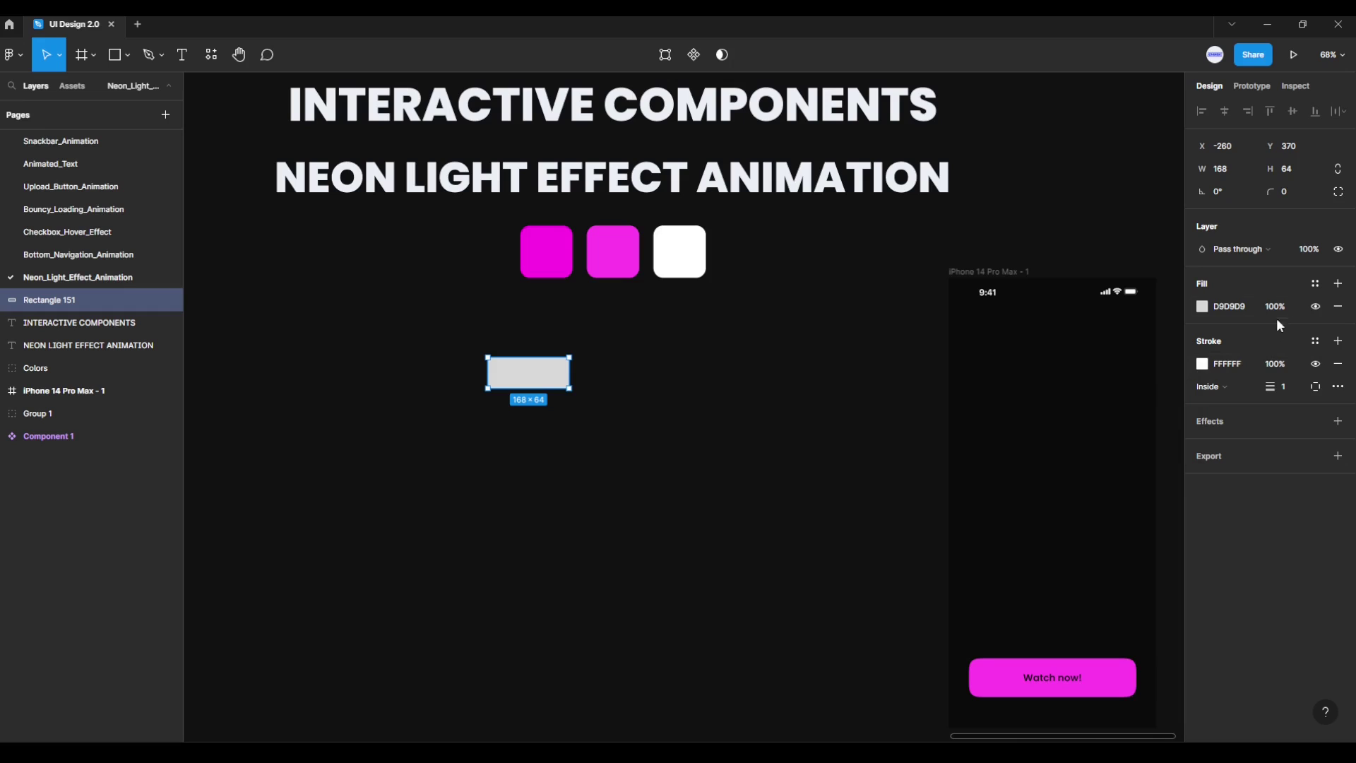
left_click(1339, 308)
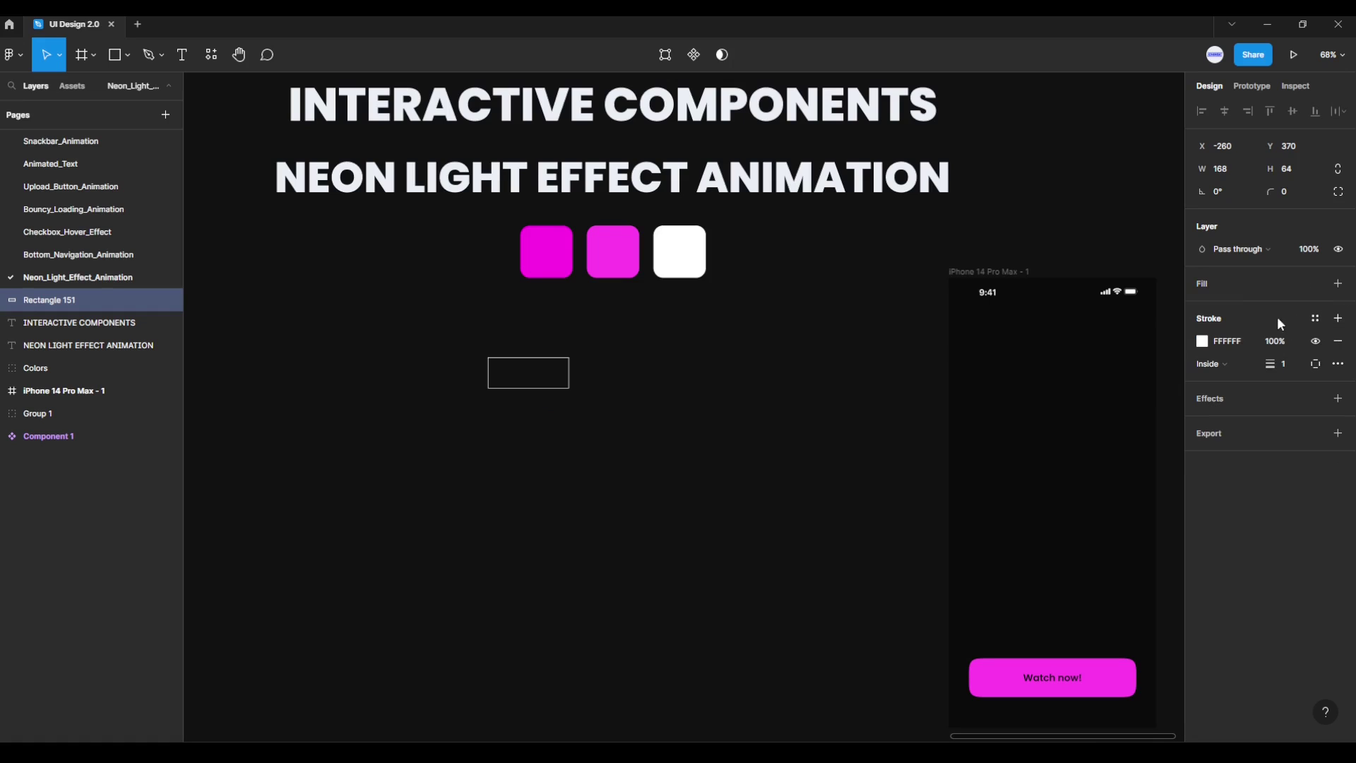
left_click(1297, 190)
type("40")
key("Return")
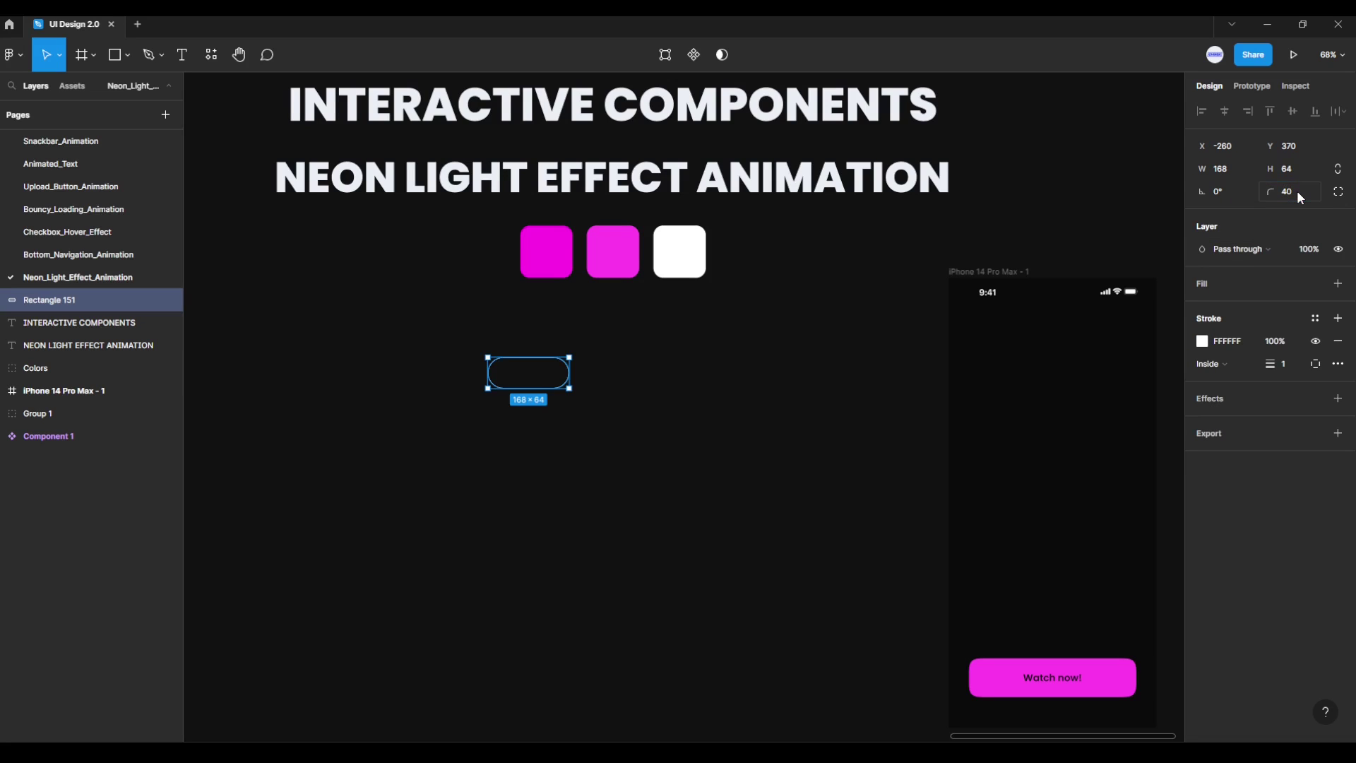
left_click(1294, 367)
type("4")
key("Return")
Step: Move the pill outline further right and clear the selection
left_click_drag(534, 376, 620, 381)
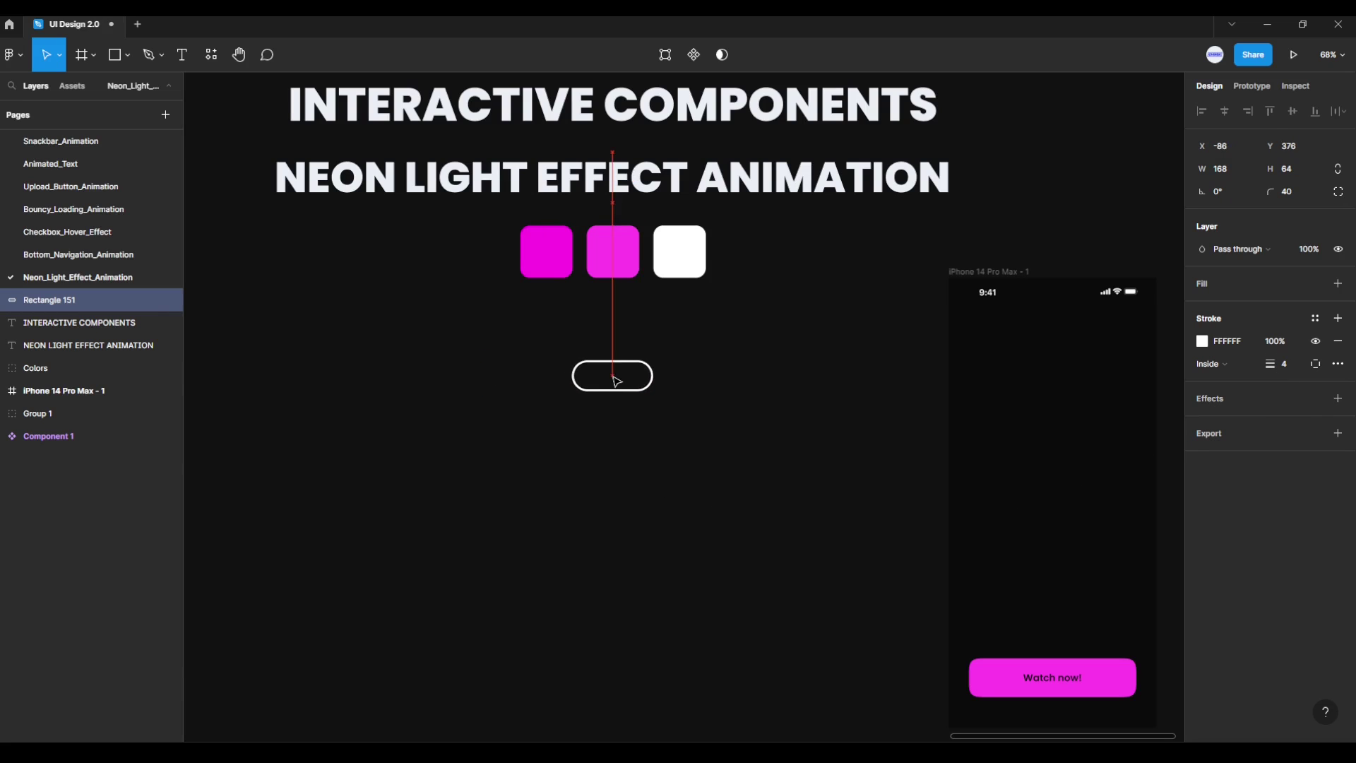
scroll(608, 381, "up", 5)
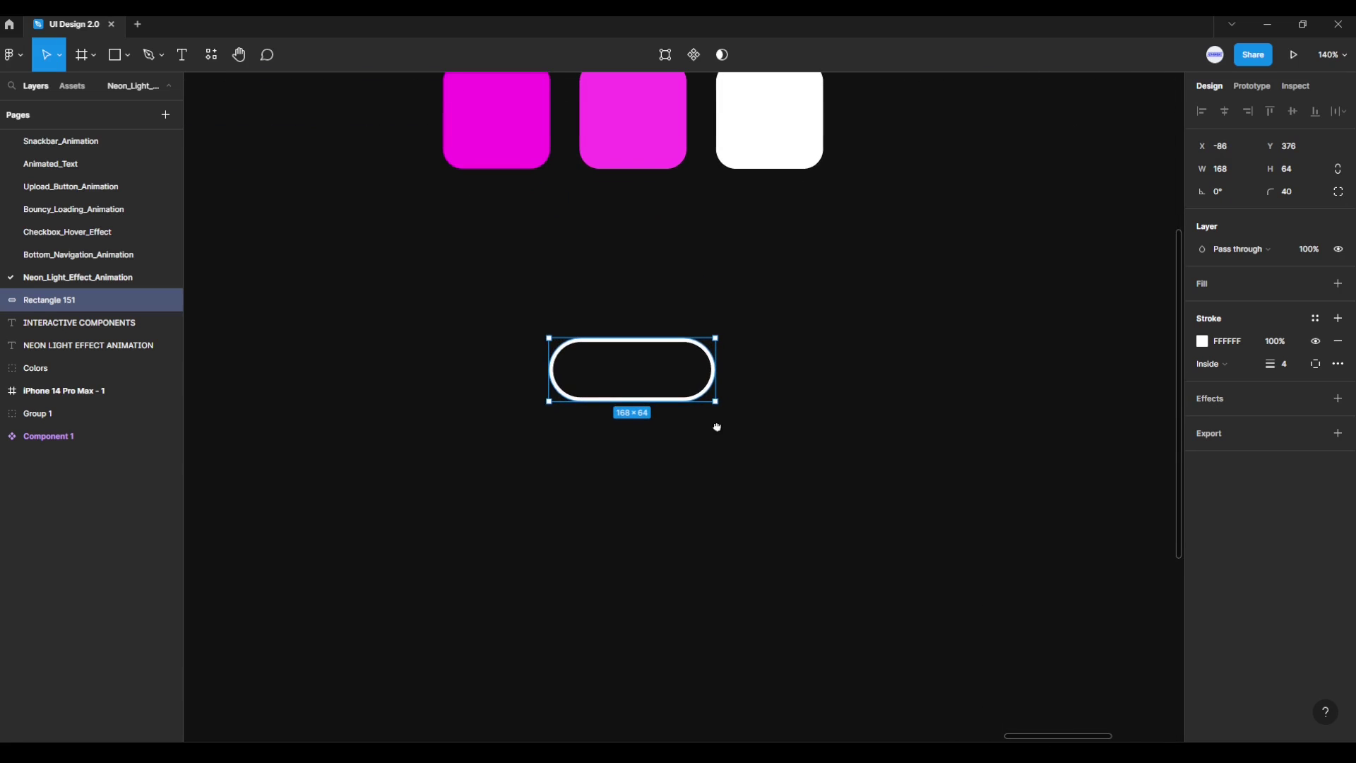
scroll(718, 424, "up", 1)
left_click_drag(688, 460, 687, 468)
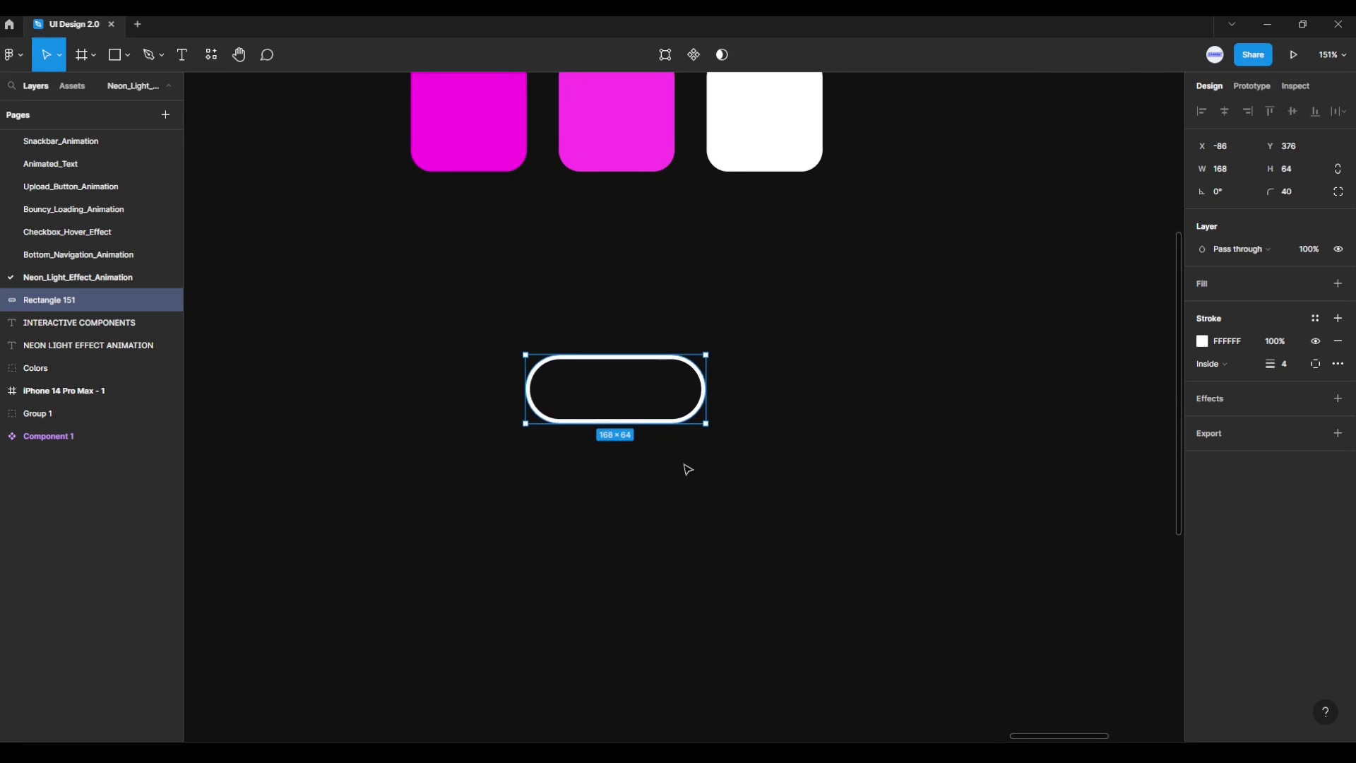
left_click(685, 466)
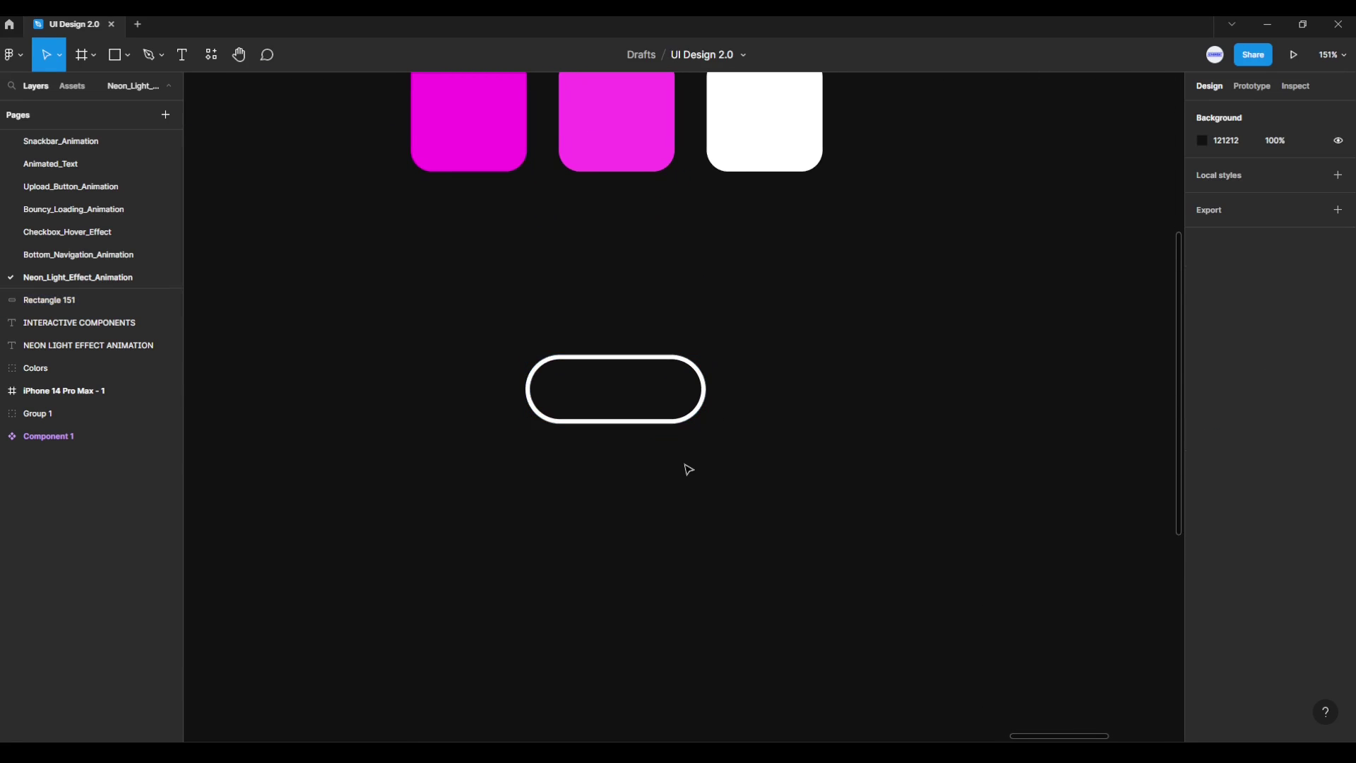
left_click(674, 425)
Step: Draw a 32×32 white circle to the left of the pill
left_click(669, 452)
left_click(129, 56)
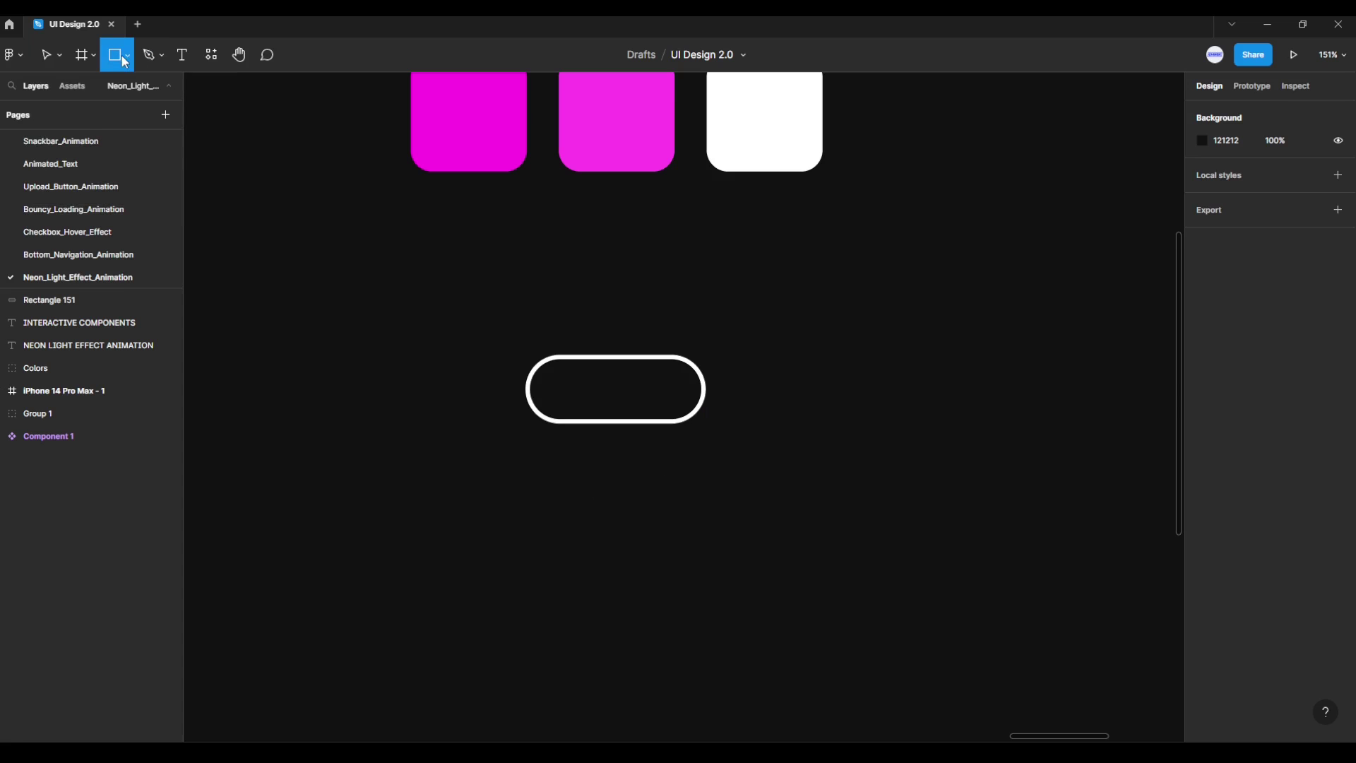
left_click(124, 57)
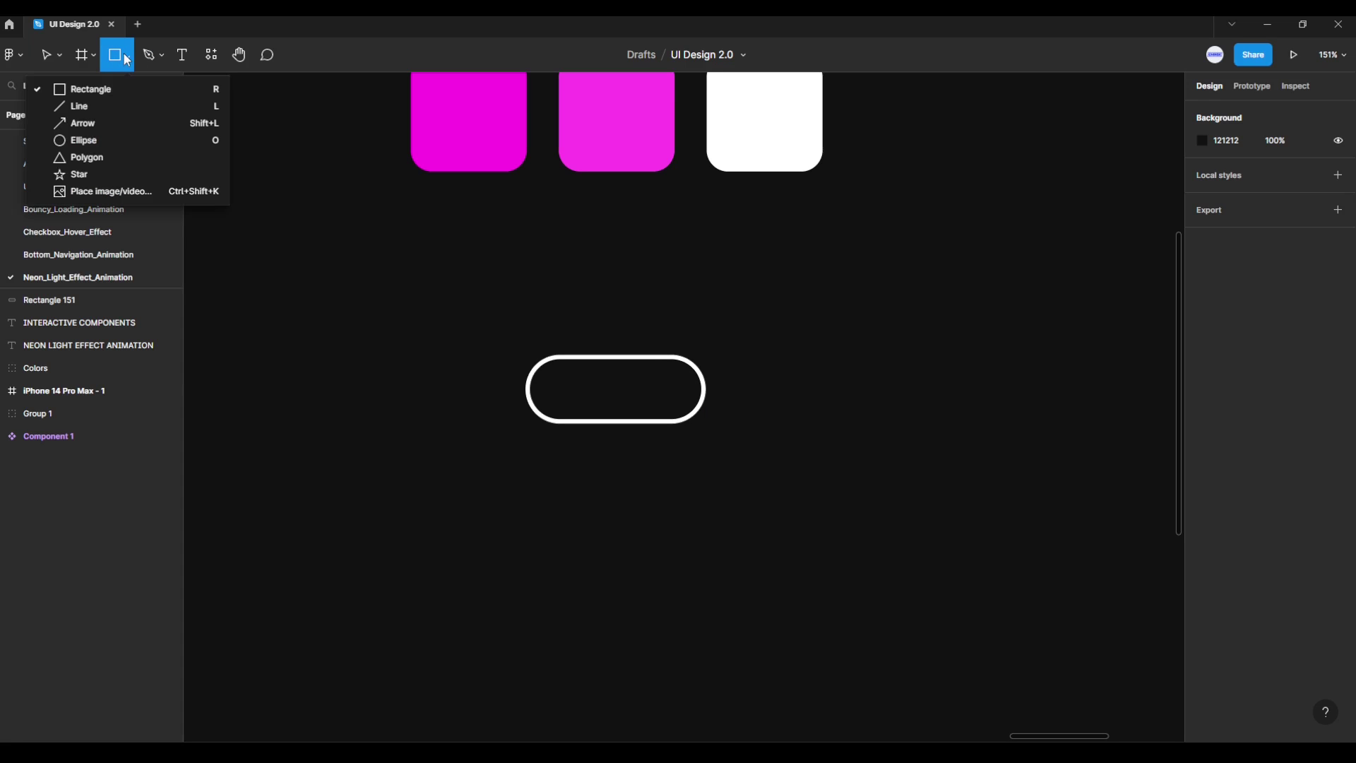
left_click(84, 141)
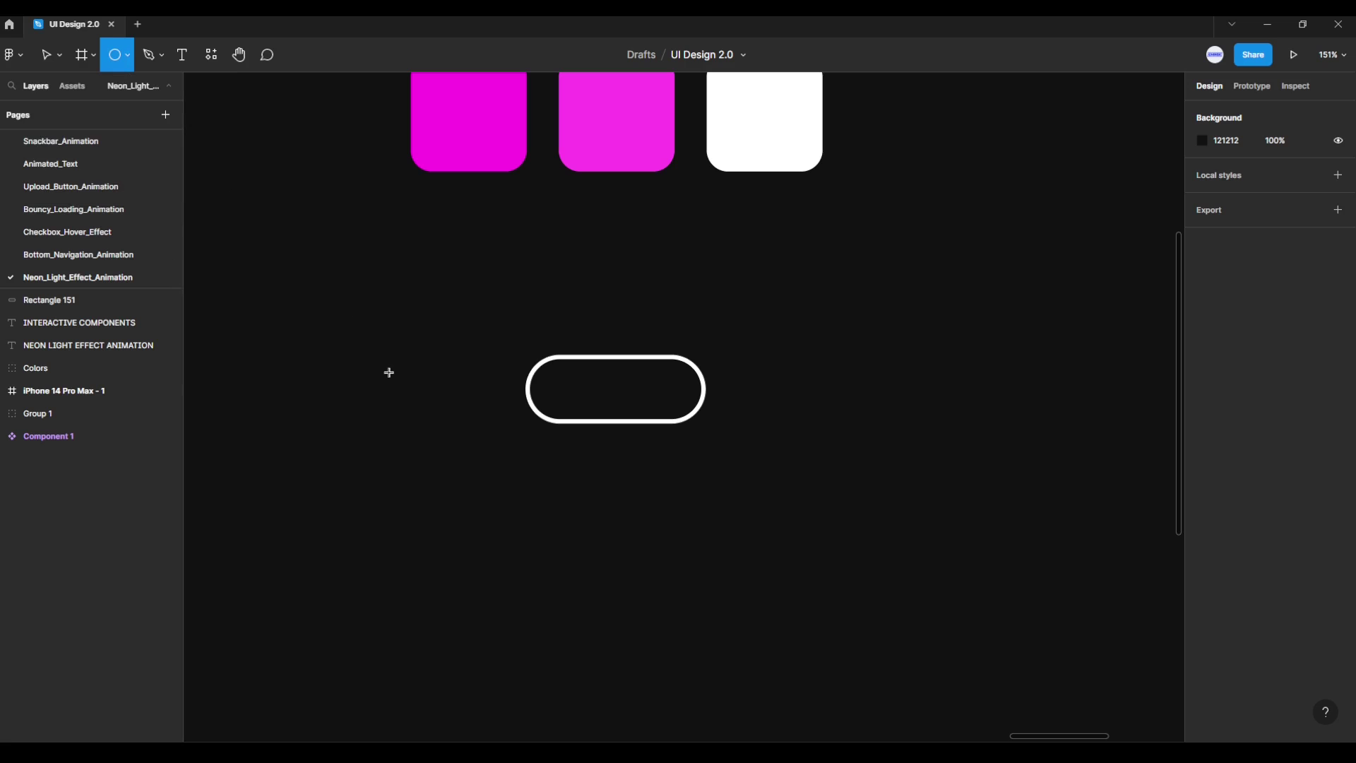
left_click_drag(388, 372, 404, 387)
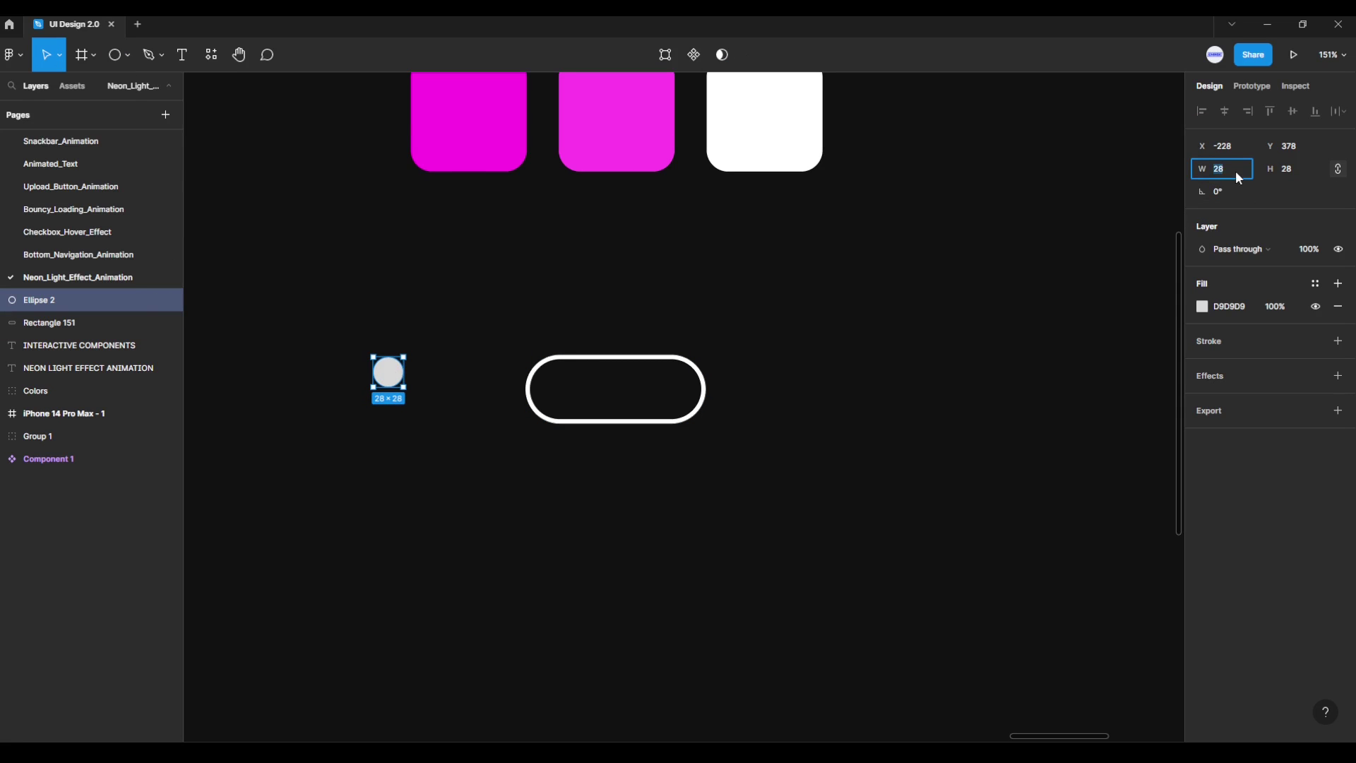
type("2")
key("Return")
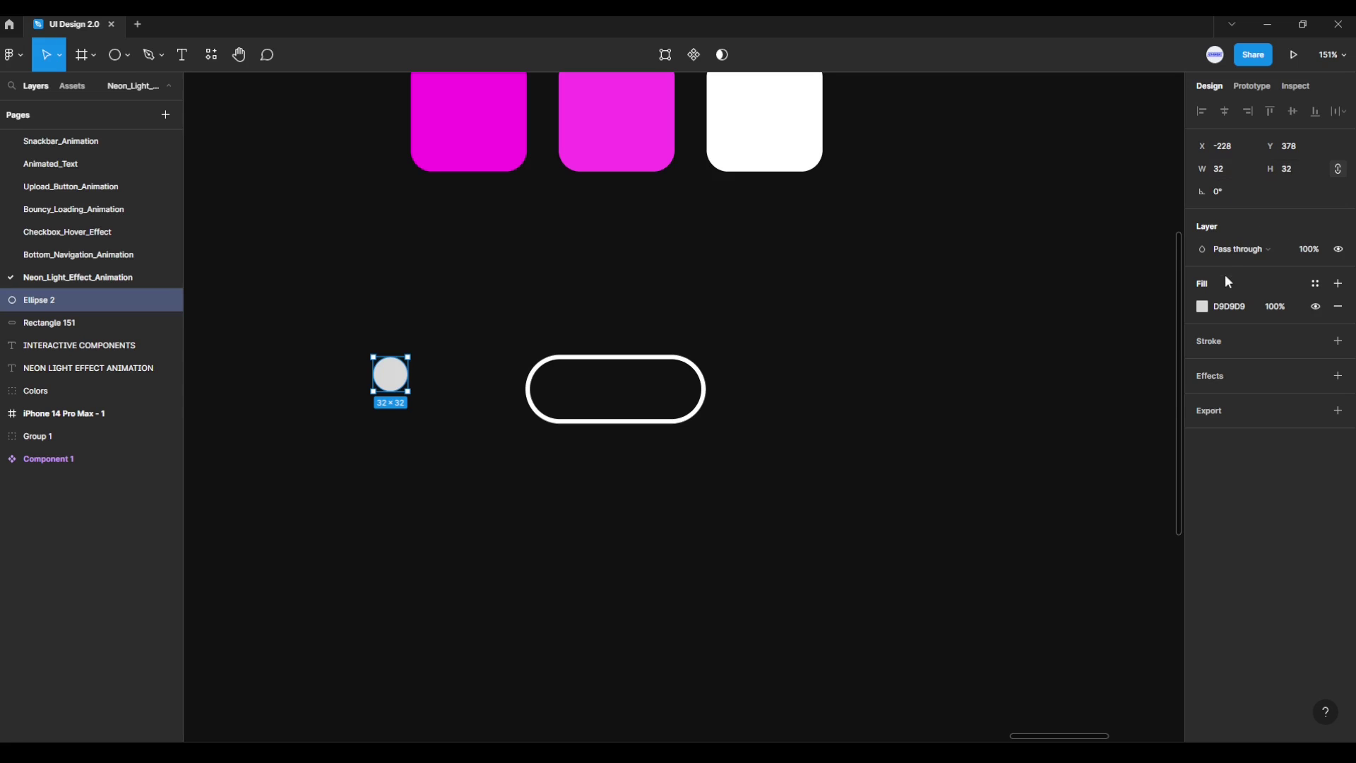
left_click(1204, 307)
left_click_drag(1075, 365, 956, 294)
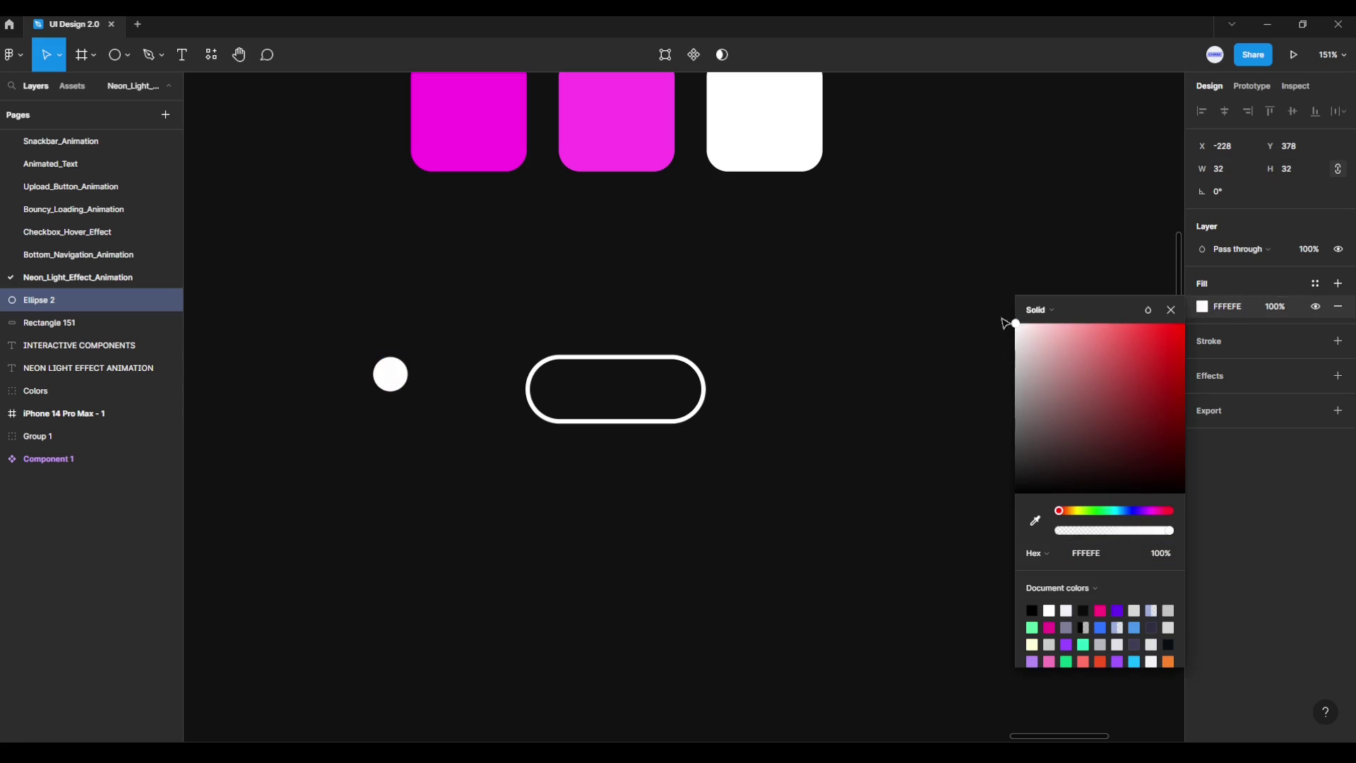
left_click(1170, 310)
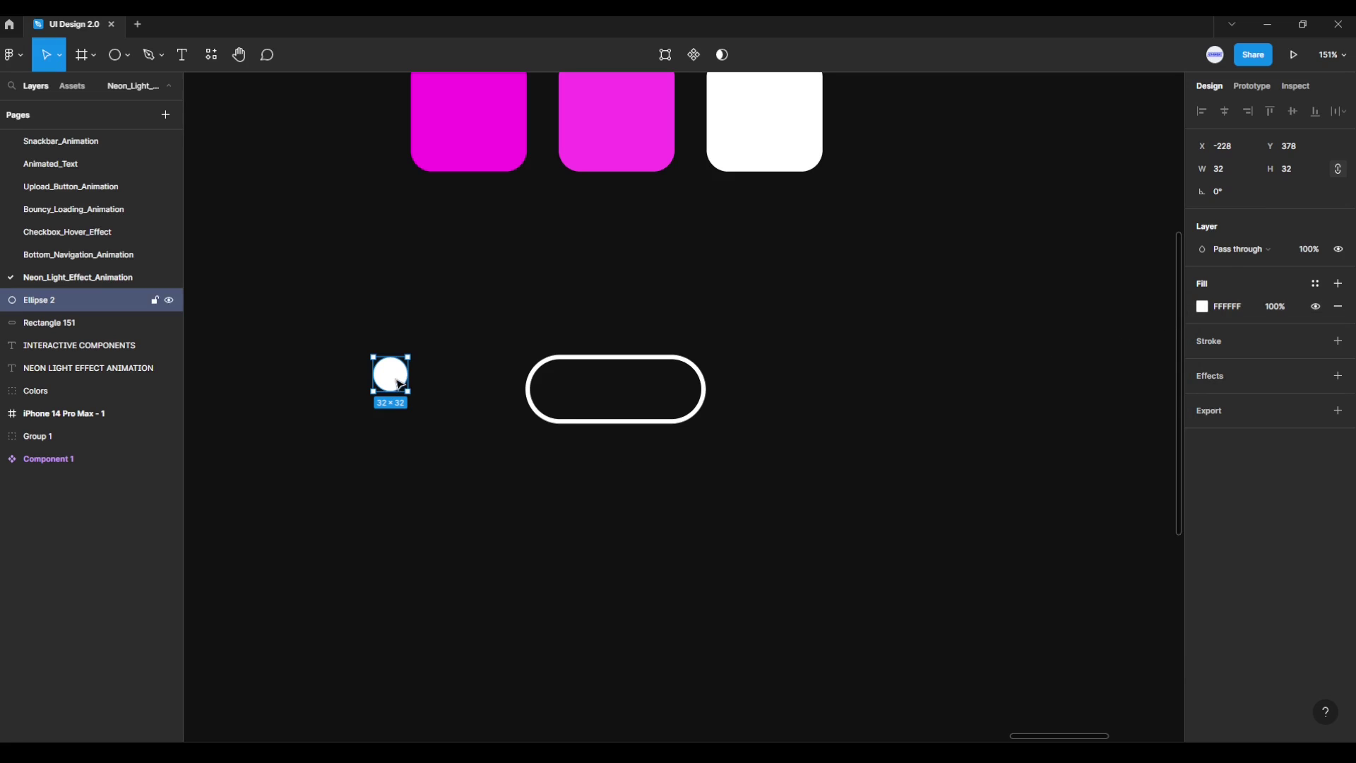
Step: Move the circle into the pill's left end, inset 16 px from the edges
left_click_drag(392, 375, 564, 389)
scroll(566, 400, "up", 2)
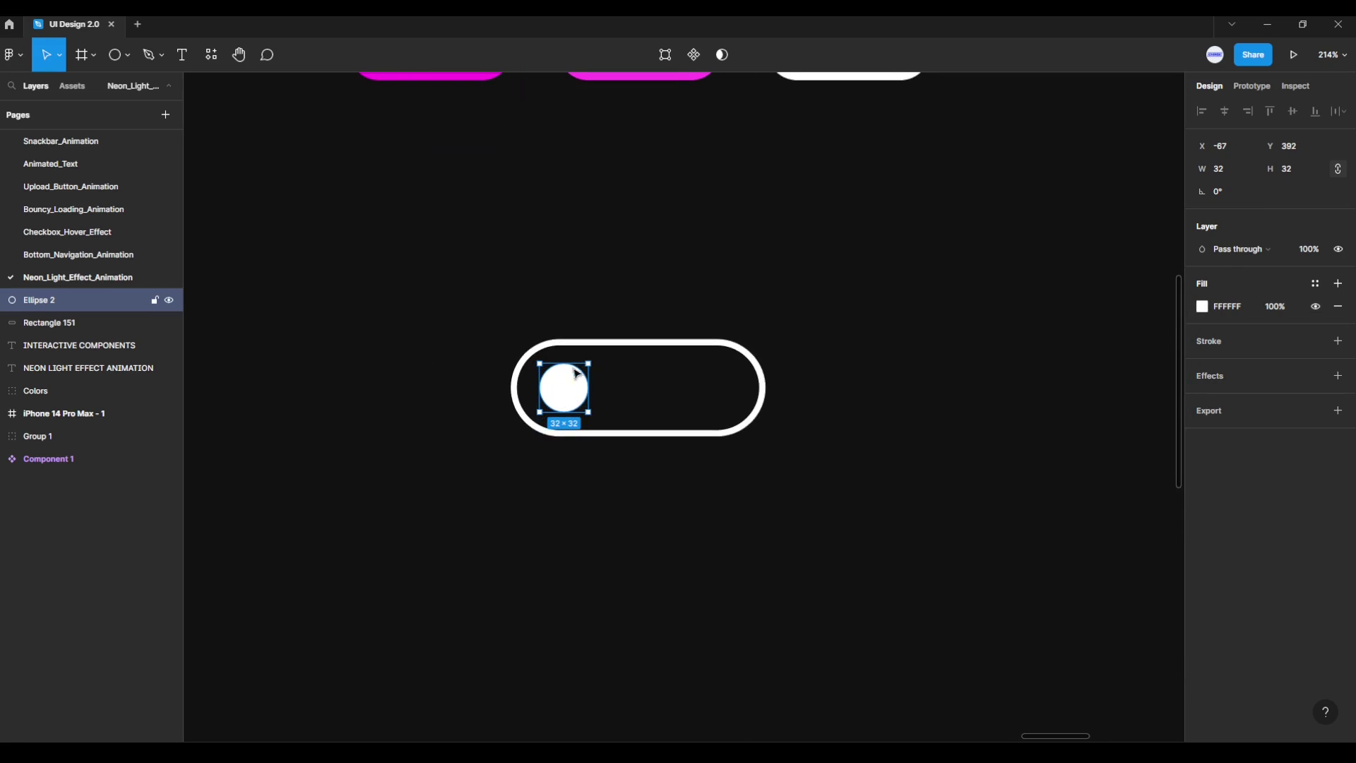
key("alt")
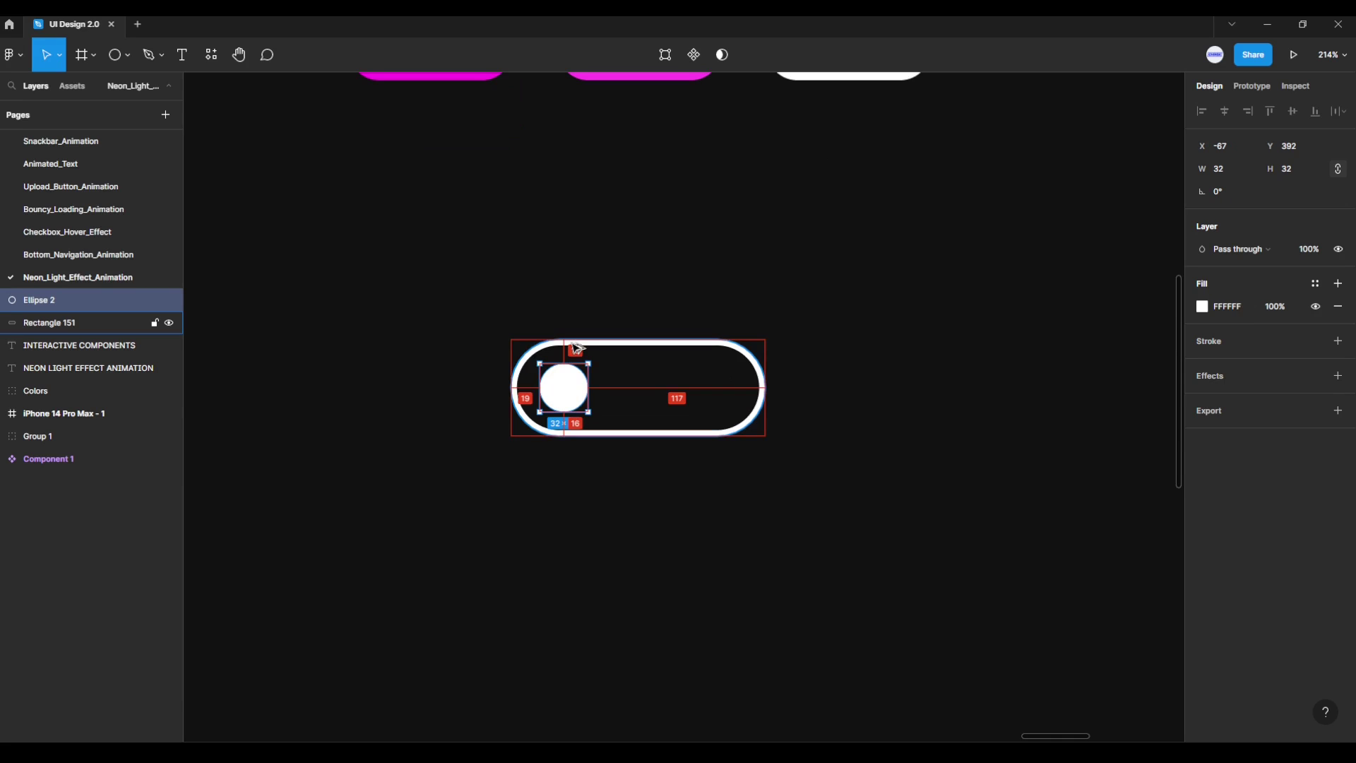
key("Left")
key("Left")
key("Left")
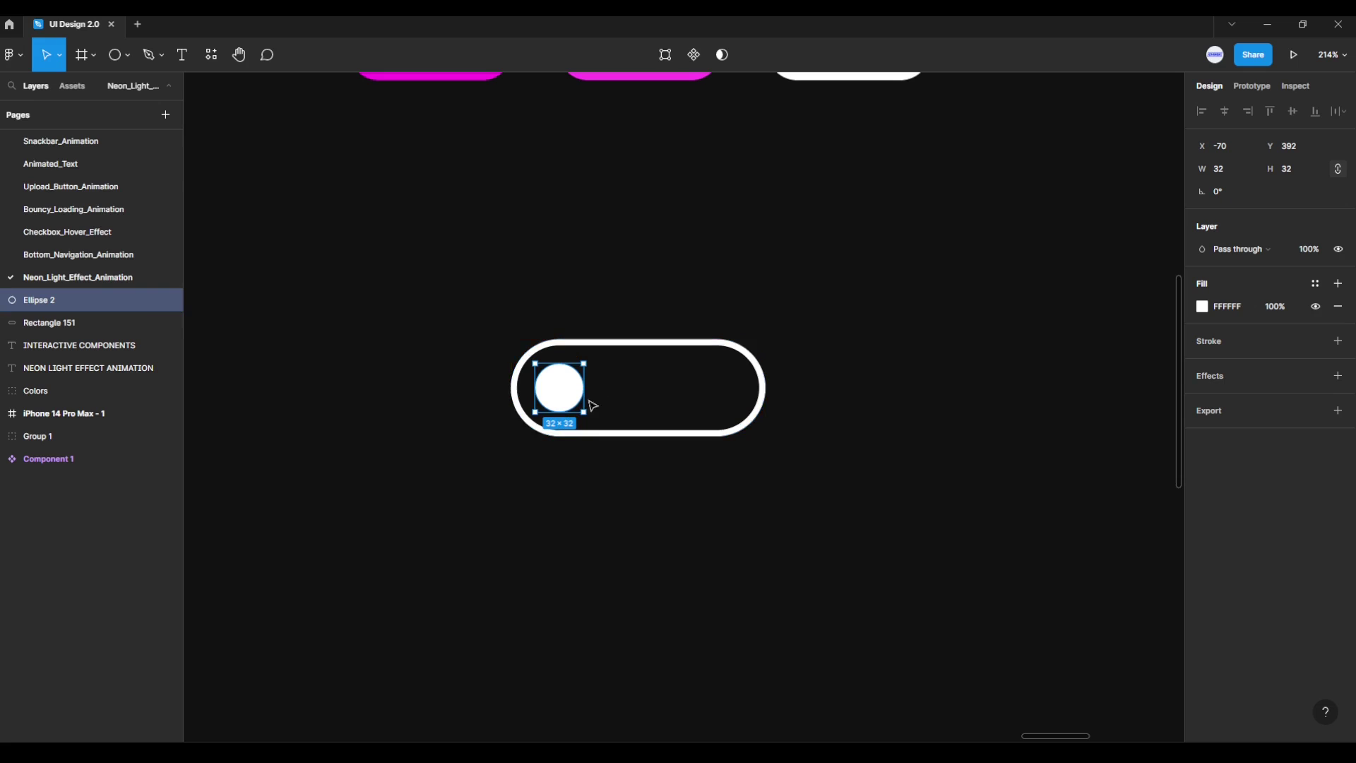
left_click(587, 479)
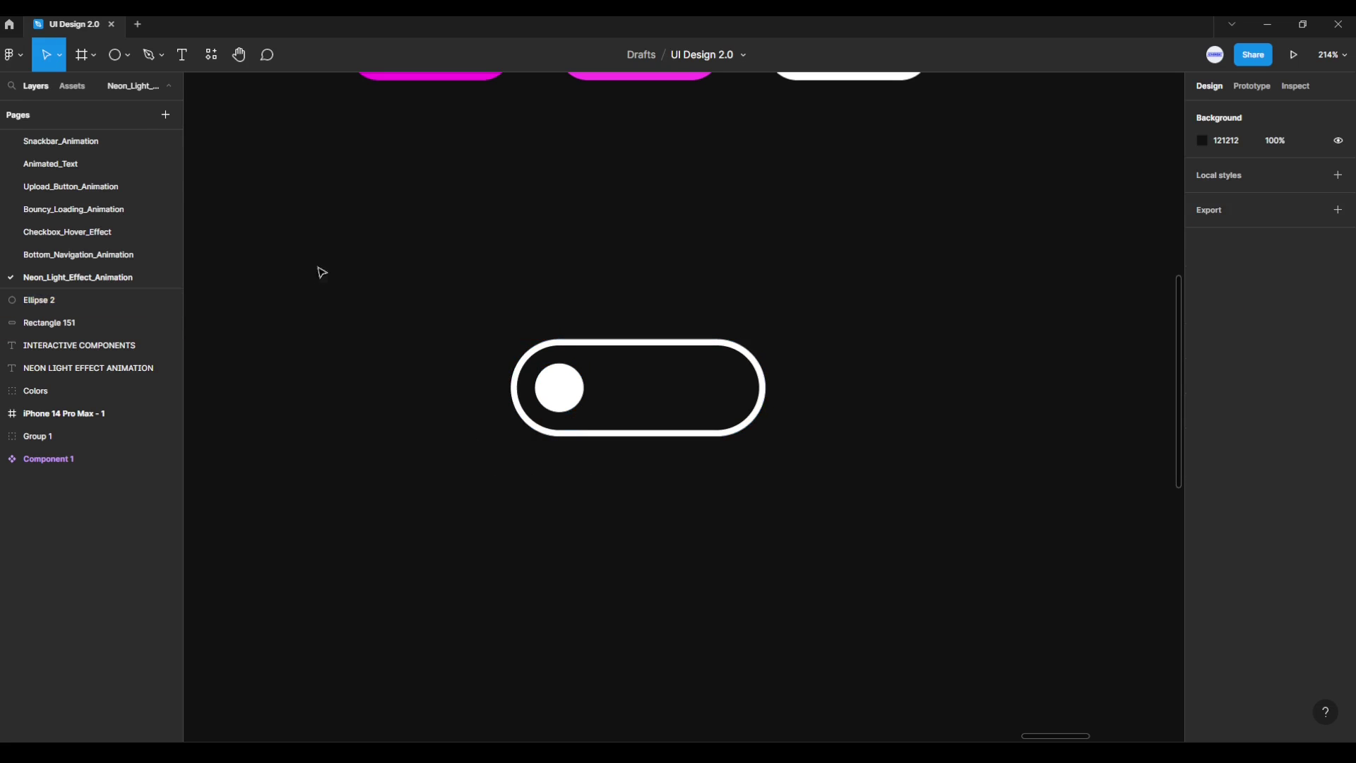
Step: Add a 'LIVE' text layer and drag it into the pill beside the circle
left_click(182, 56)
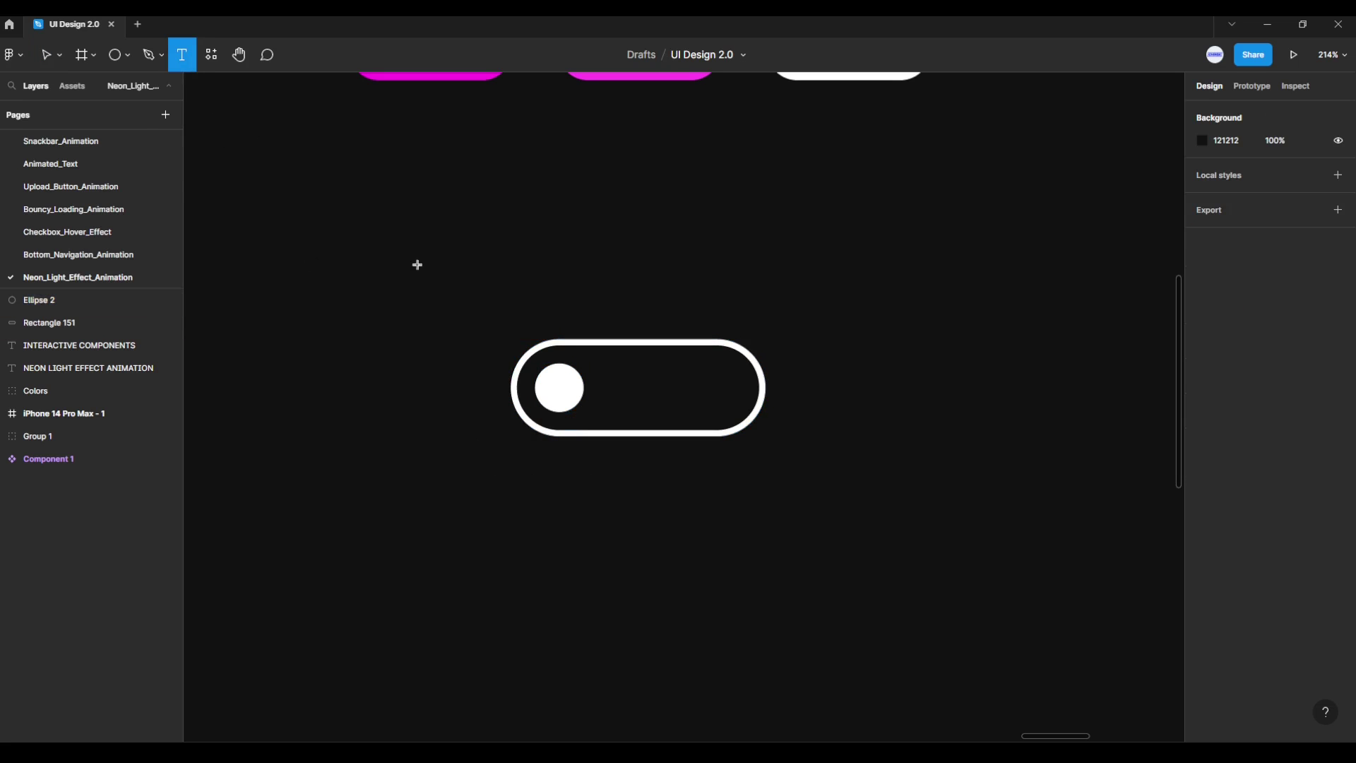
left_click(563, 277)
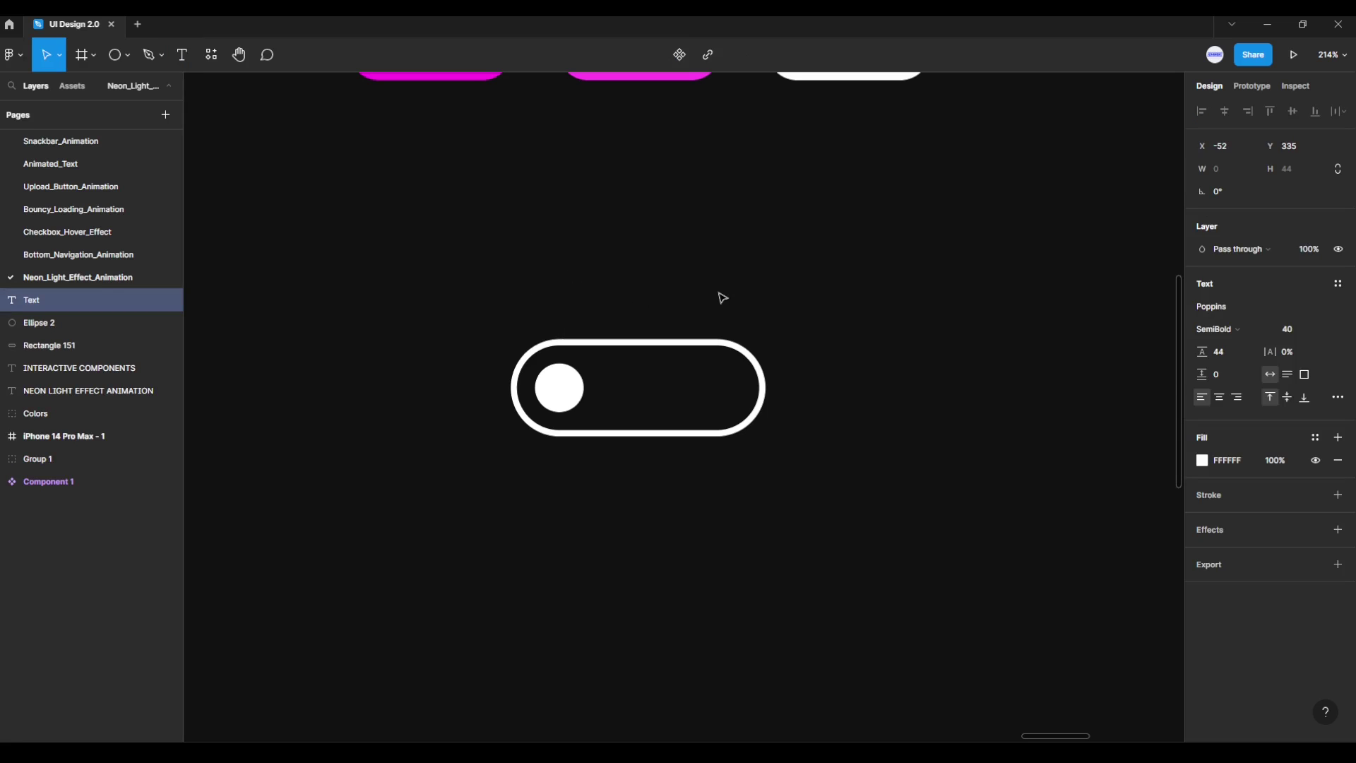
type("LIVE")
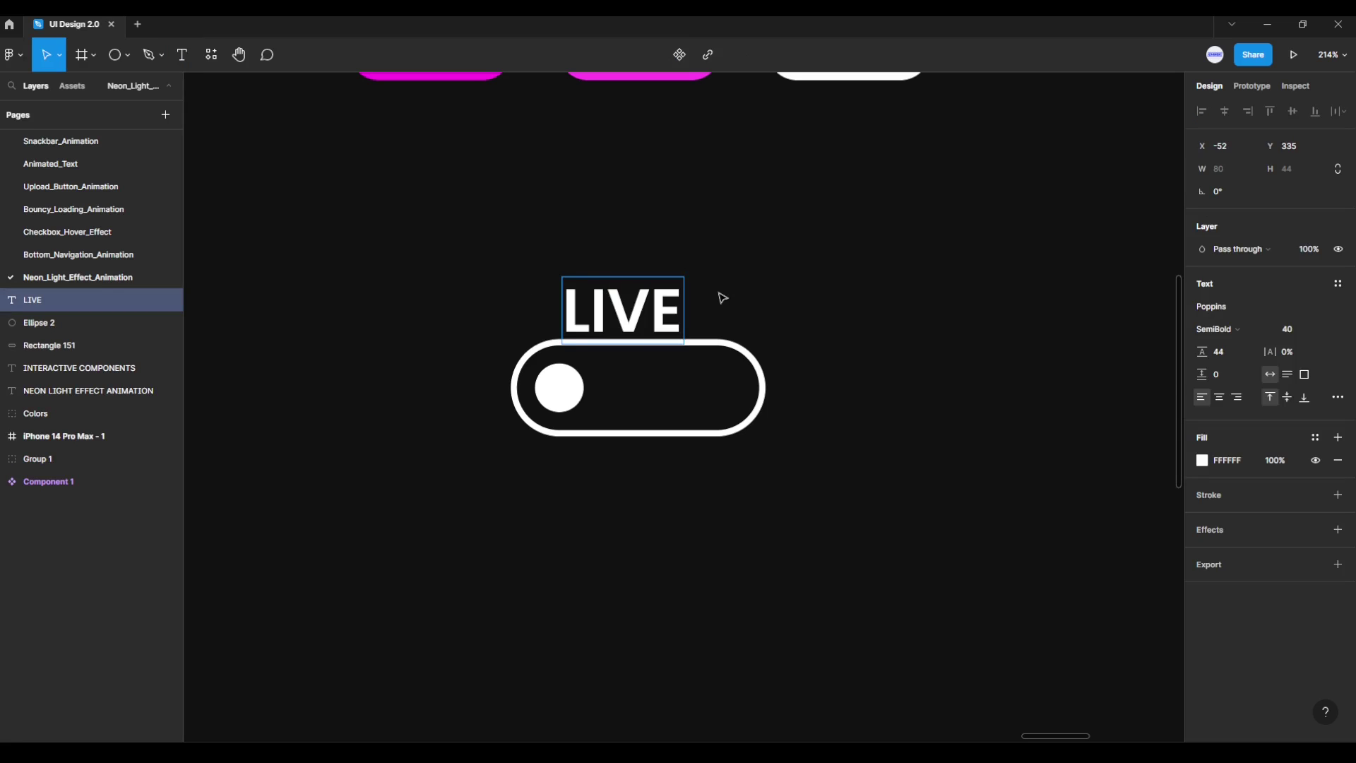
key("Escape")
left_click_drag(656, 308, 696, 385)
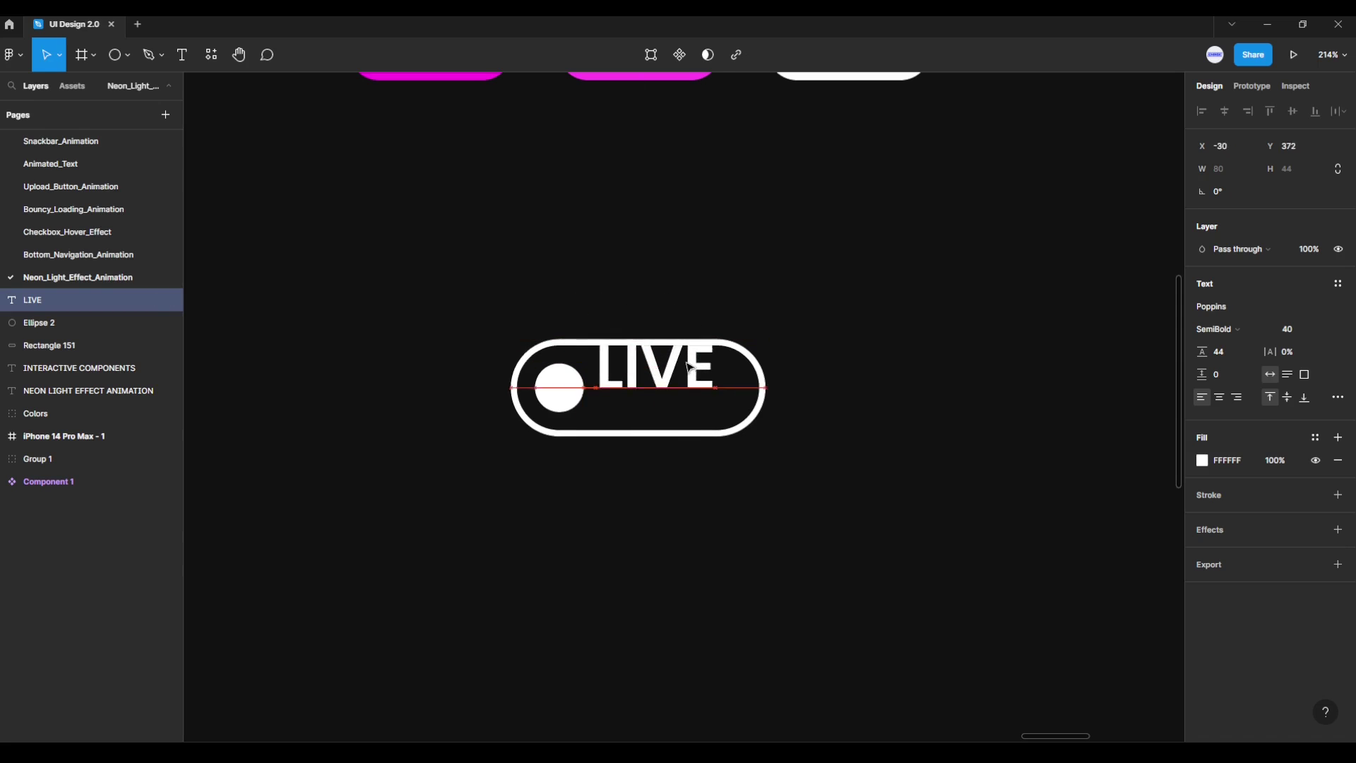
Step: Check LIVE's spacing to the pill edges and nudge it slightly right
left_click(762, 360, "shift")
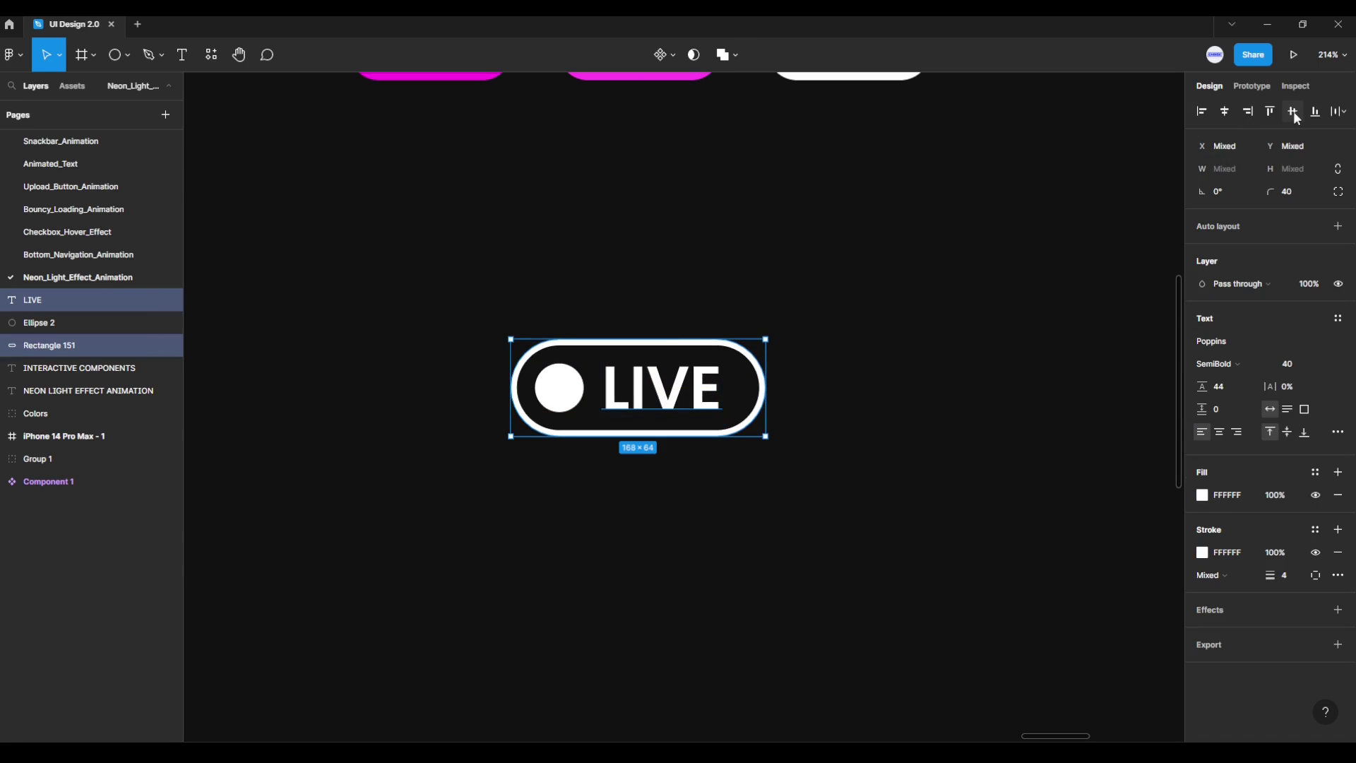
left_click(799, 397)
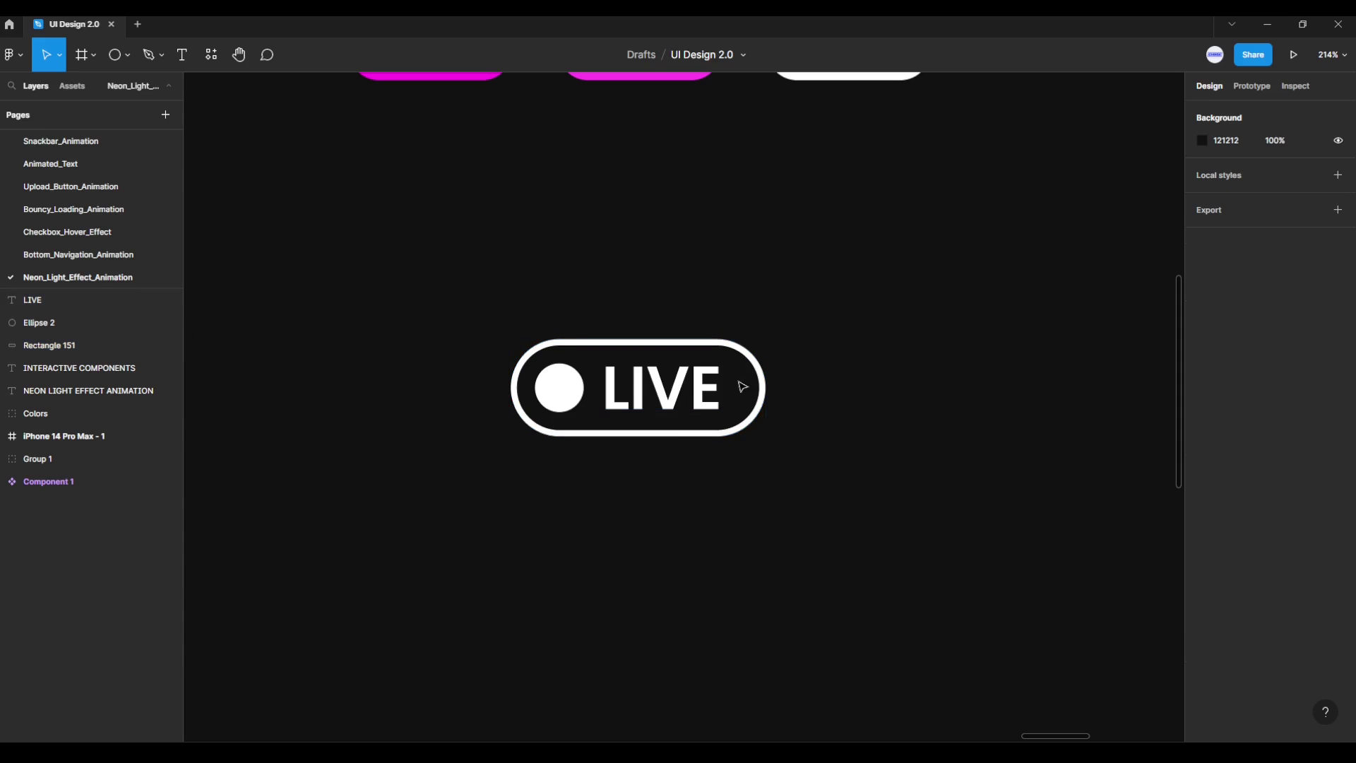
left_click(720, 389)
key("alt")
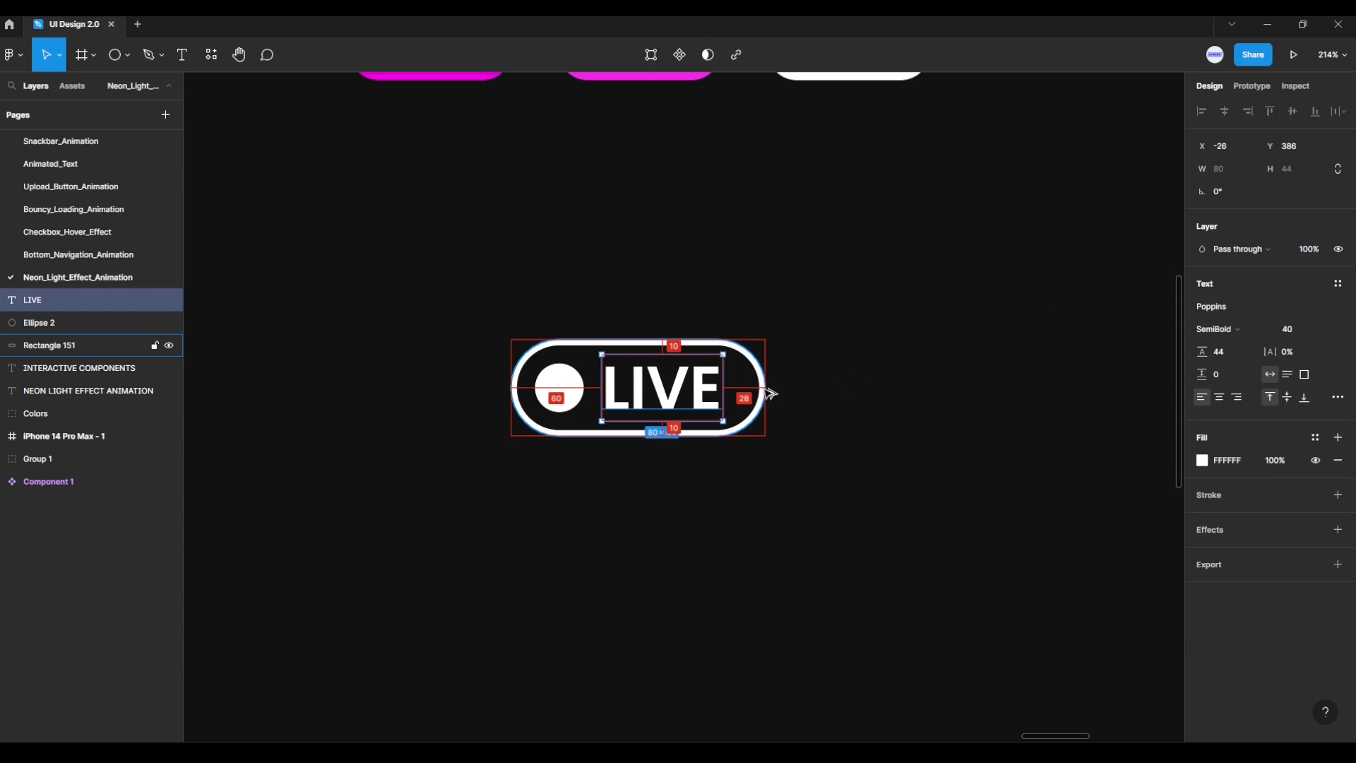
key("Right")
key("Right")
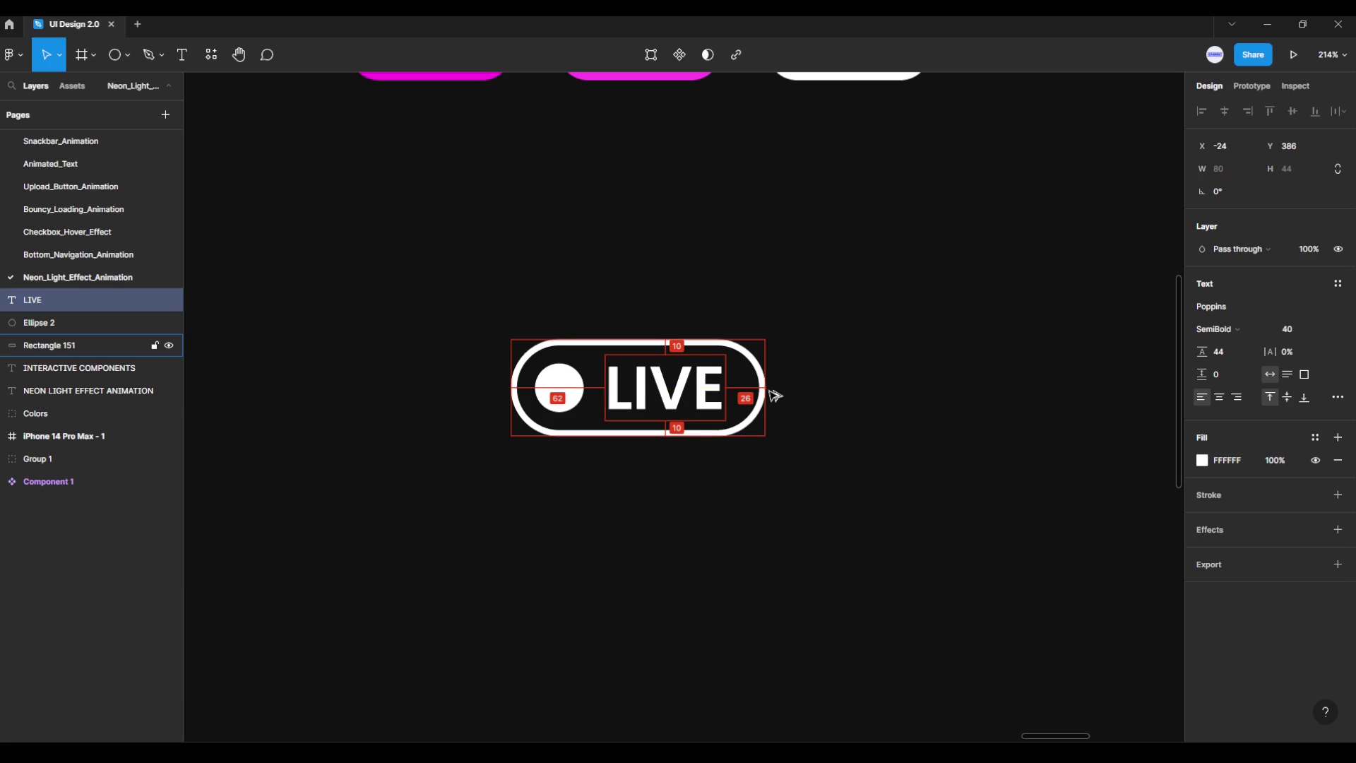
key("Right")
key("Right")
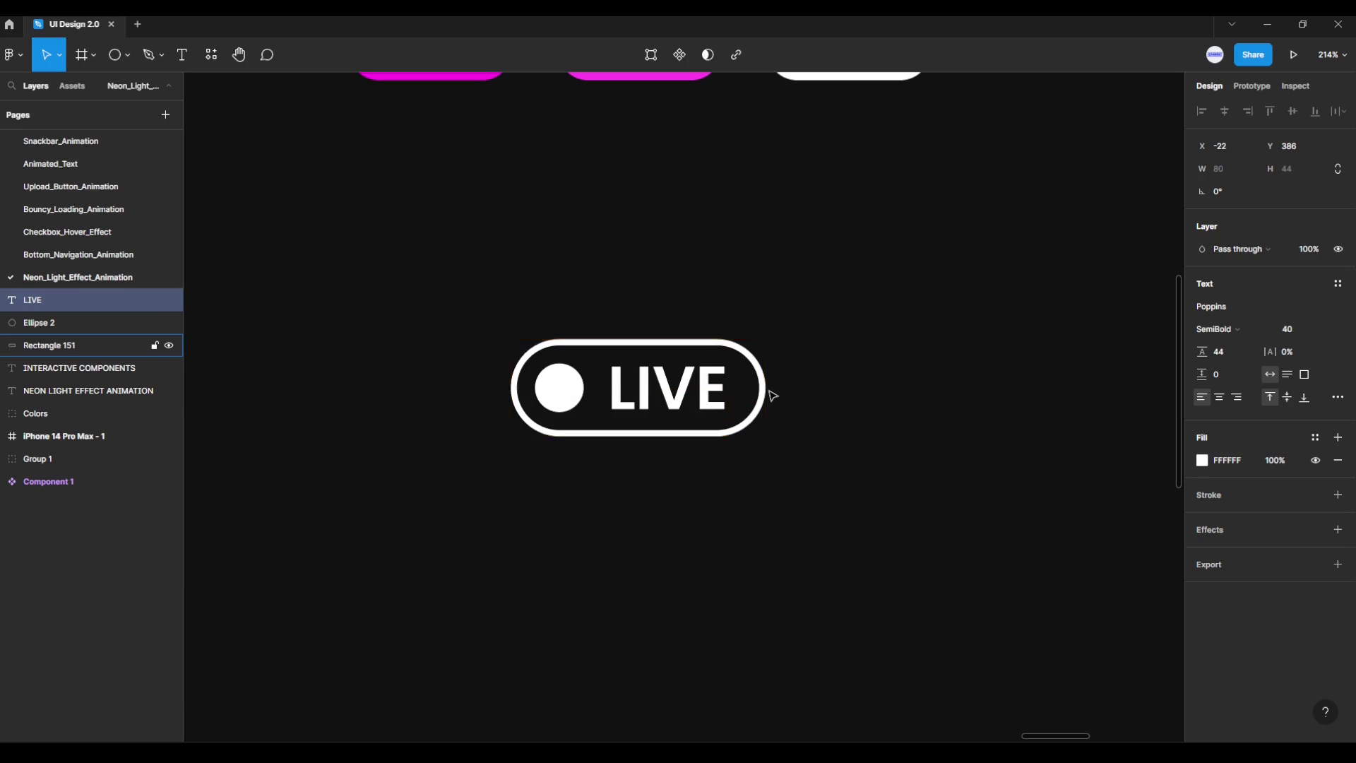
left_click(626, 509)
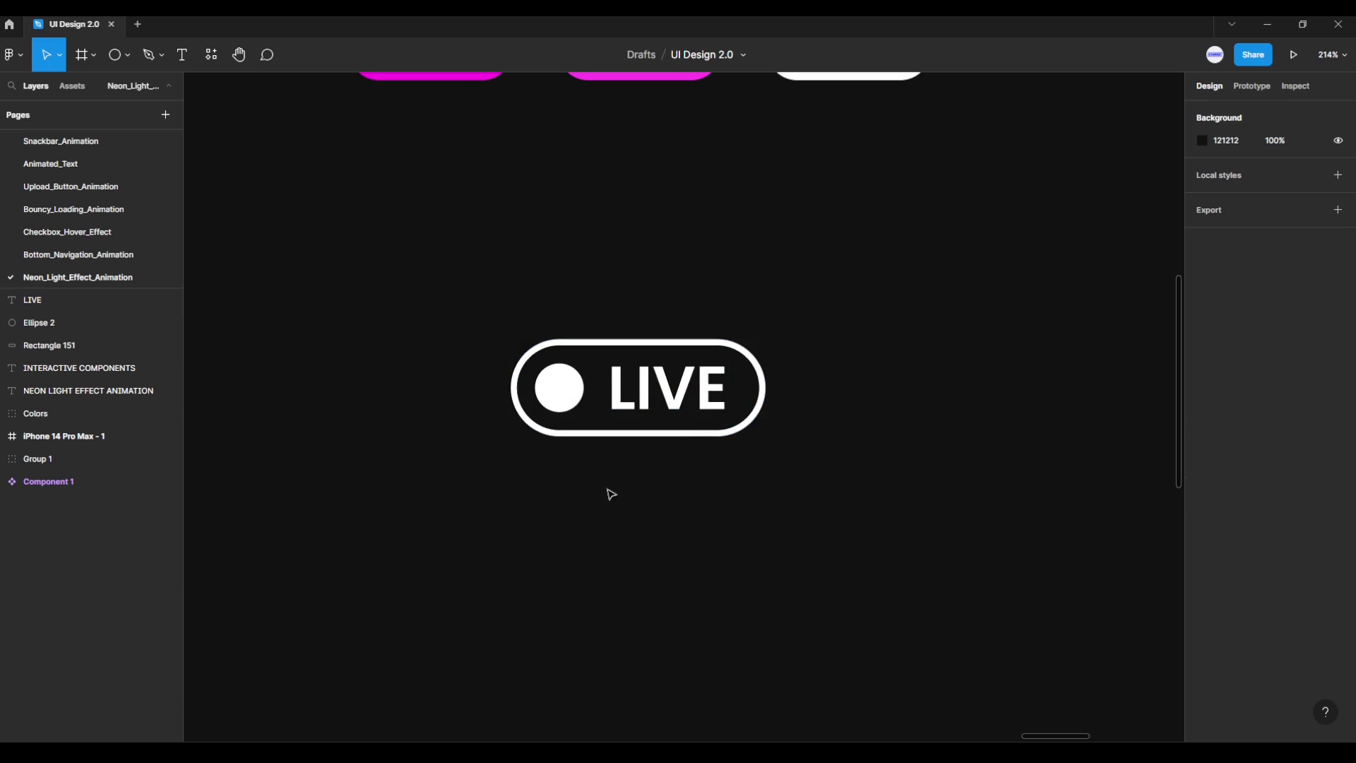
Step: Group the LIVE text, circle and pill and name the group 'down'
left_click_drag(475, 318, 868, 525)
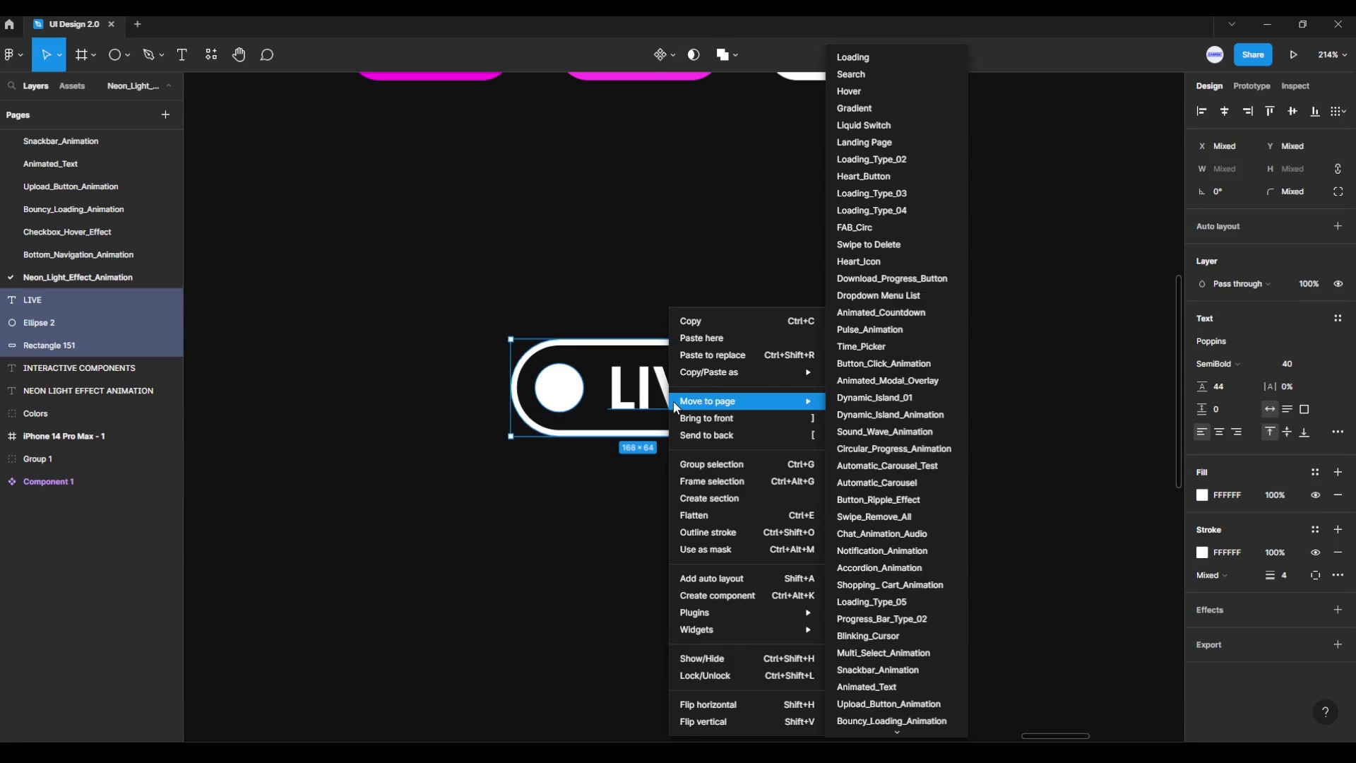
right_click(673, 401)
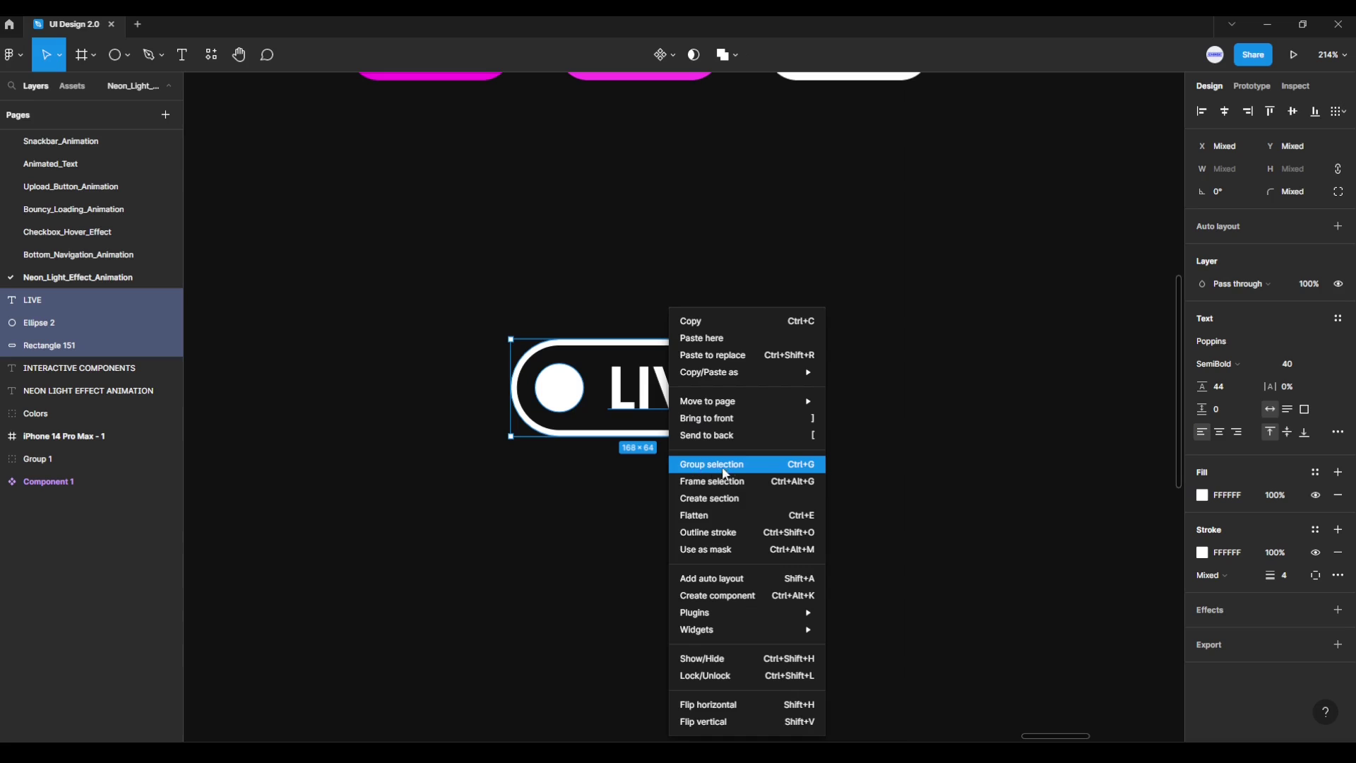
left_click(714, 469)
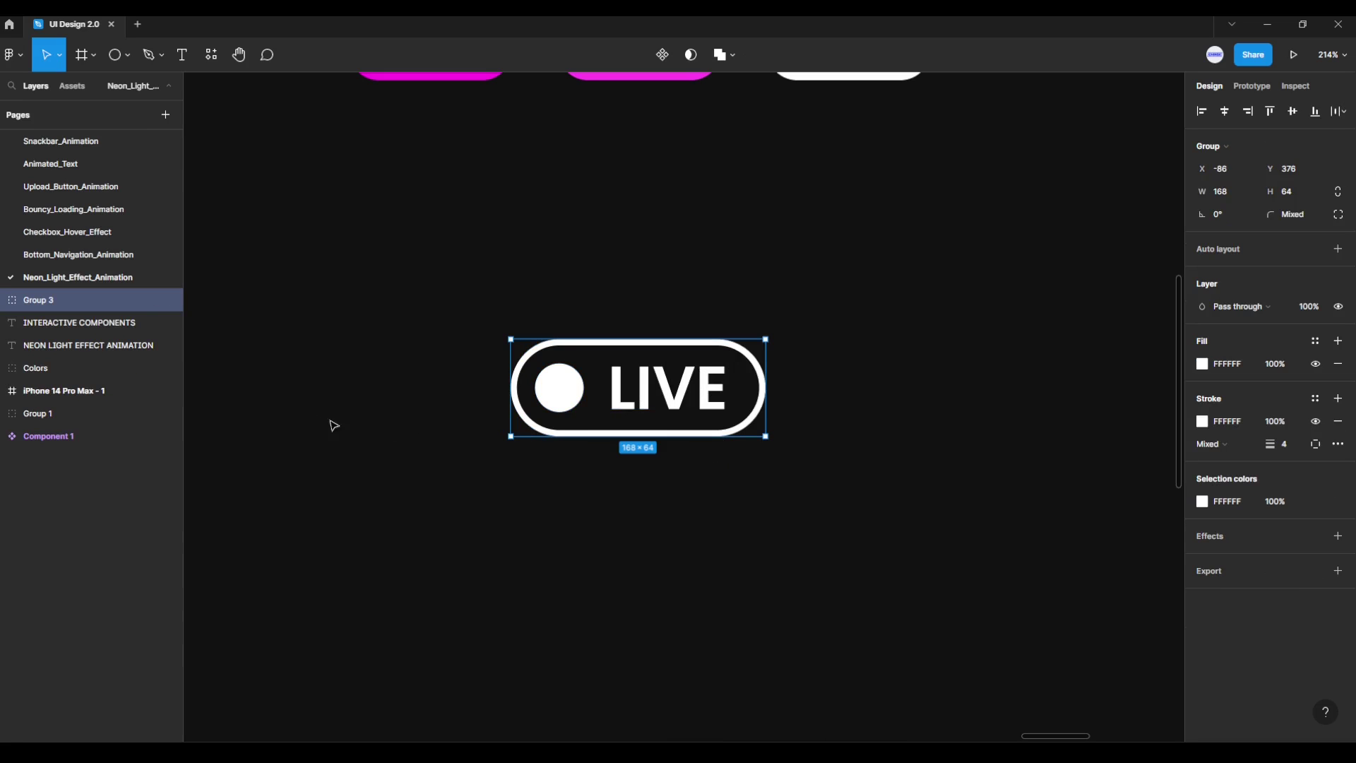
double_click(91, 300)
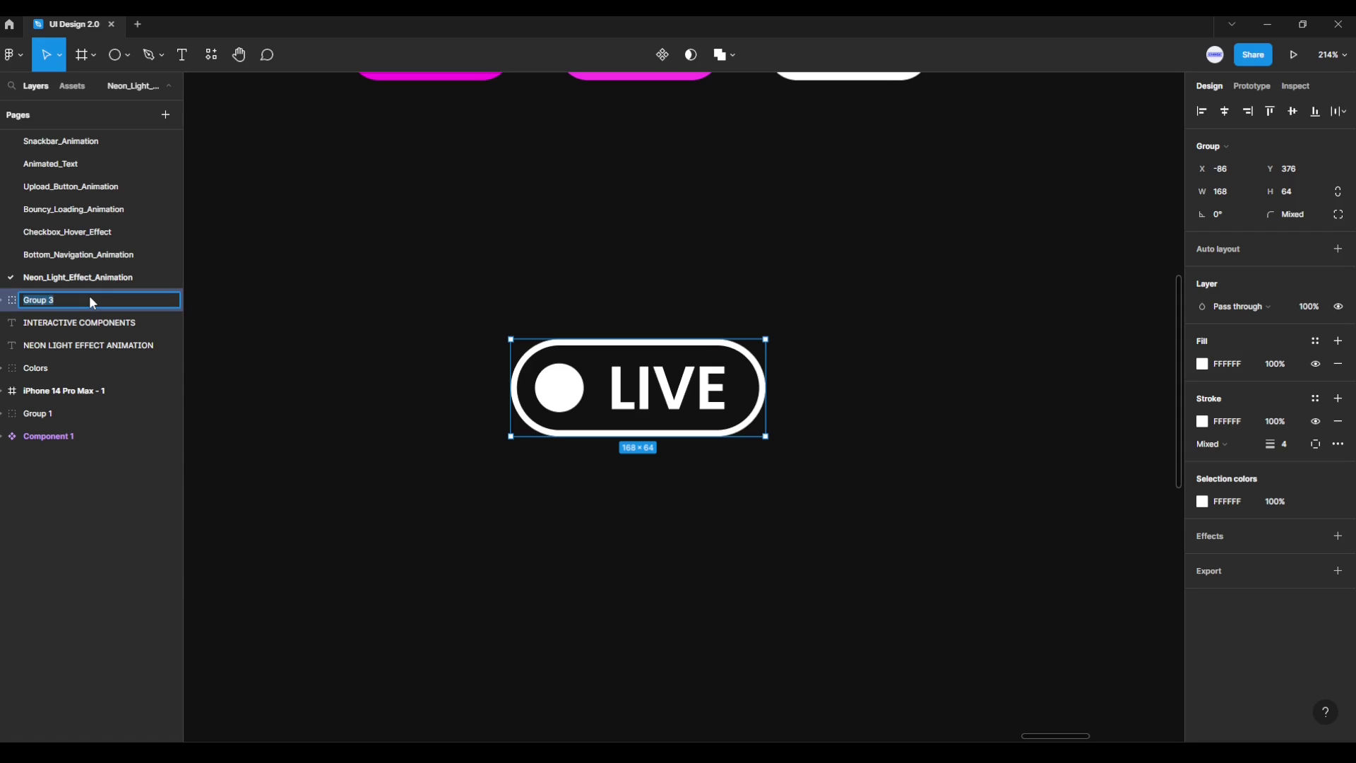
type("DOWN")
key("BackSpace")
key("BackSpace")
key("BackSpace")
key("BackSpace")
type("down")
key("Return")
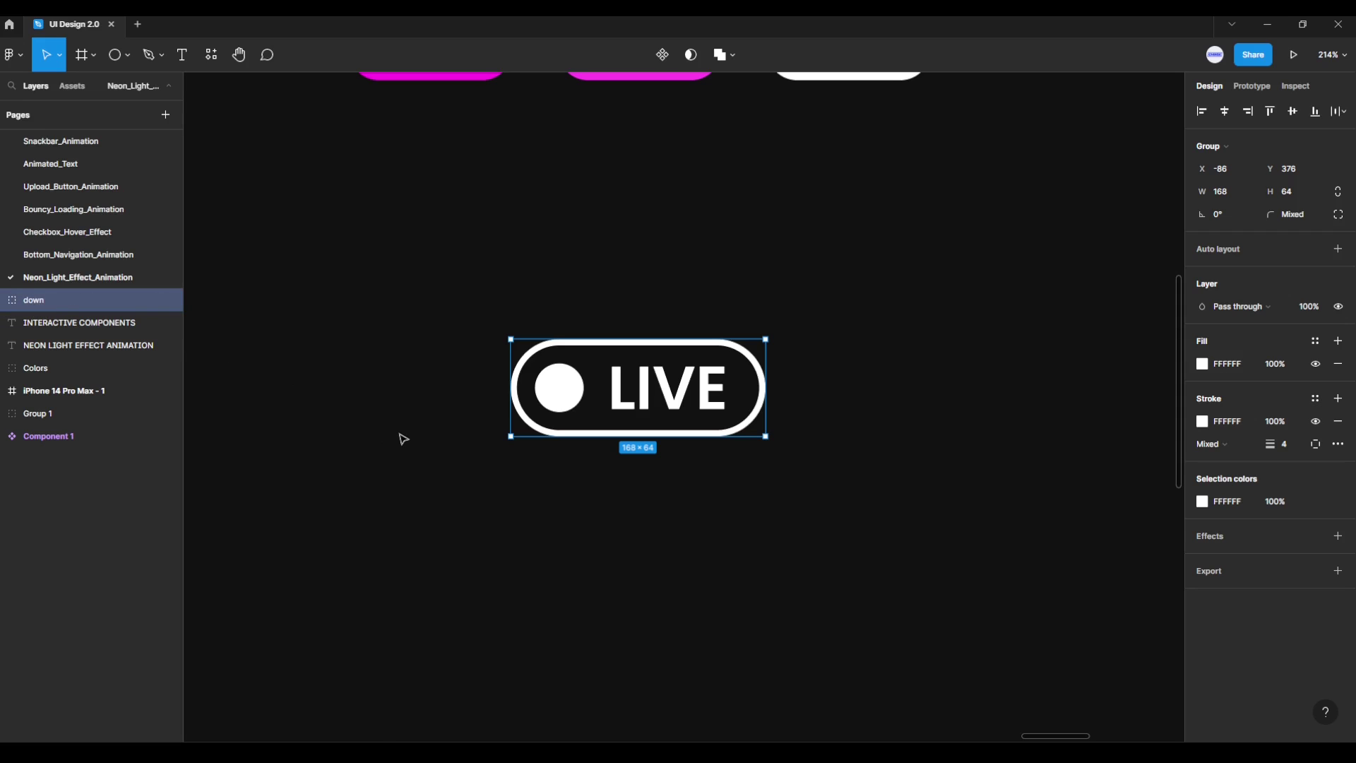
Step: Reselect the down group and add a shadow effect to it
left_click(395, 432)
left_click(60, 300)
left_click(1338, 536)
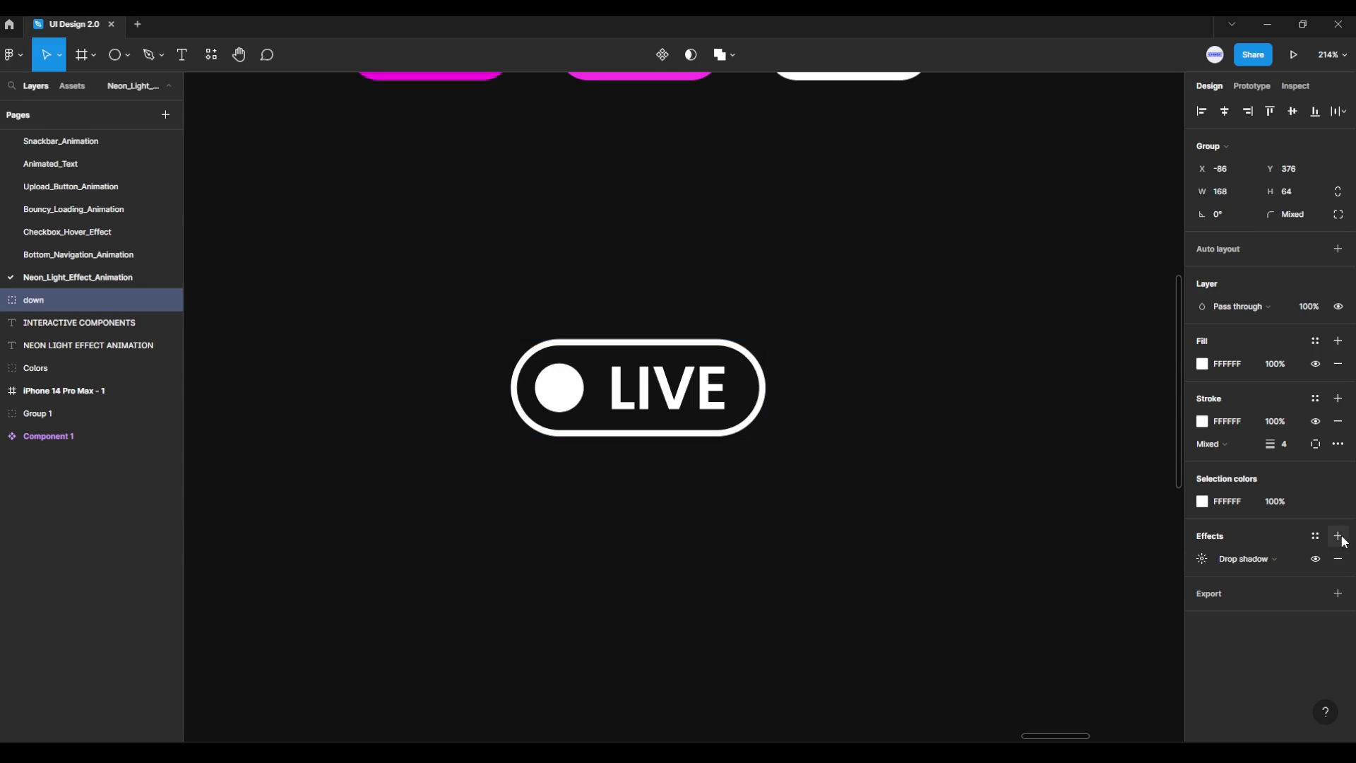
left_click(1279, 558)
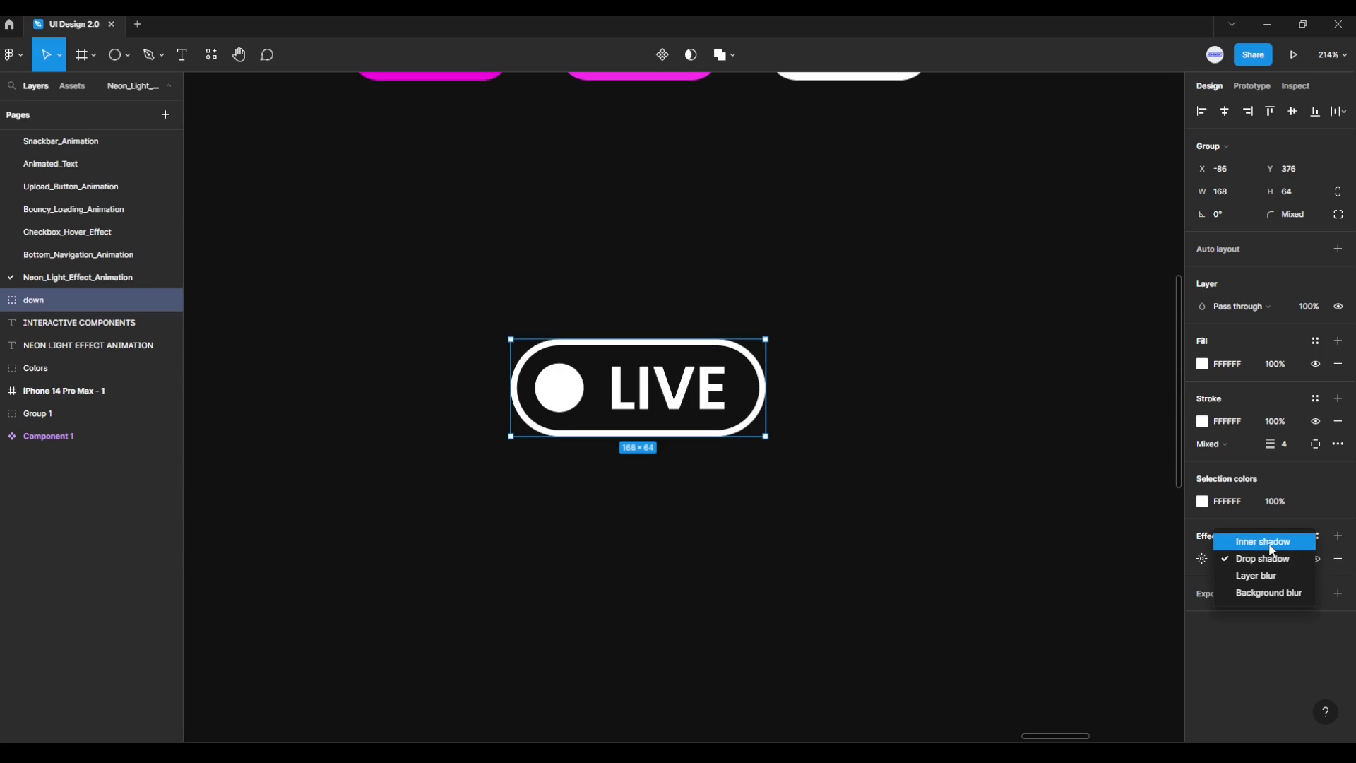
Step: Change the effect to an inner shadow with Y offset 0 and blur 20
left_click(1256, 542)
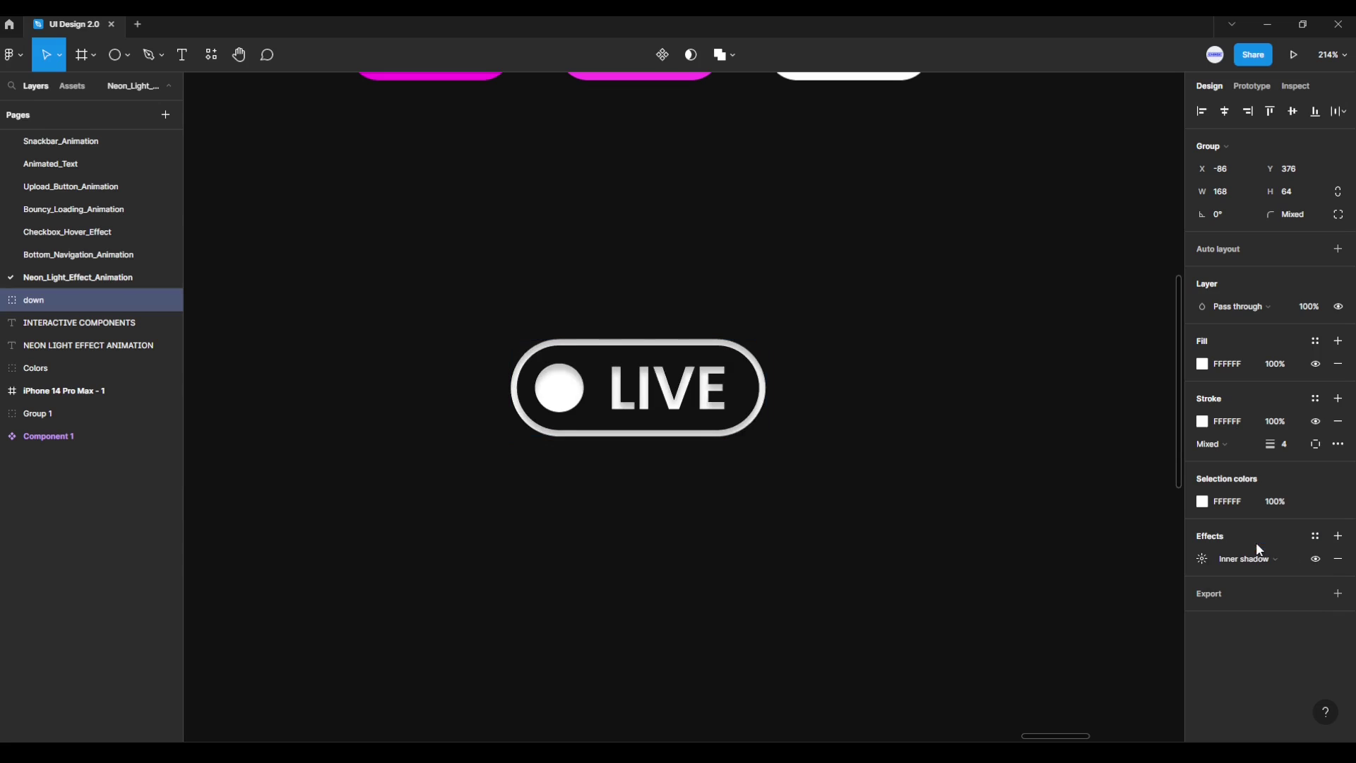
left_click(1207, 559)
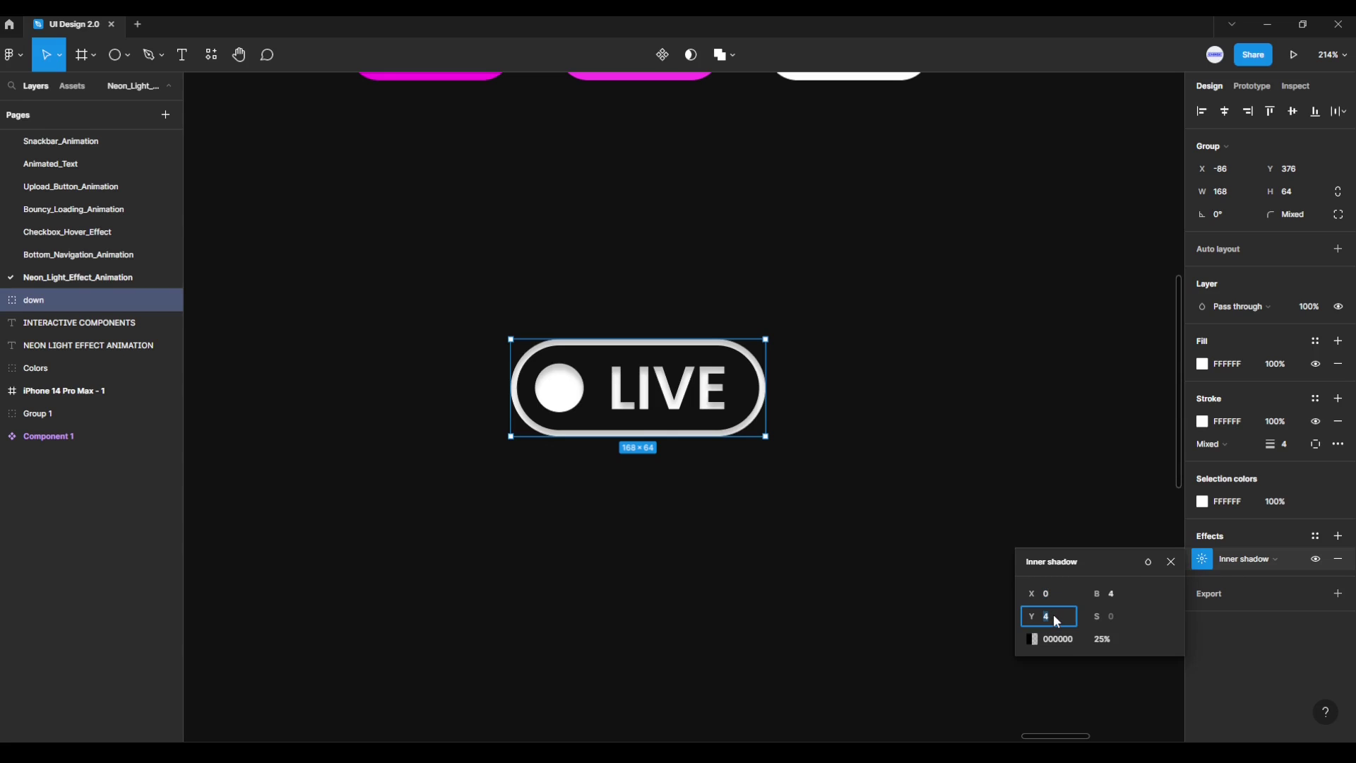
key("Return")
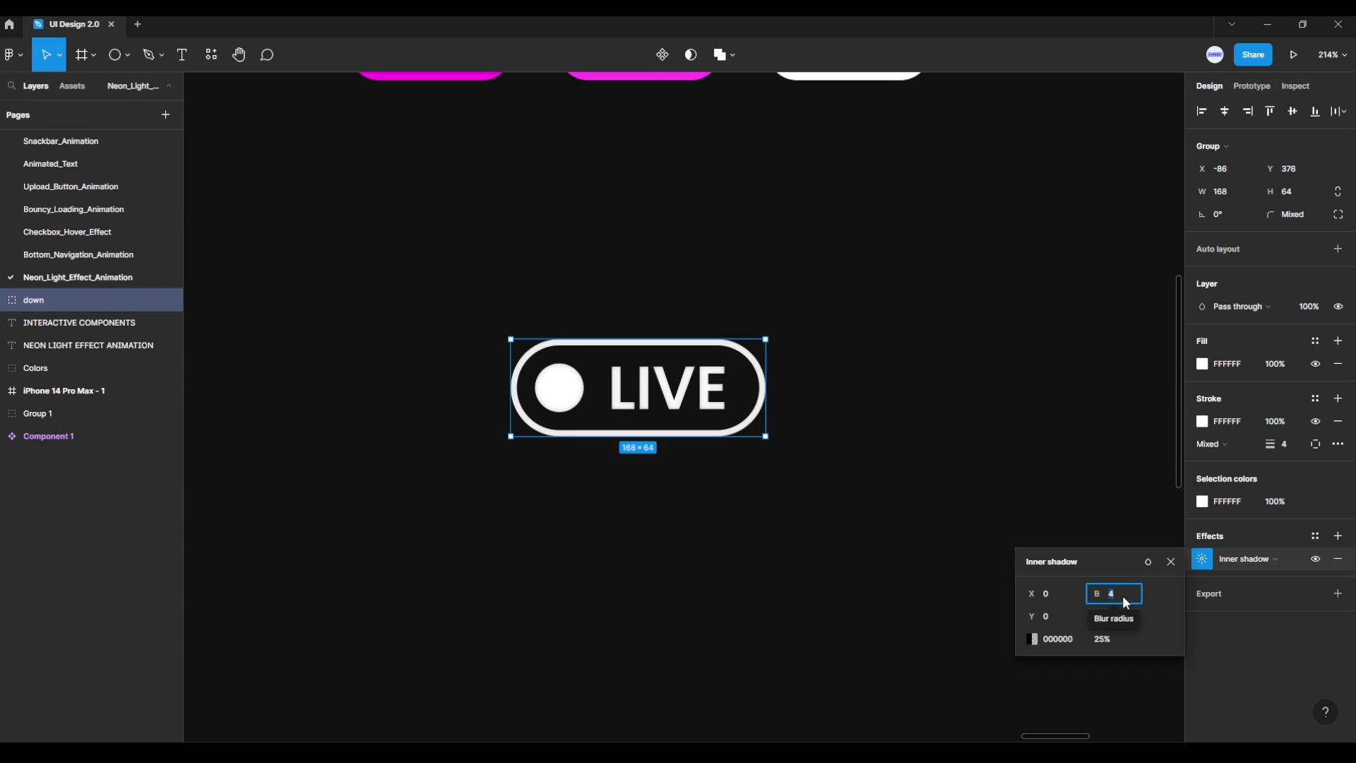
type("20")
key("Return")
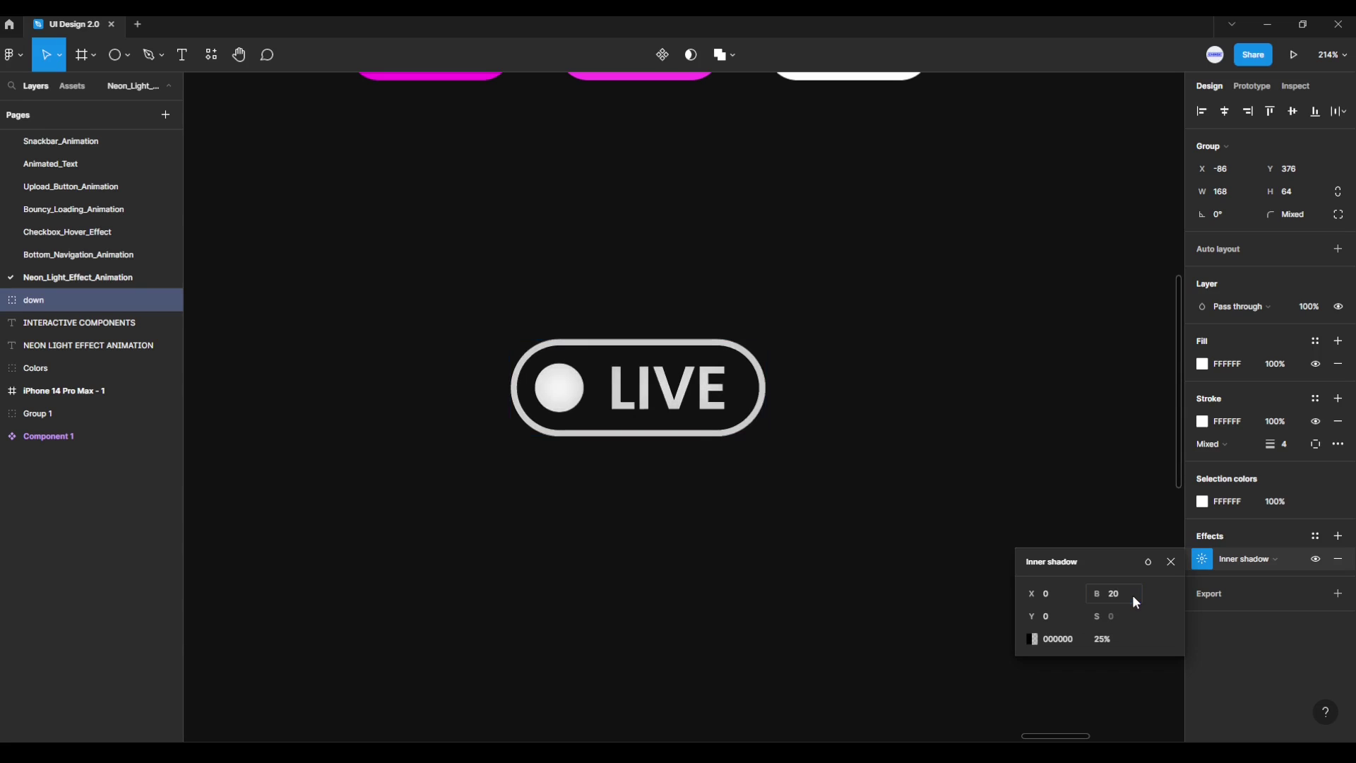
Step: Set the inner shadow colour to magenta FF00E5 at 100% sampled from a pink button
left_click(1033, 638)
left_click(873, 584)
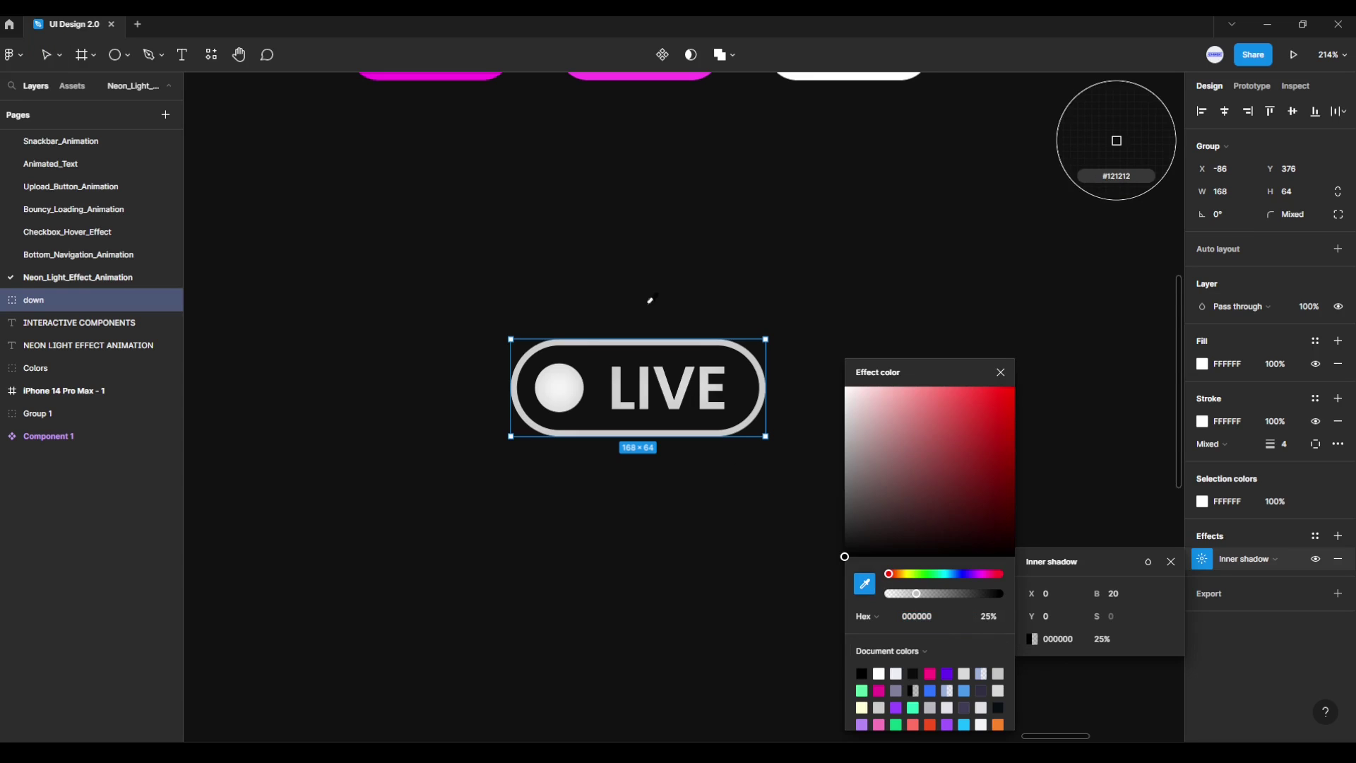
scroll(651, 233, "up", 1)
scroll(648, 198, "up", 1)
scroll(586, 177, "up", 1)
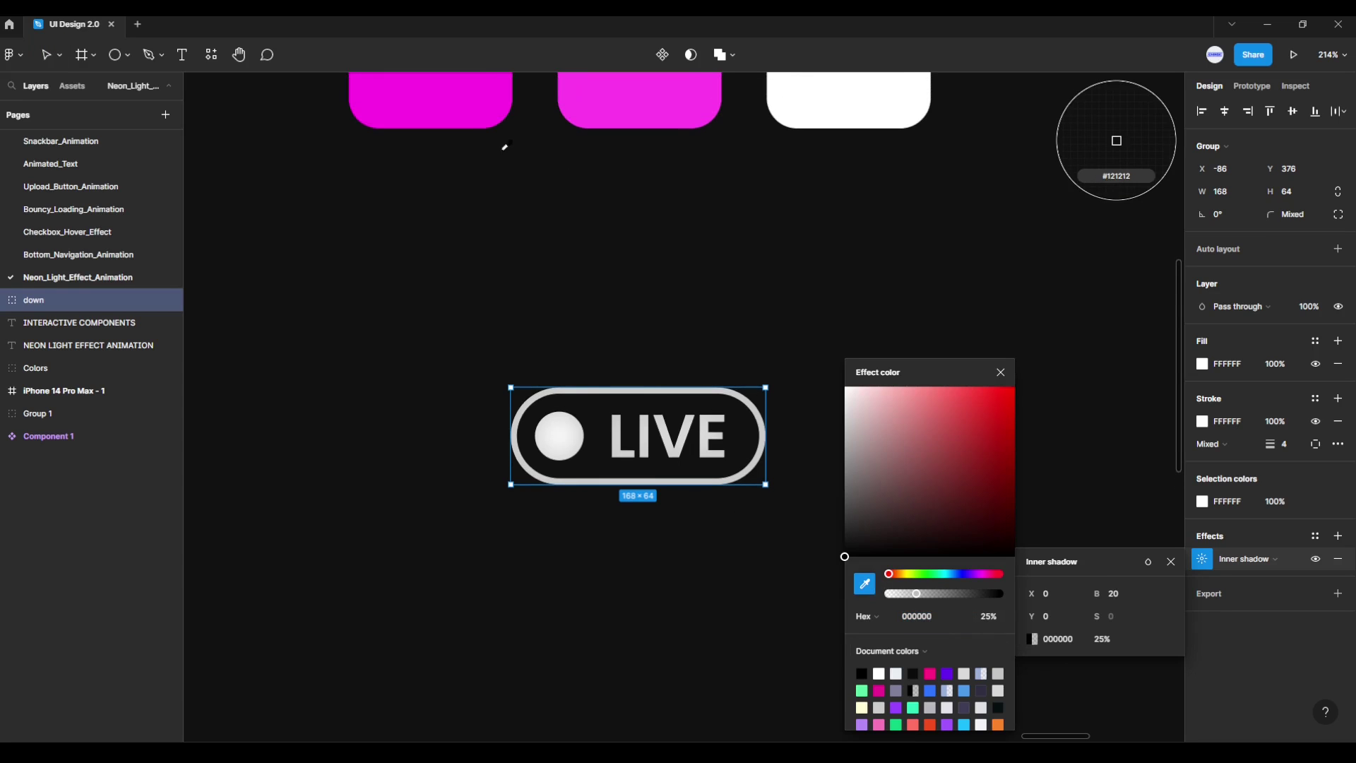
left_click(454, 90)
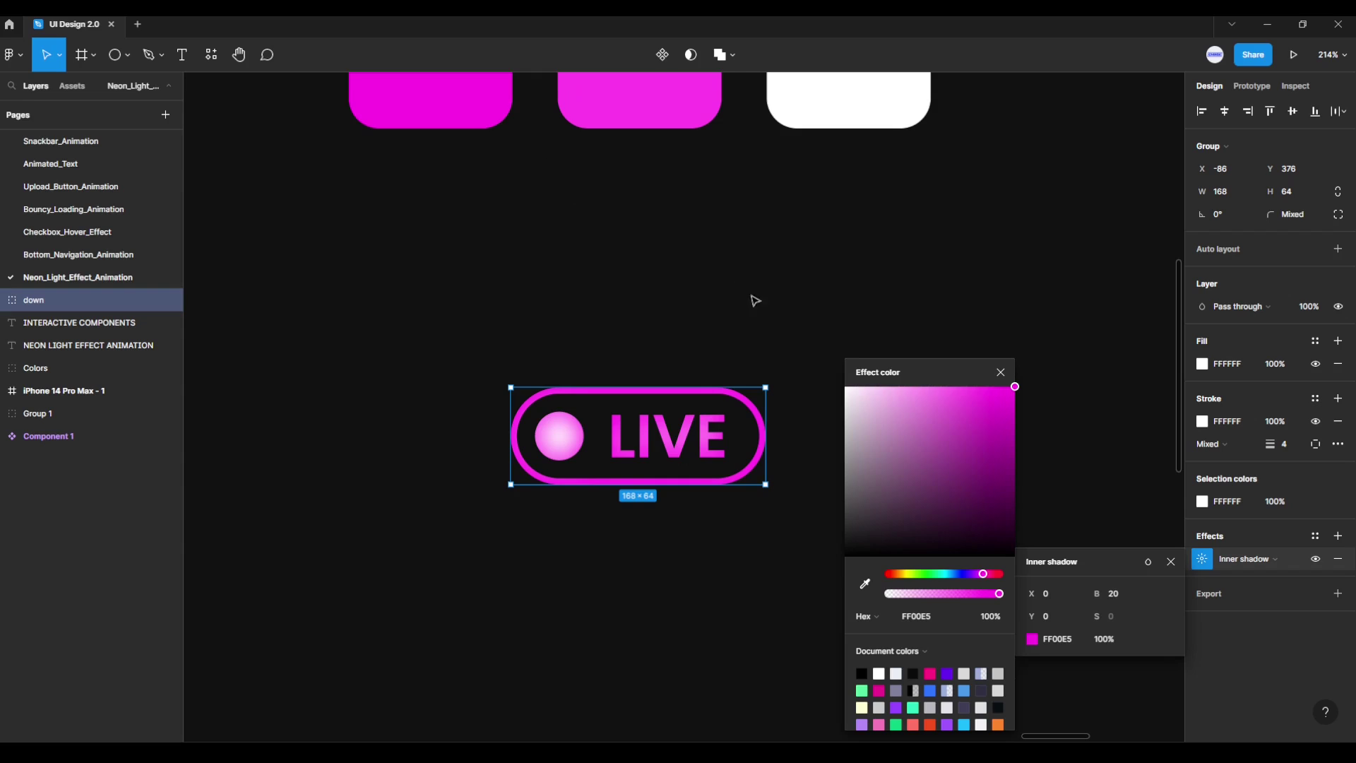
left_click(1000, 374)
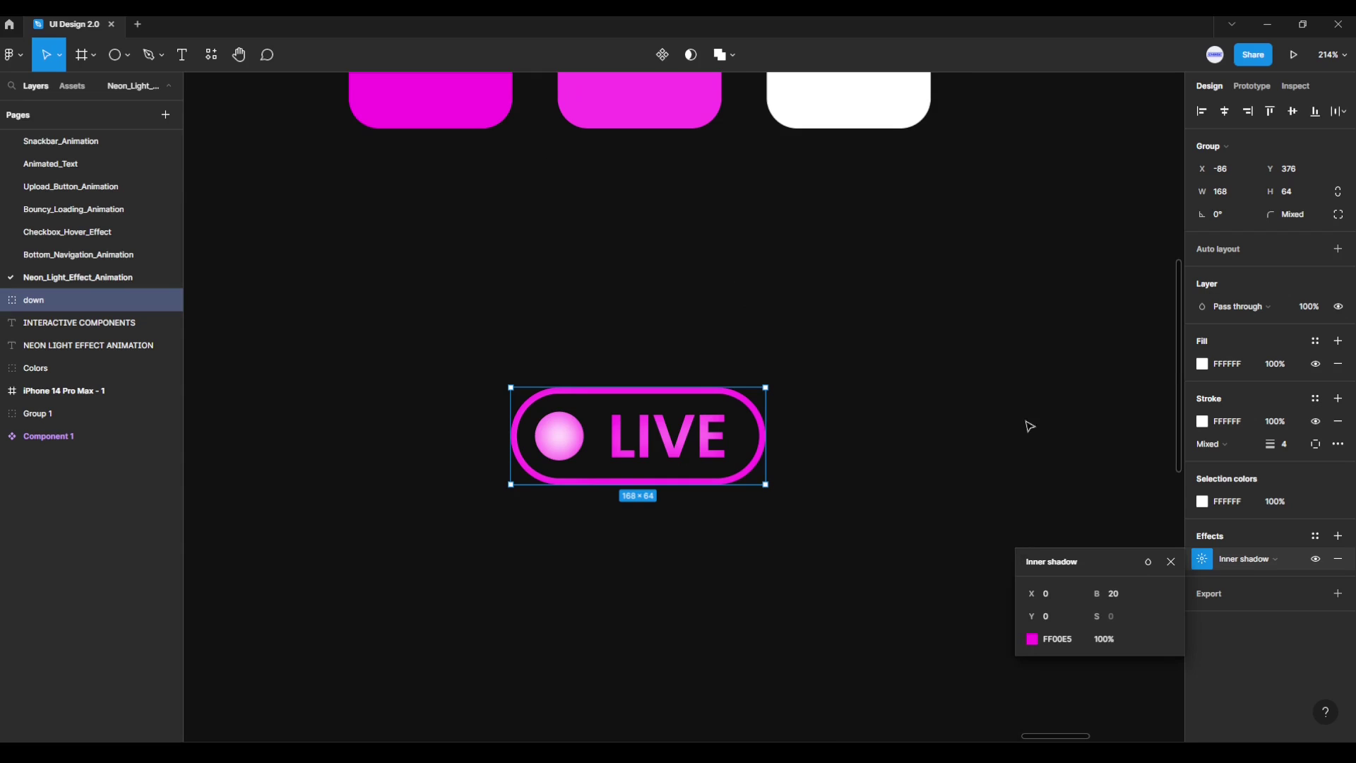
left_click(1120, 643)
left_click(1095, 692)
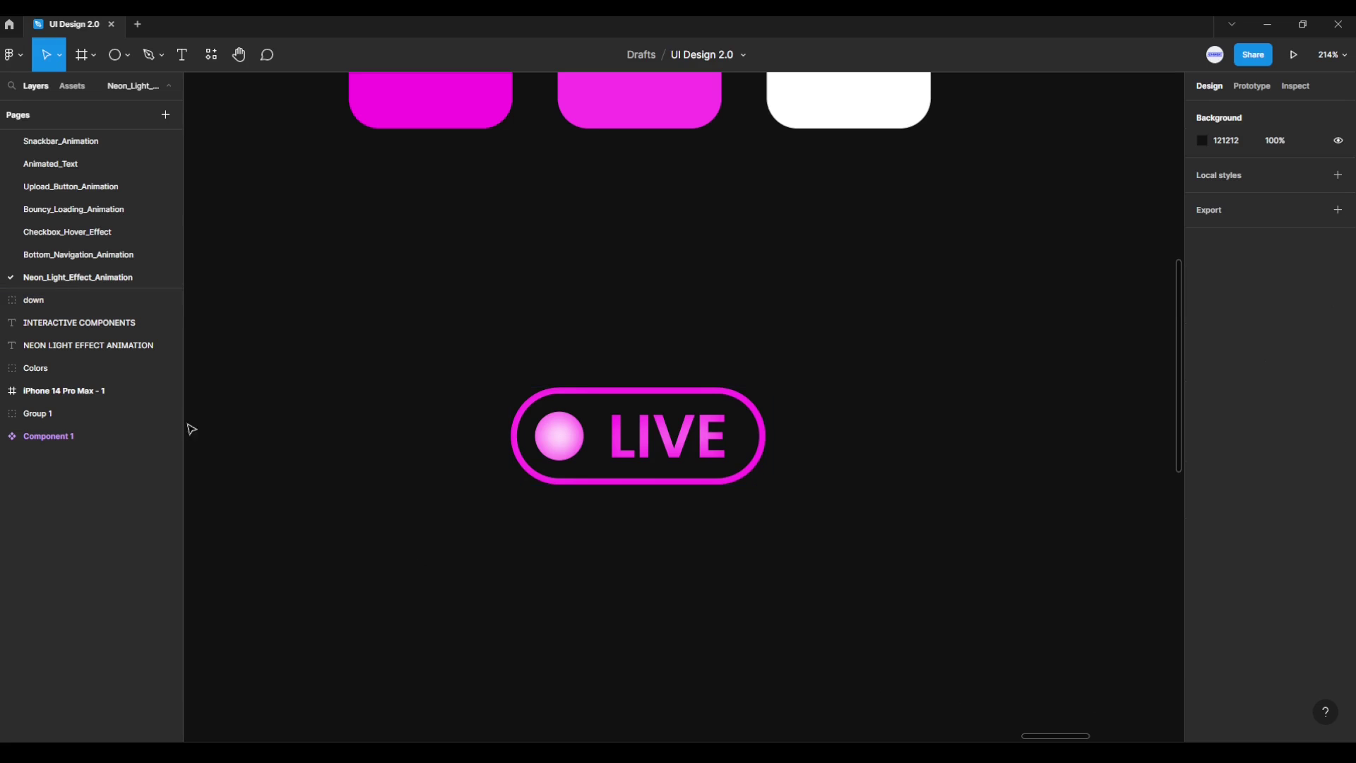
Step: Add a drop shadow to the down group with X 0, Y 0 and blur 50
left_click(66, 304)
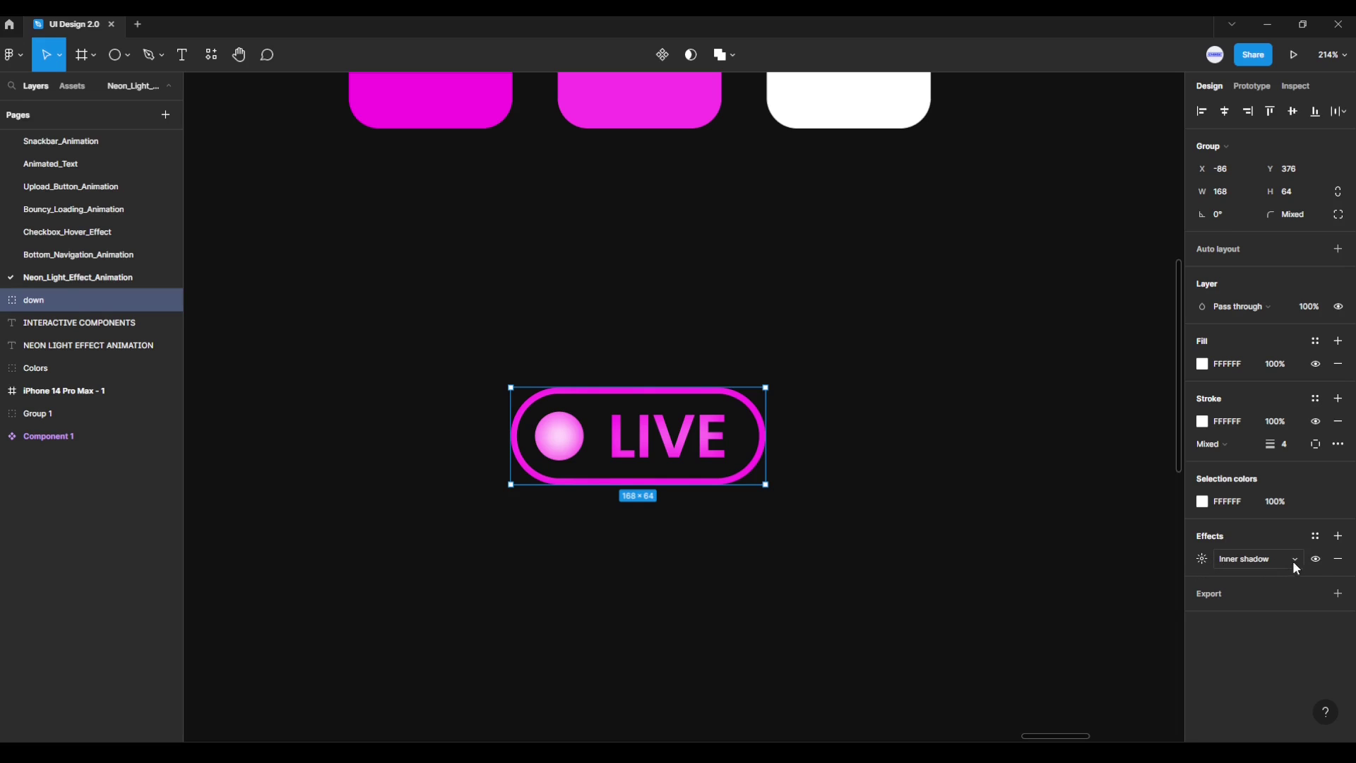
left_click(1342, 537)
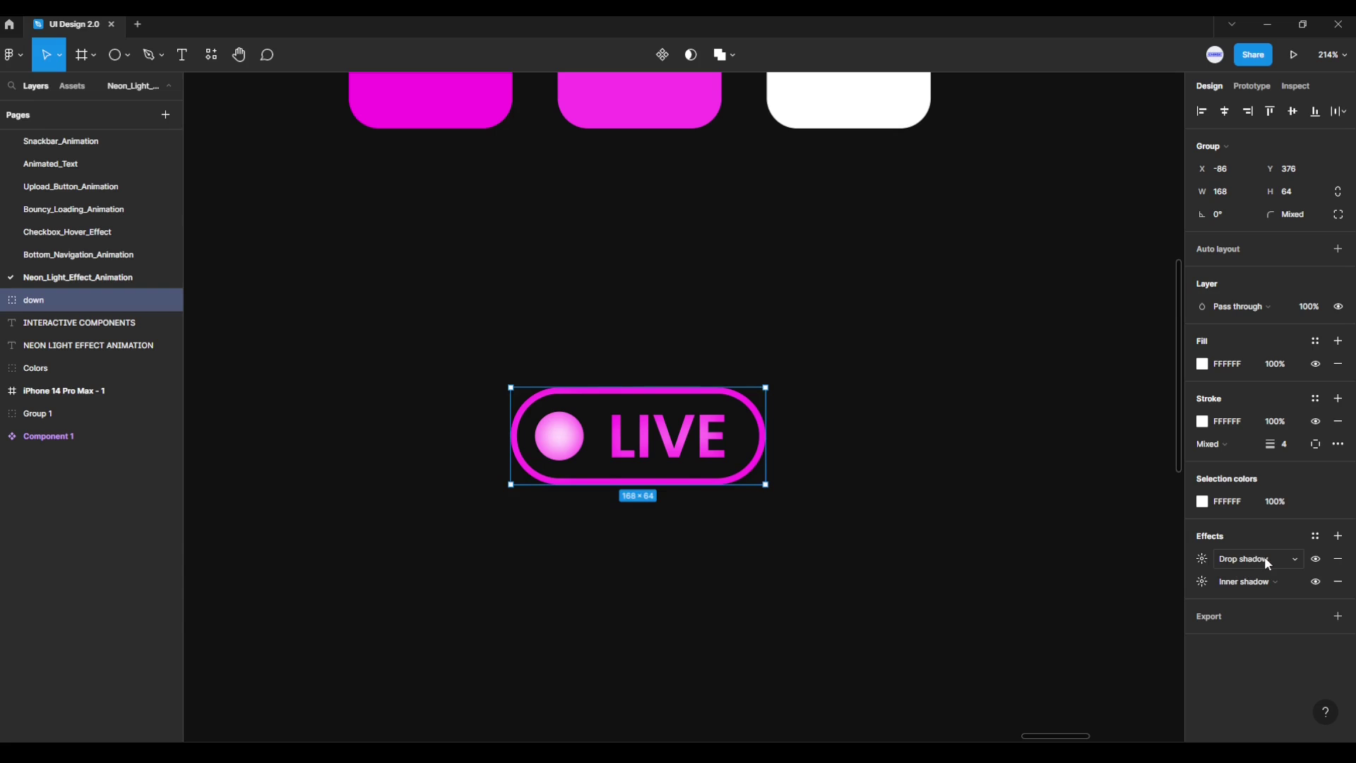
left_click(1244, 565)
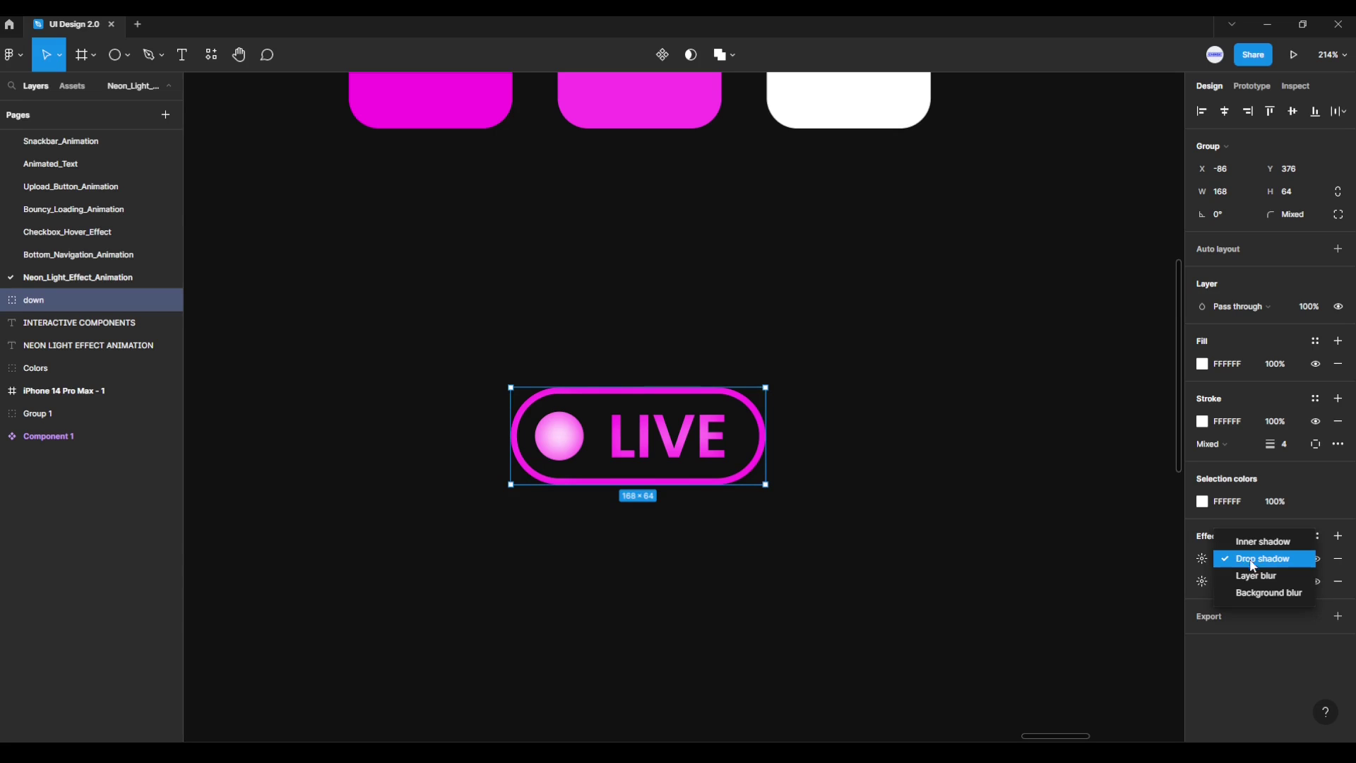
left_click(1254, 565)
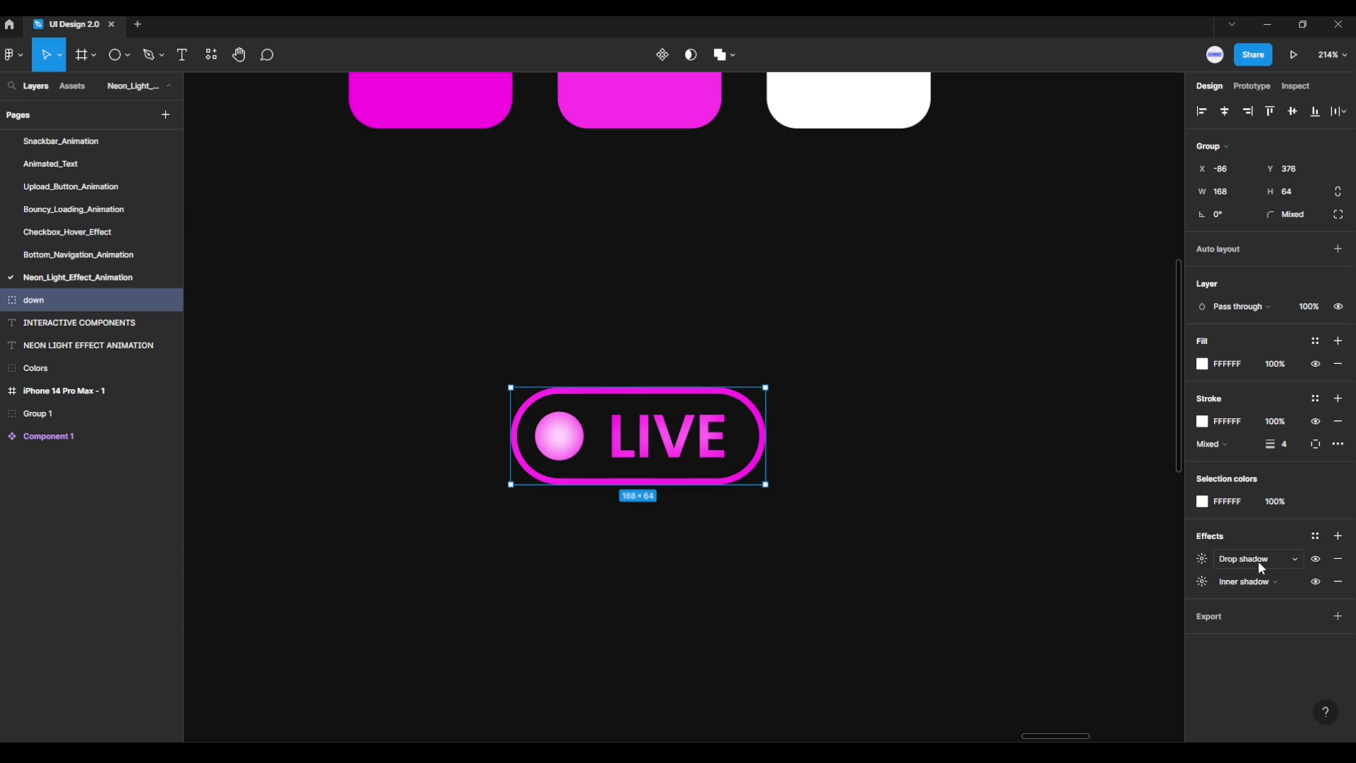
left_click(1203, 559)
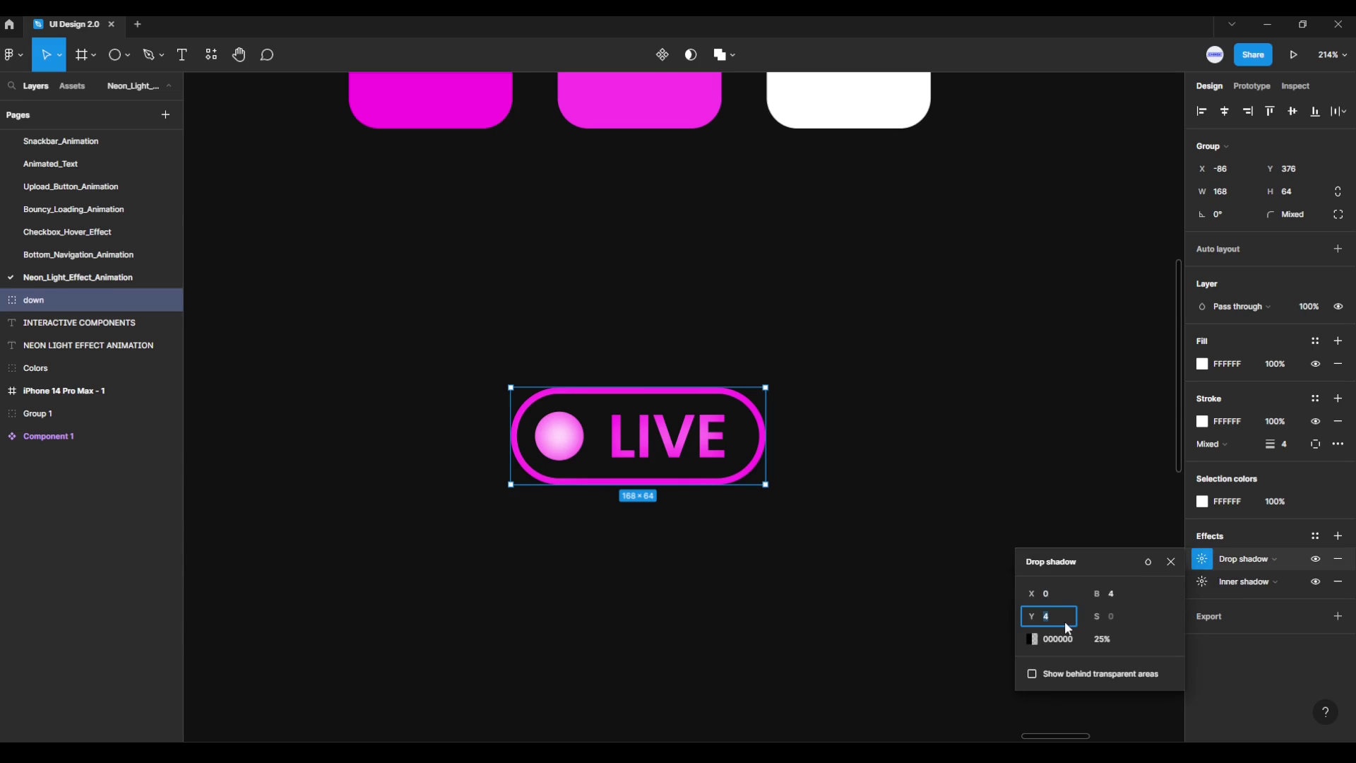
key("Return")
type("0")
key("Return")
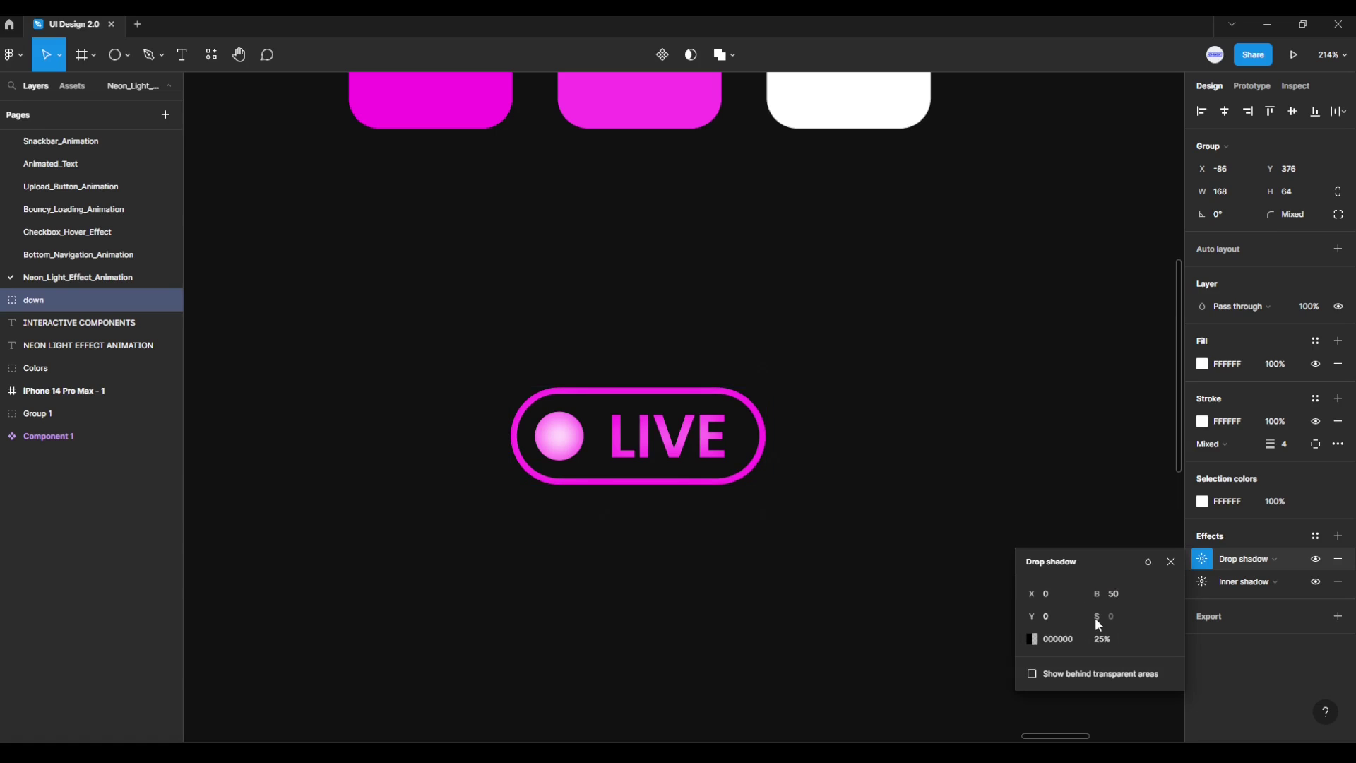
Step: Sample the button's FF00E5 magenta at 100% as the drop shadow colour
left_click(1034, 640)
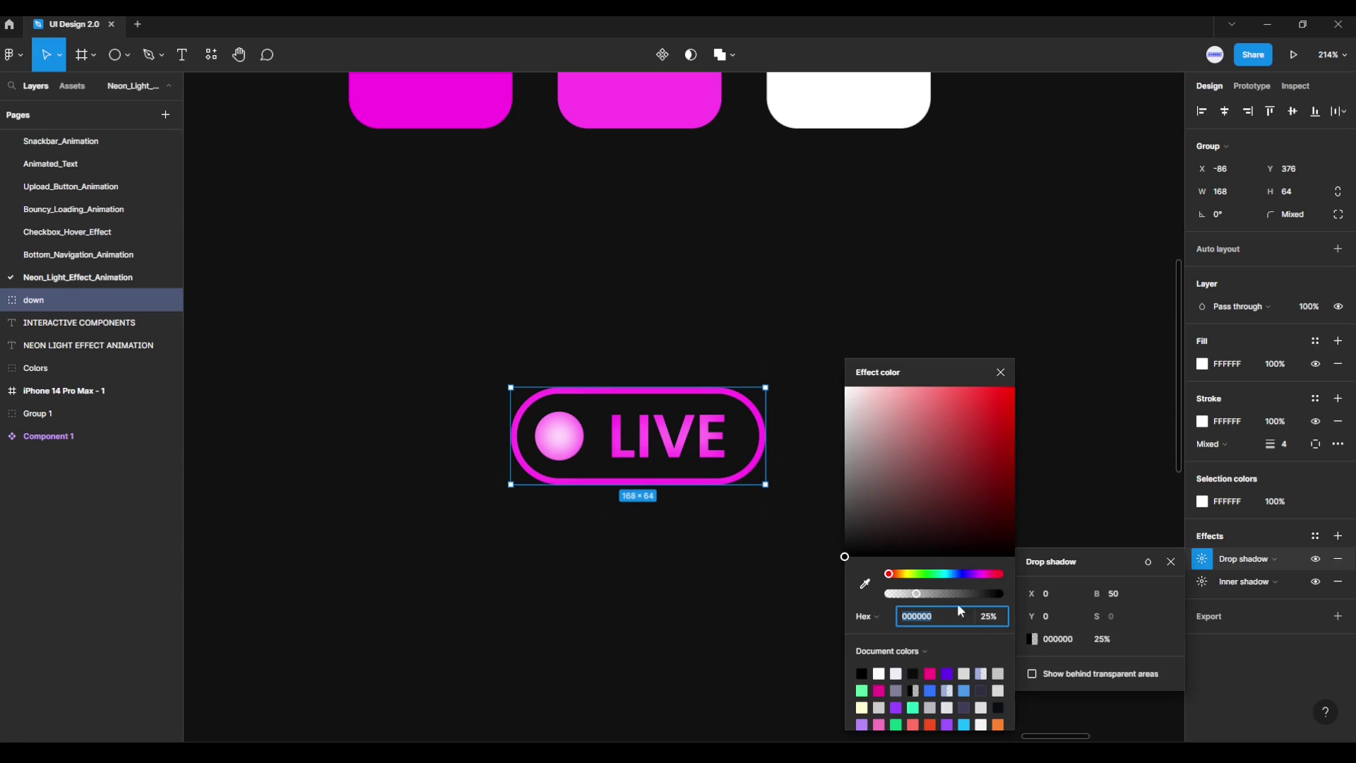
left_click(866, 584)
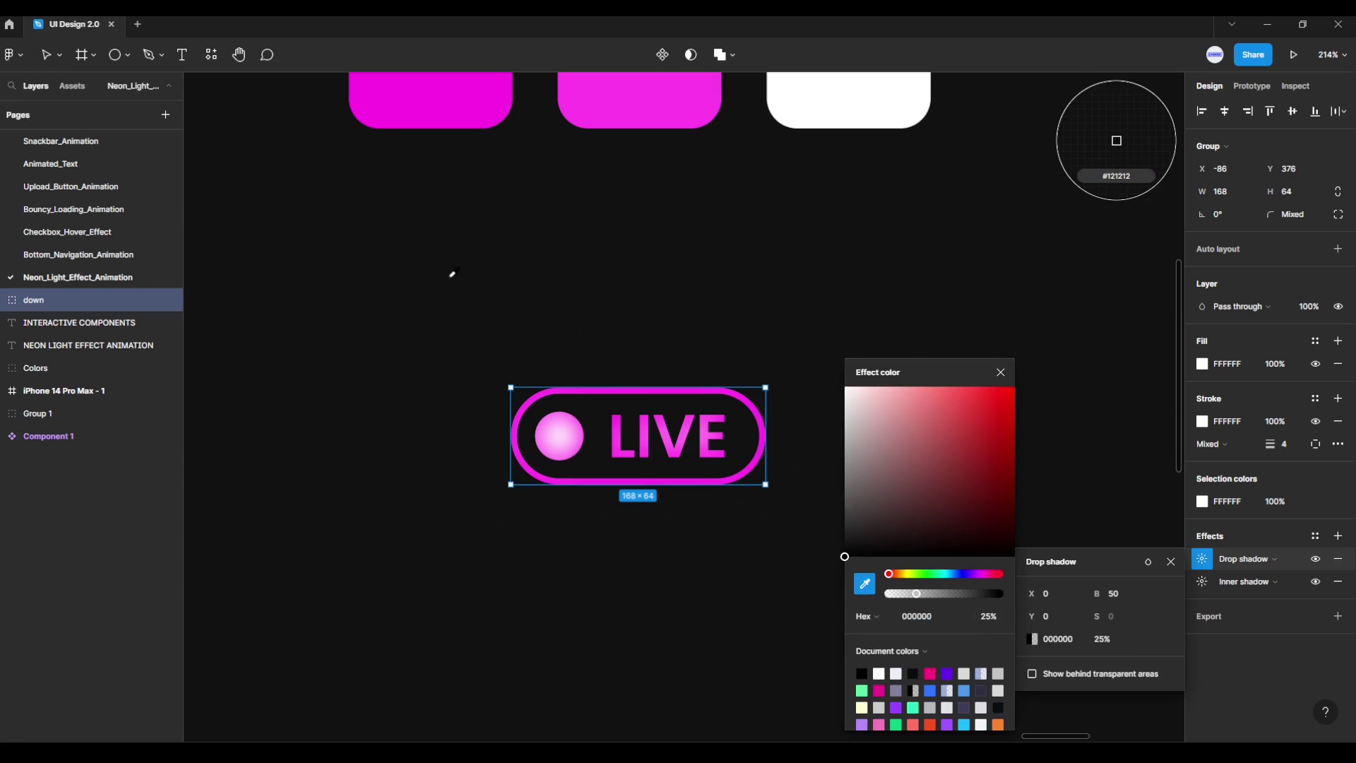
left_click(429, 105)
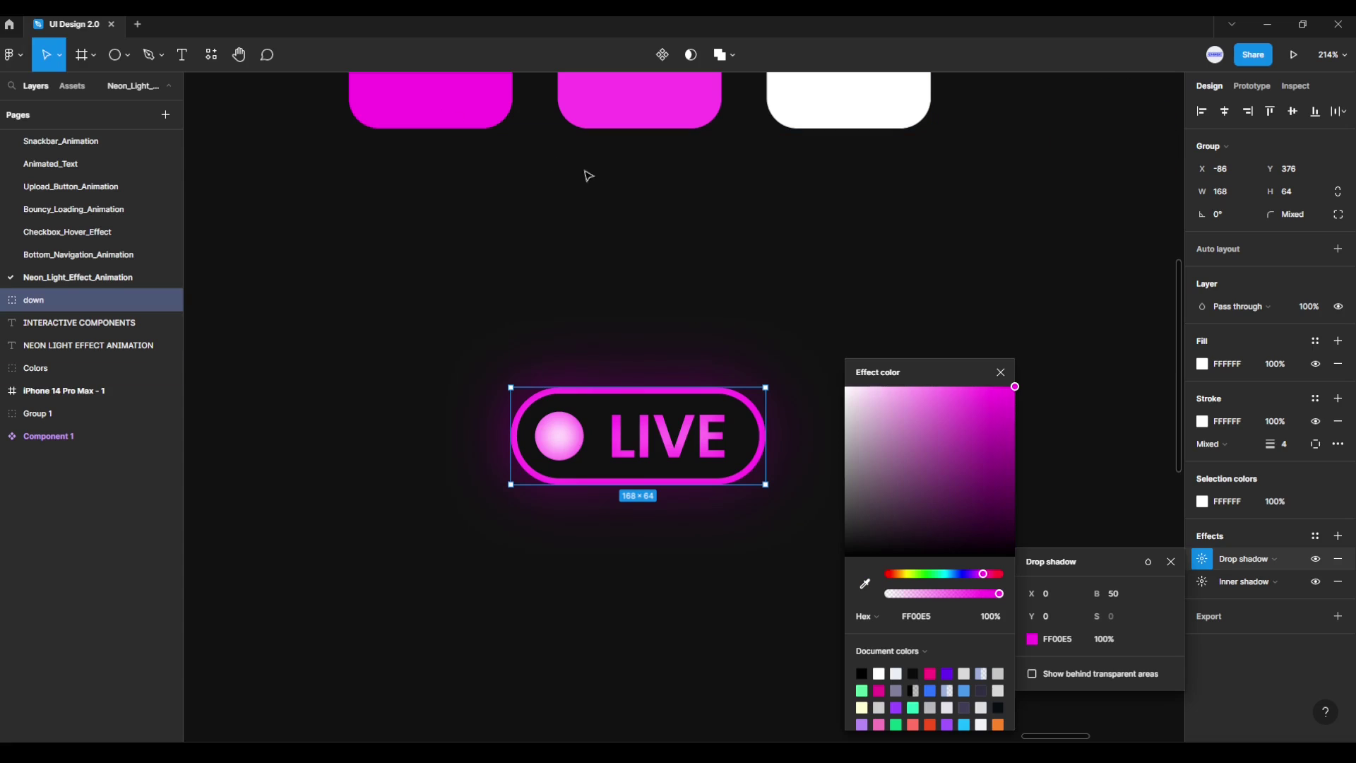
left_click(1001, 372)
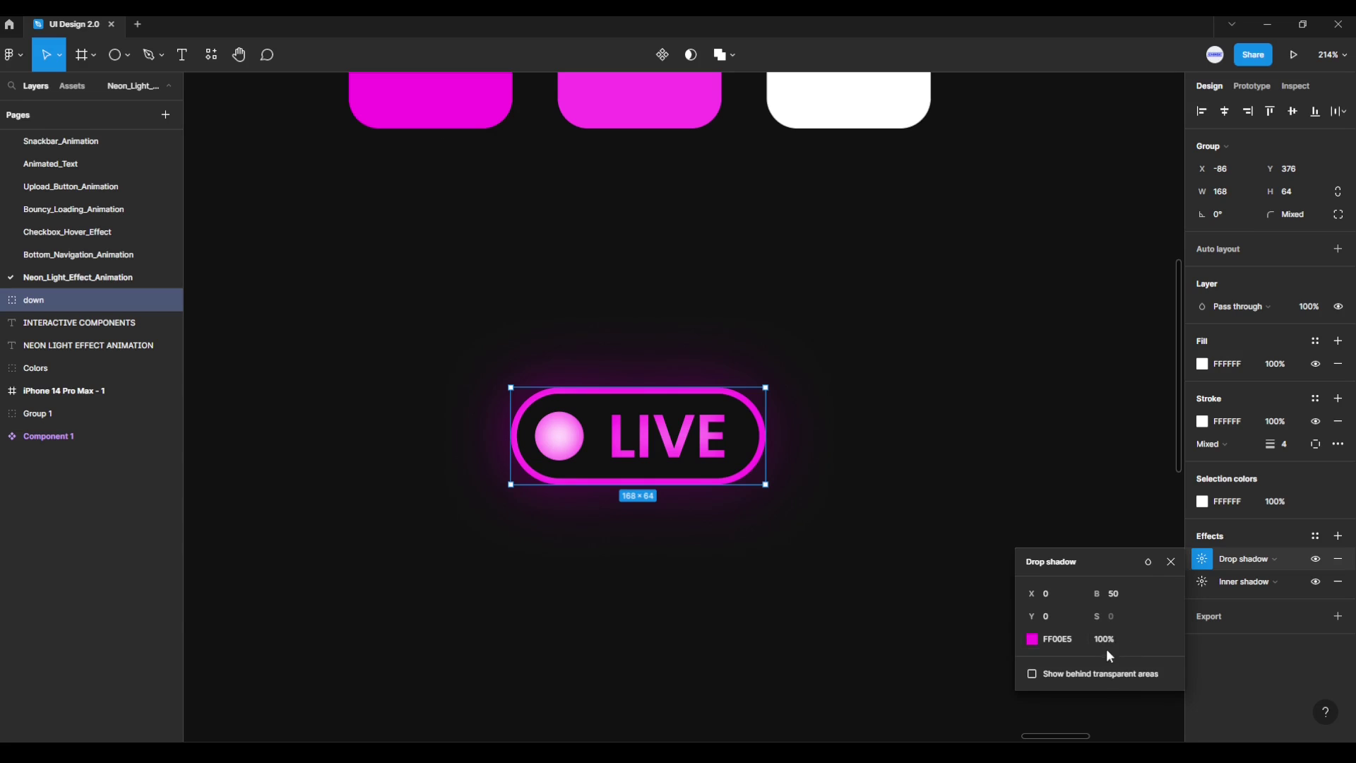
left_click(983, 678)
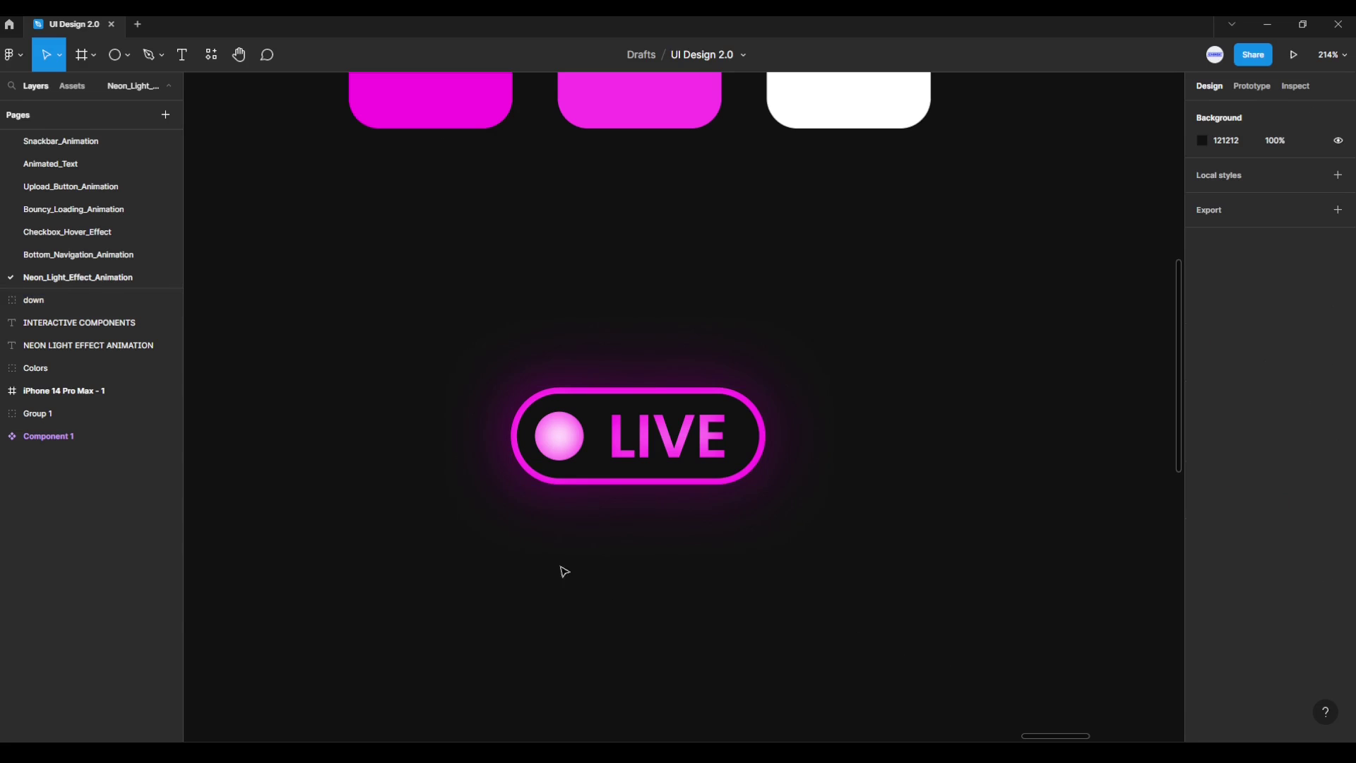
Step: Copy and paste the down group to make a duplicate
scroll(417, 418, "up", 1)
scroll(438, 431, "up", 1)
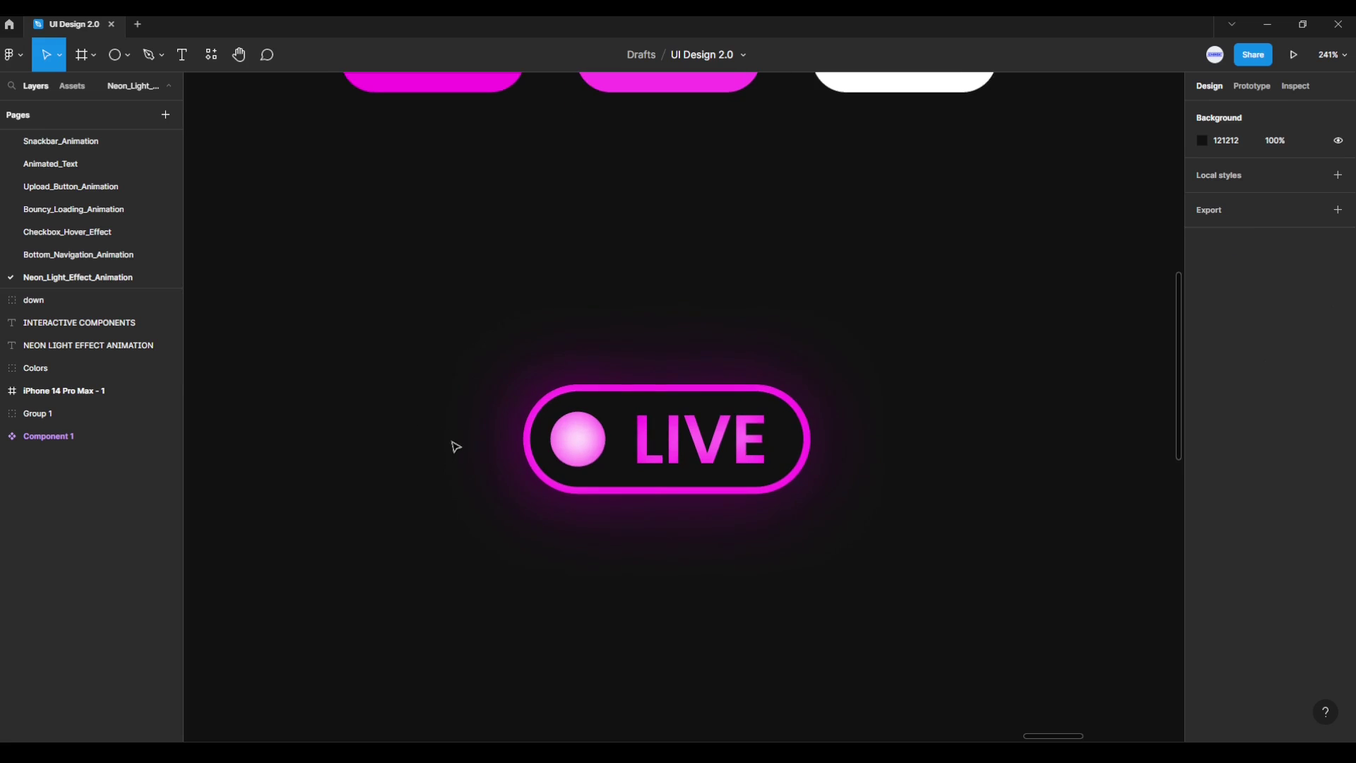
scroll(441, 432, "up", 1)
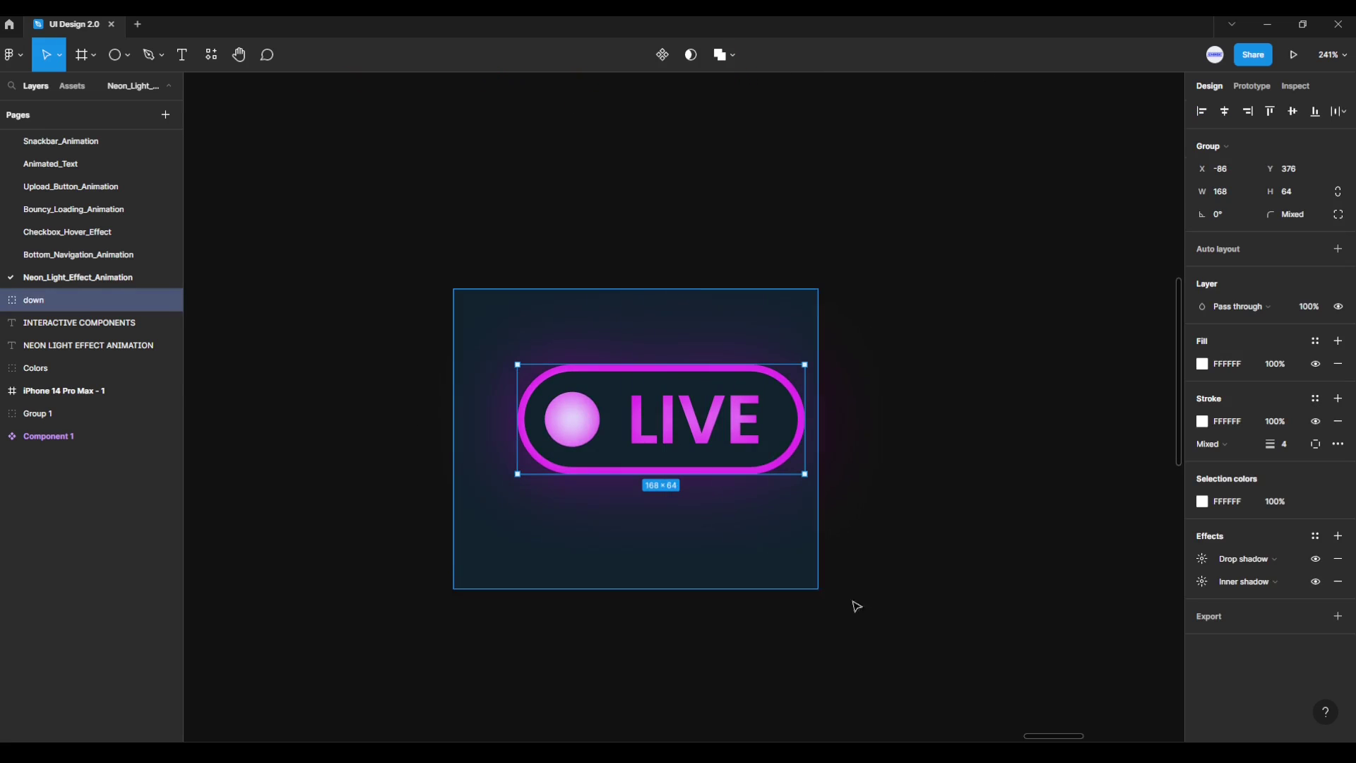
left_click_drag(453, 290, 892, 613)
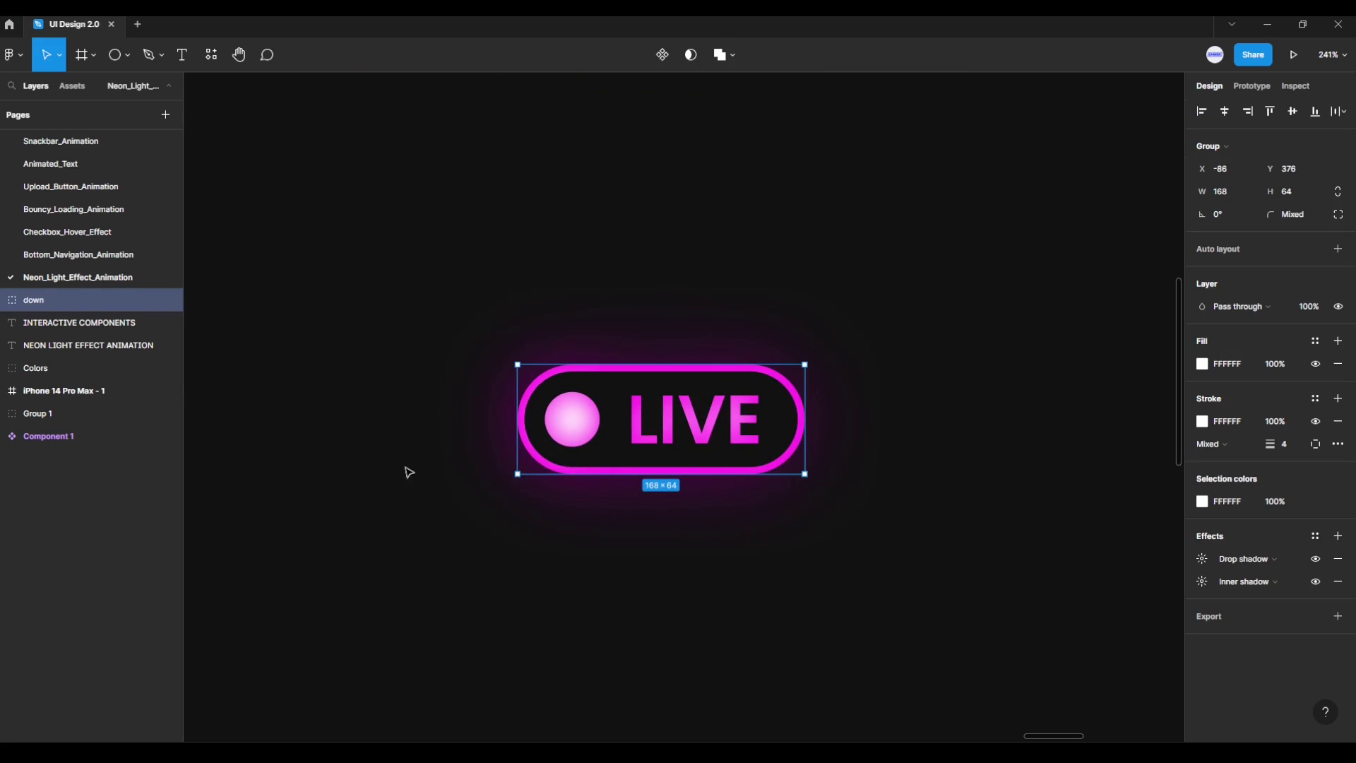
mouse_move(64, 300)
key("ctrl+c")
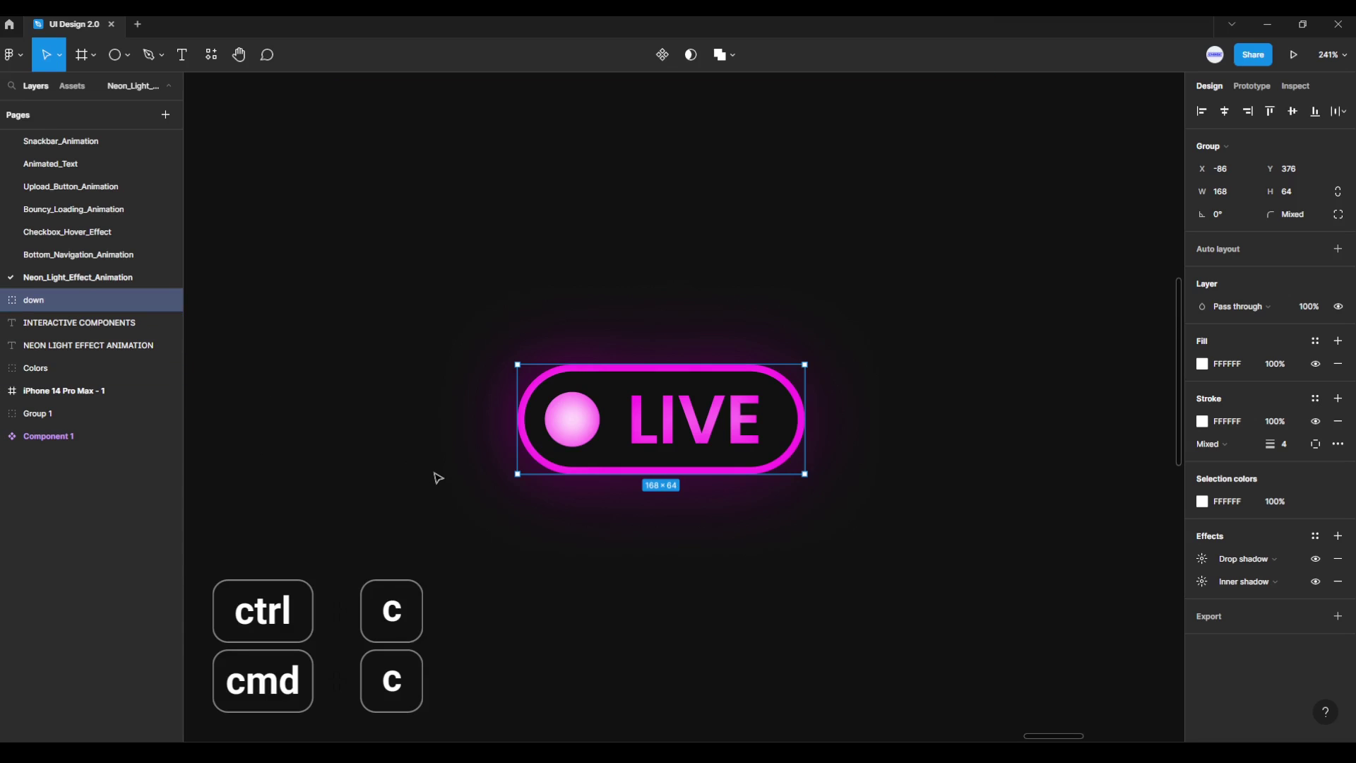
key("ctrl+v")
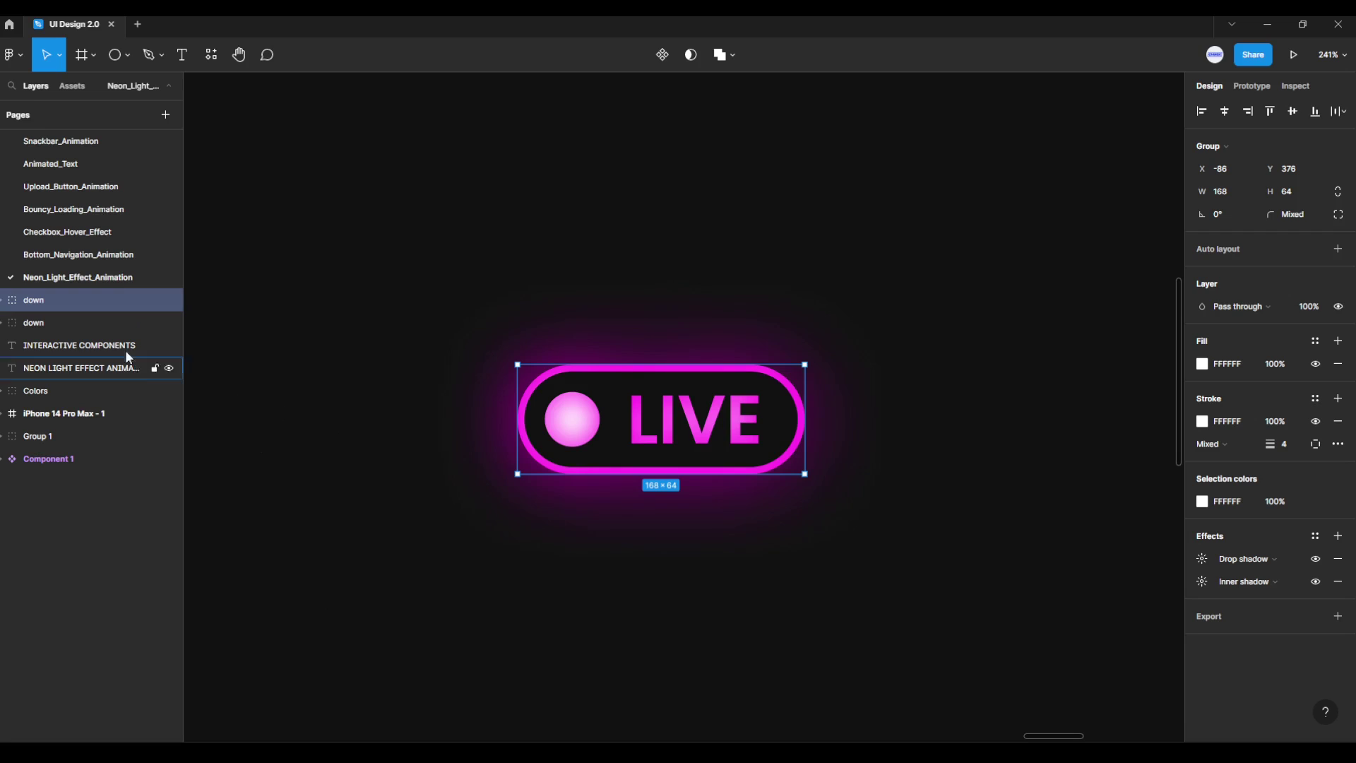
Step: Rename the upper down layer to 'top'
left_click(44, 327)
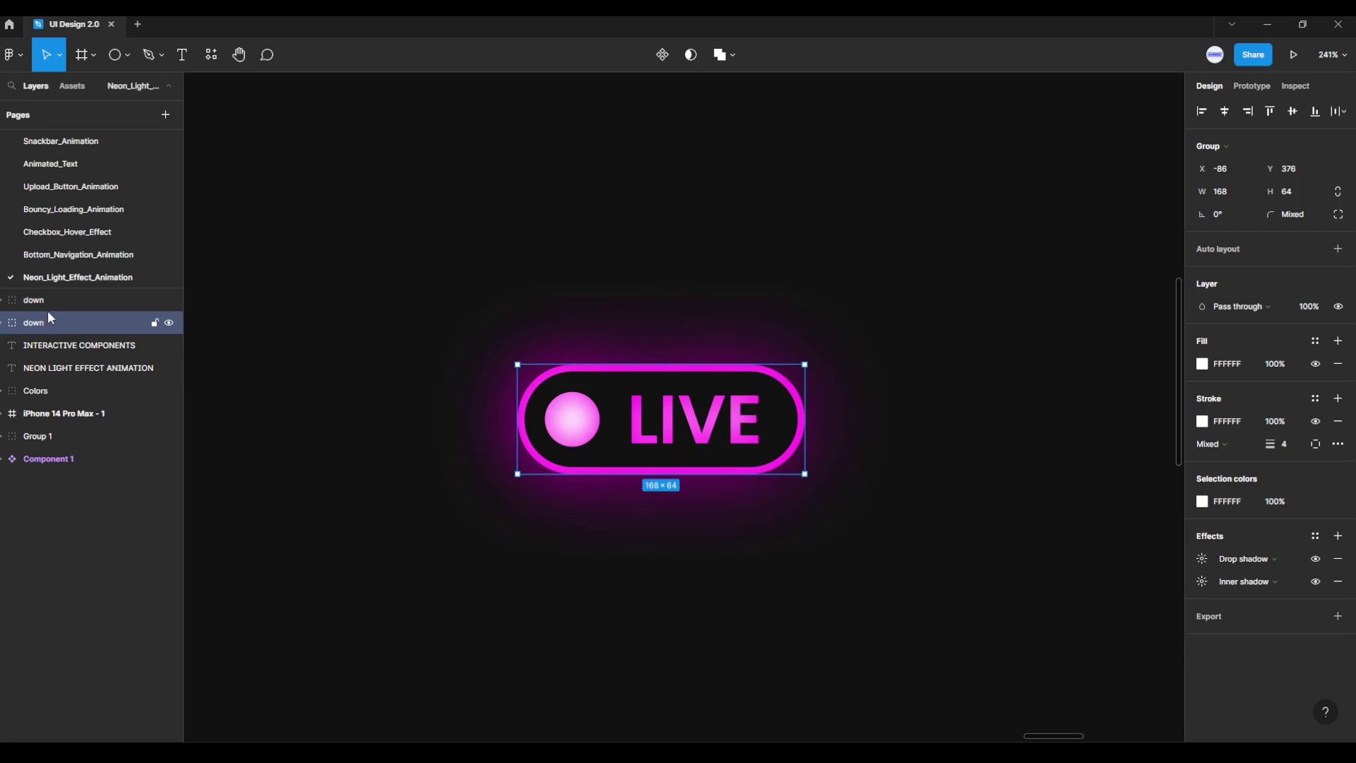
double_click(49, 299)
type("top")
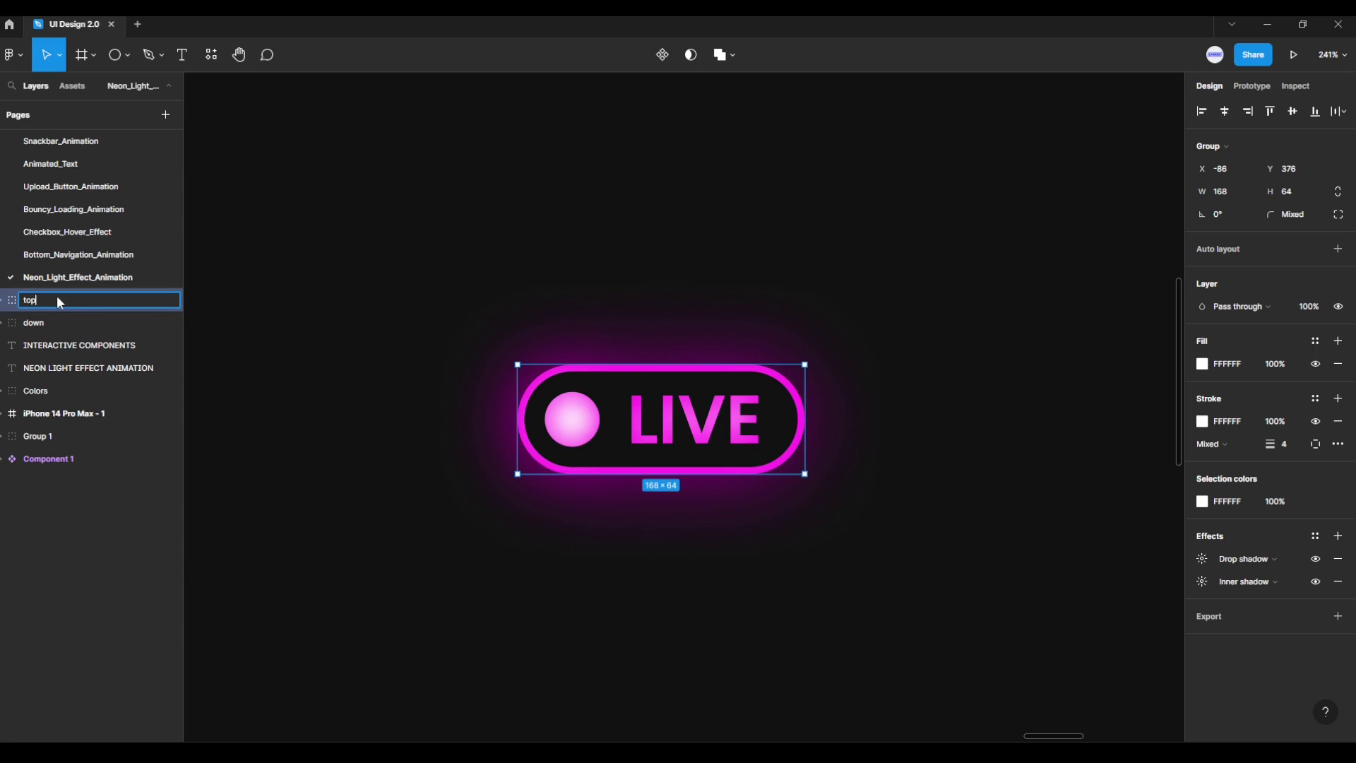
key("Return")
left_click(41, 321)
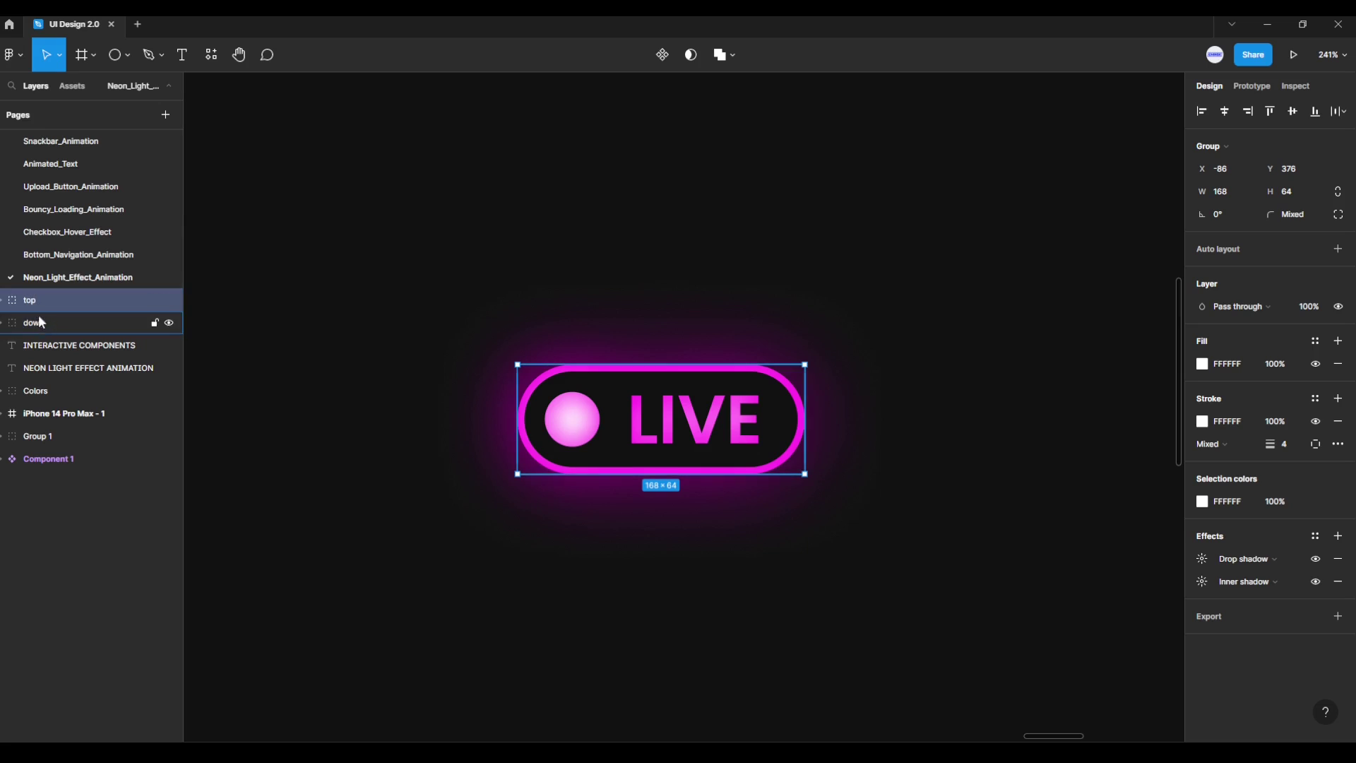
left_click(50, 306)
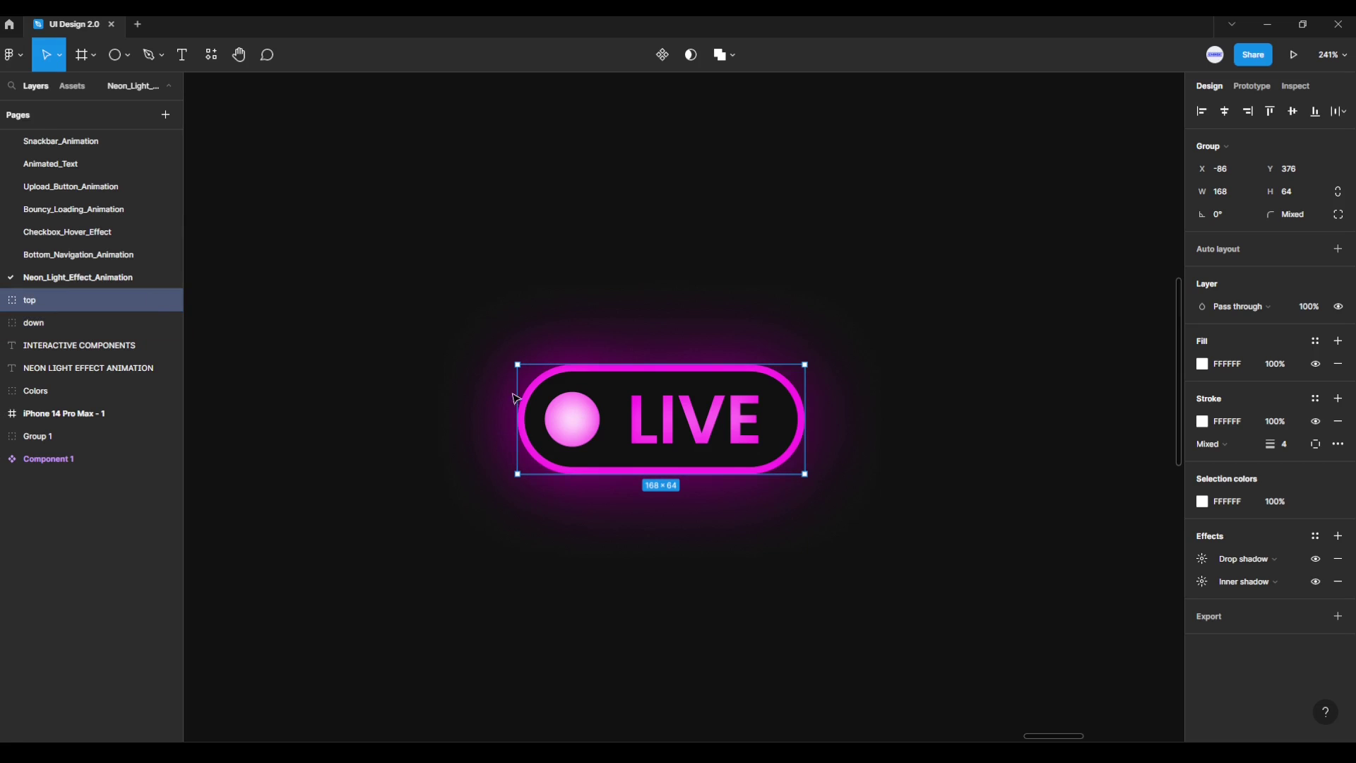
left_click(497, 542)
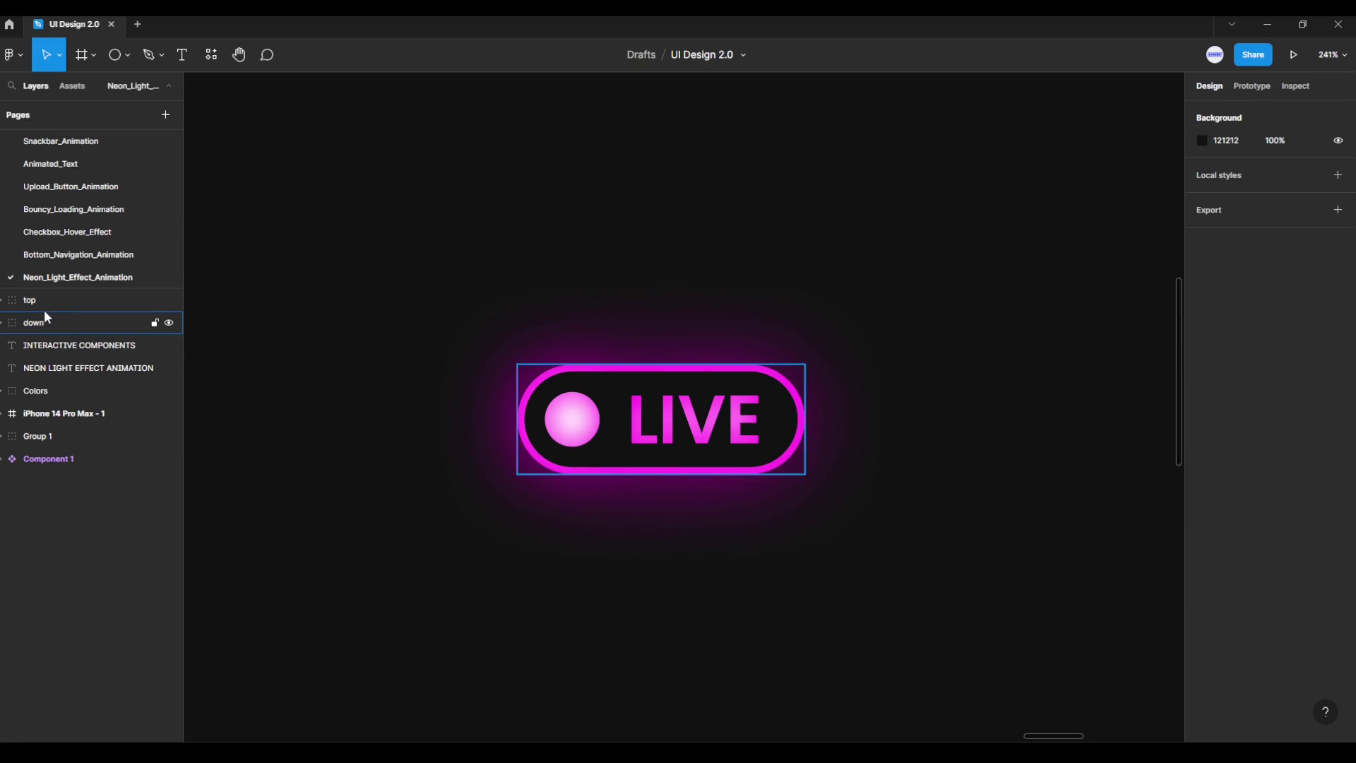
mouse_move(64, 299)
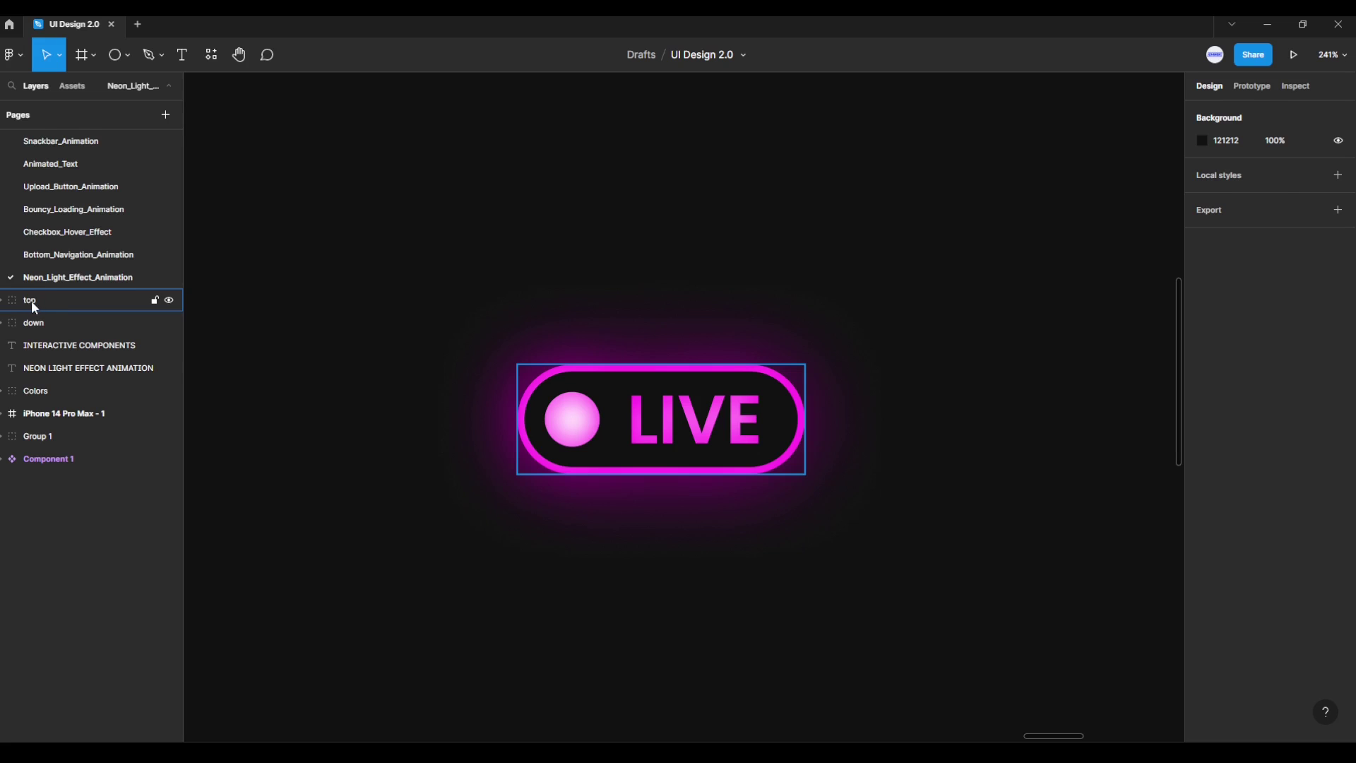
Step: Recolour the top group's LIVE text to the pink square's FF42EC
left_click(31, 299)
left_click(4, 302)
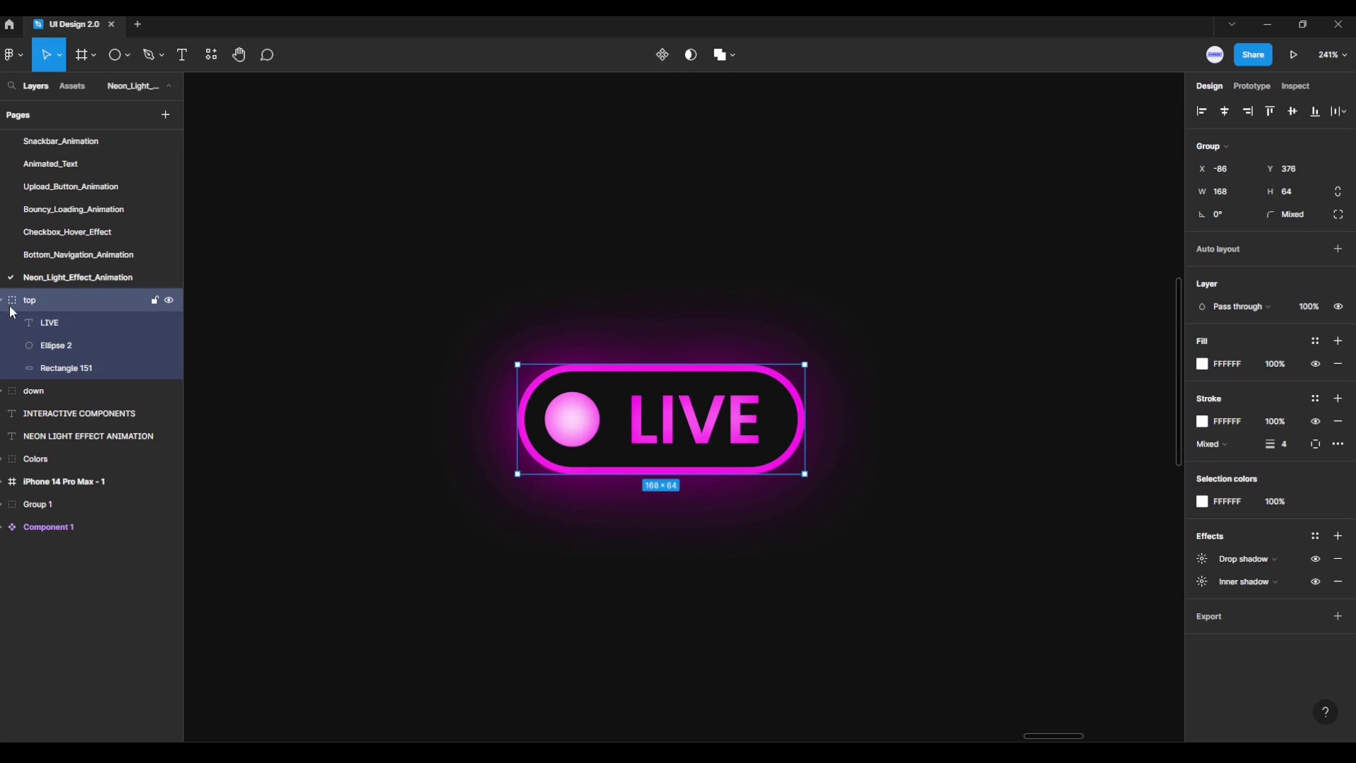
left_click(48, 323)
scroll(443, 271, "down", 1)
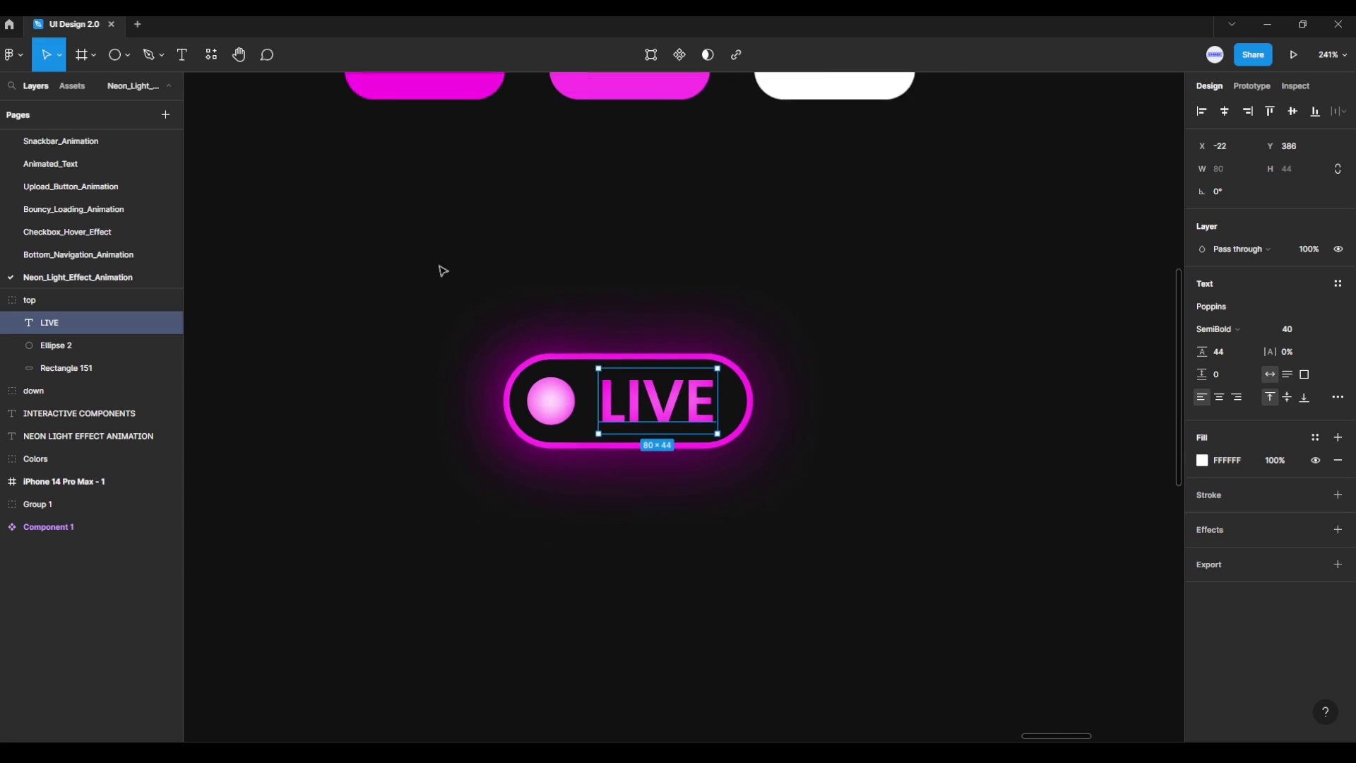
scroll(506, 332, "up", 4)
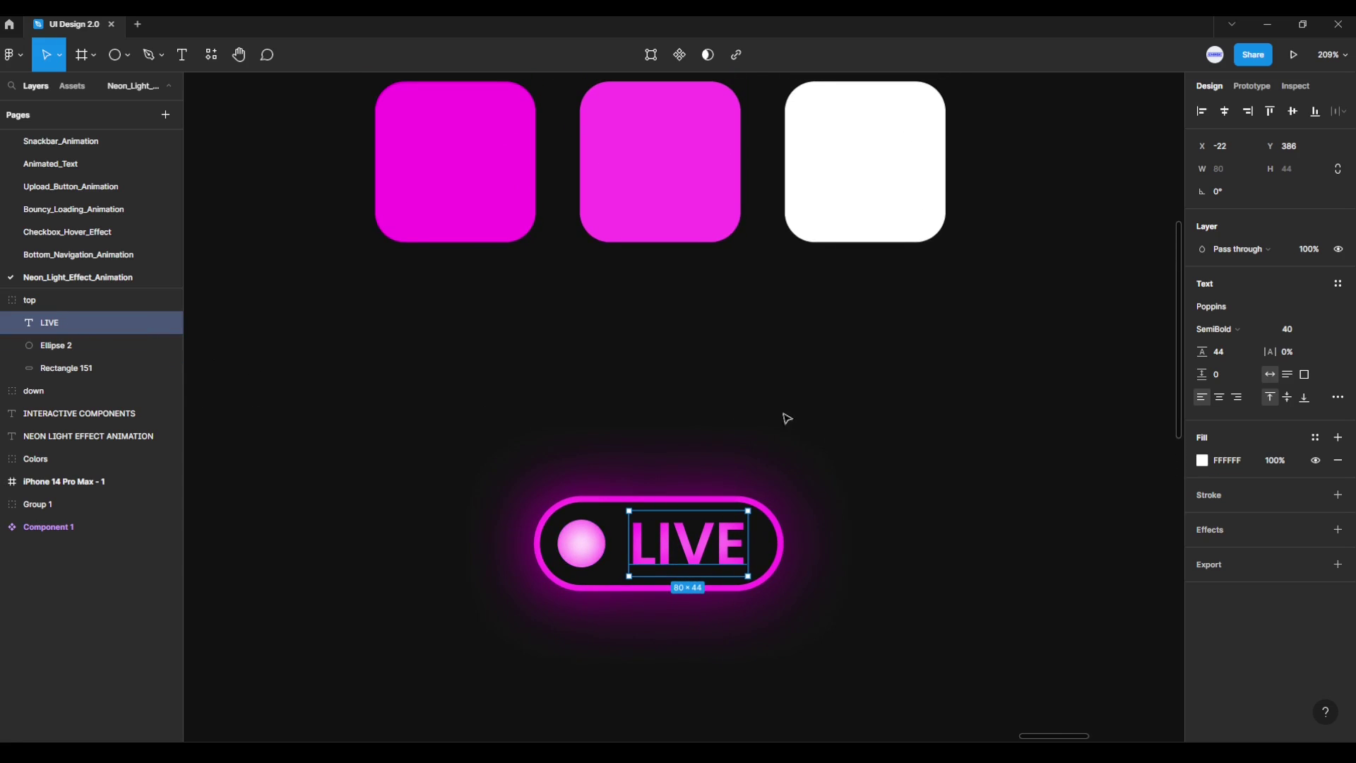
left_click(1202, 461)
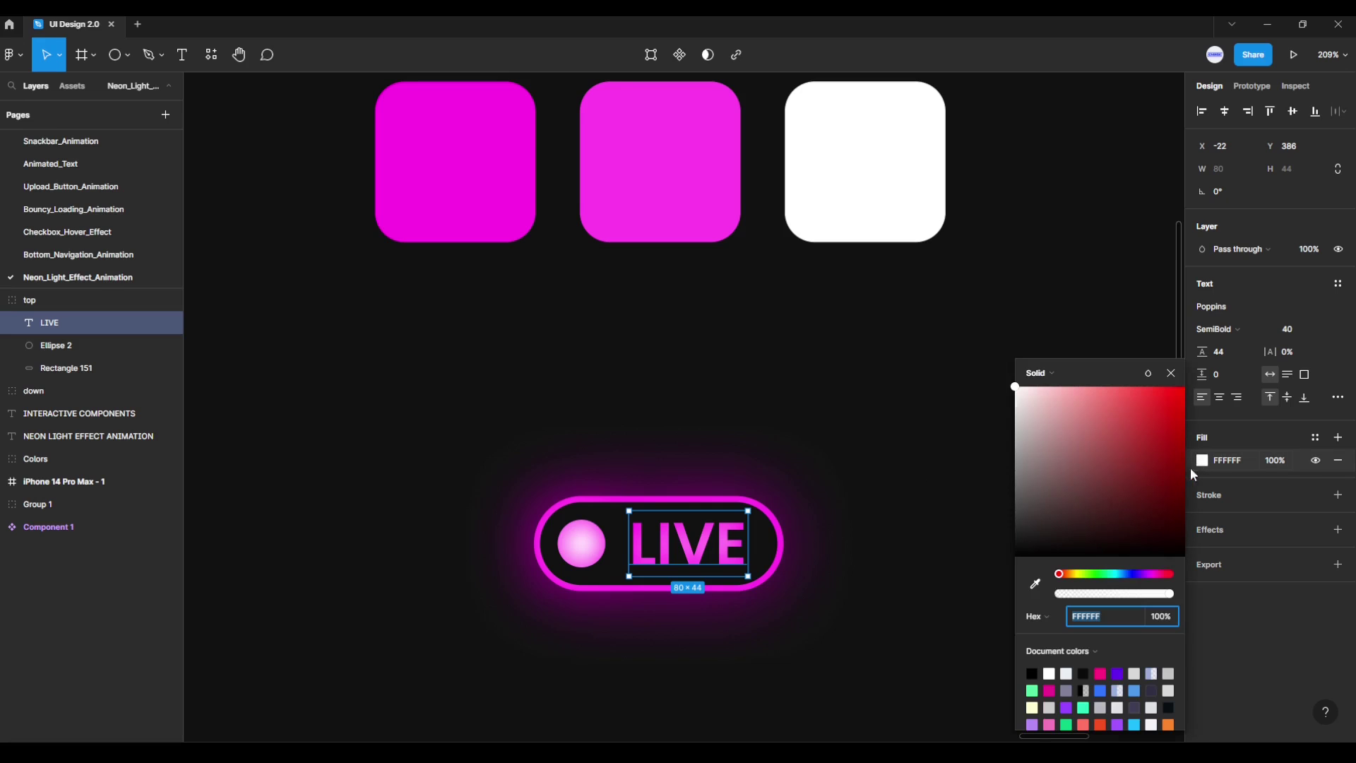
left_click(1035, 585)
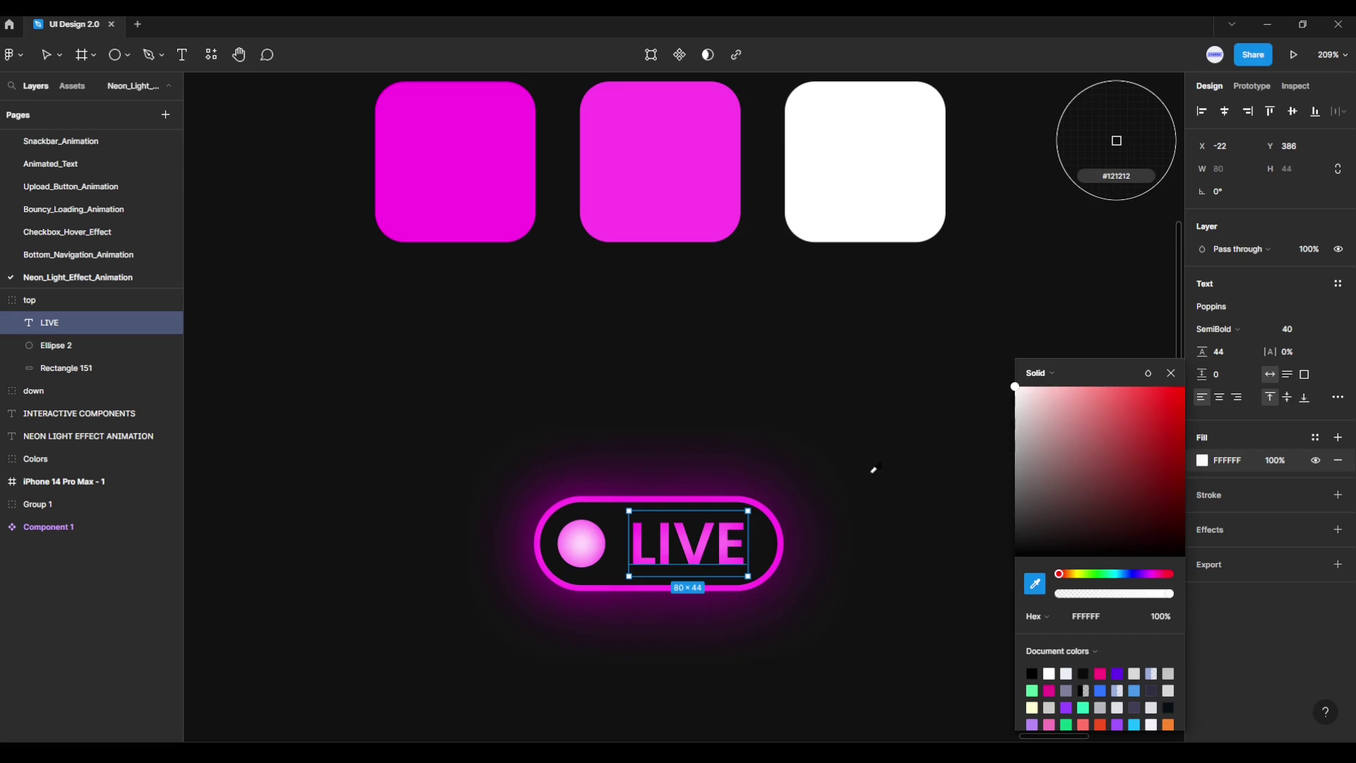
left_click(676, 182)
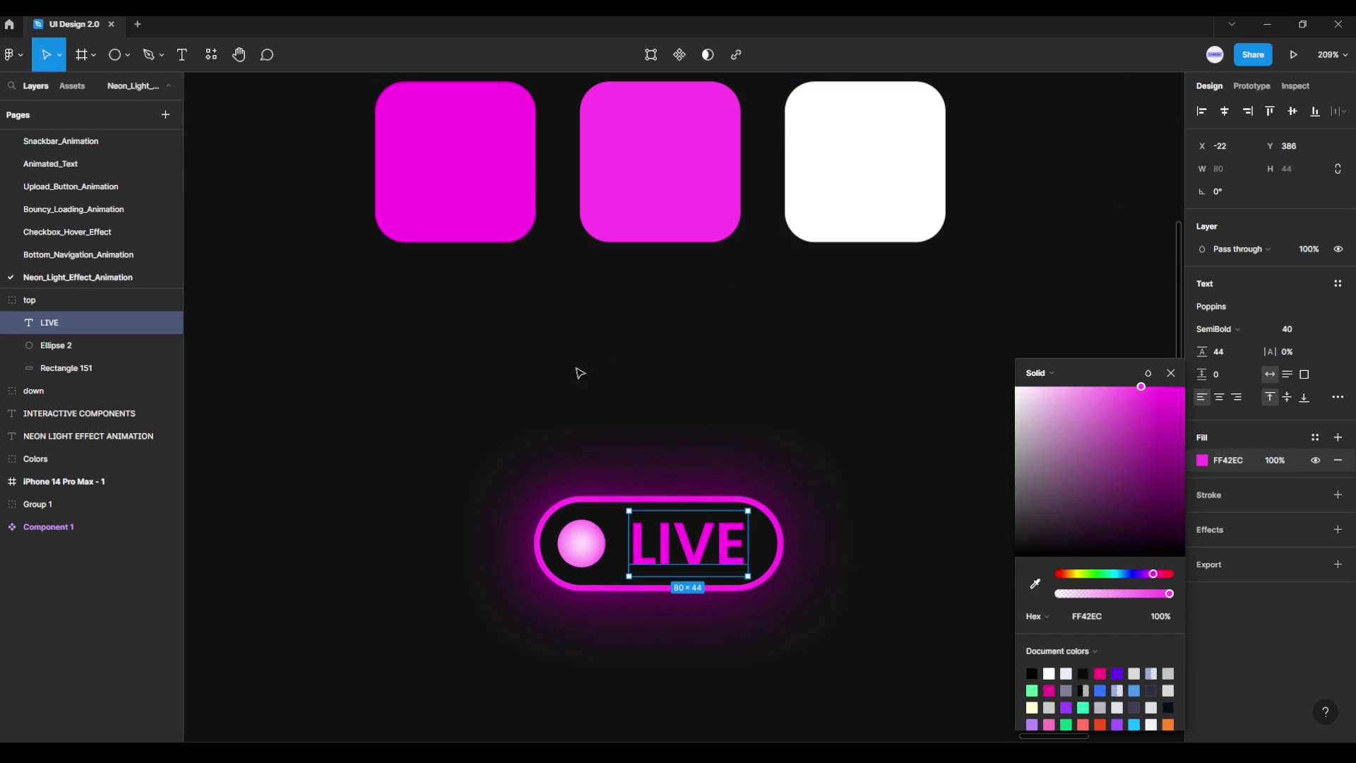
Step: Fill the Ellipse 2 circle with FF42EC sampled from the pink square
left_click(136, 347)
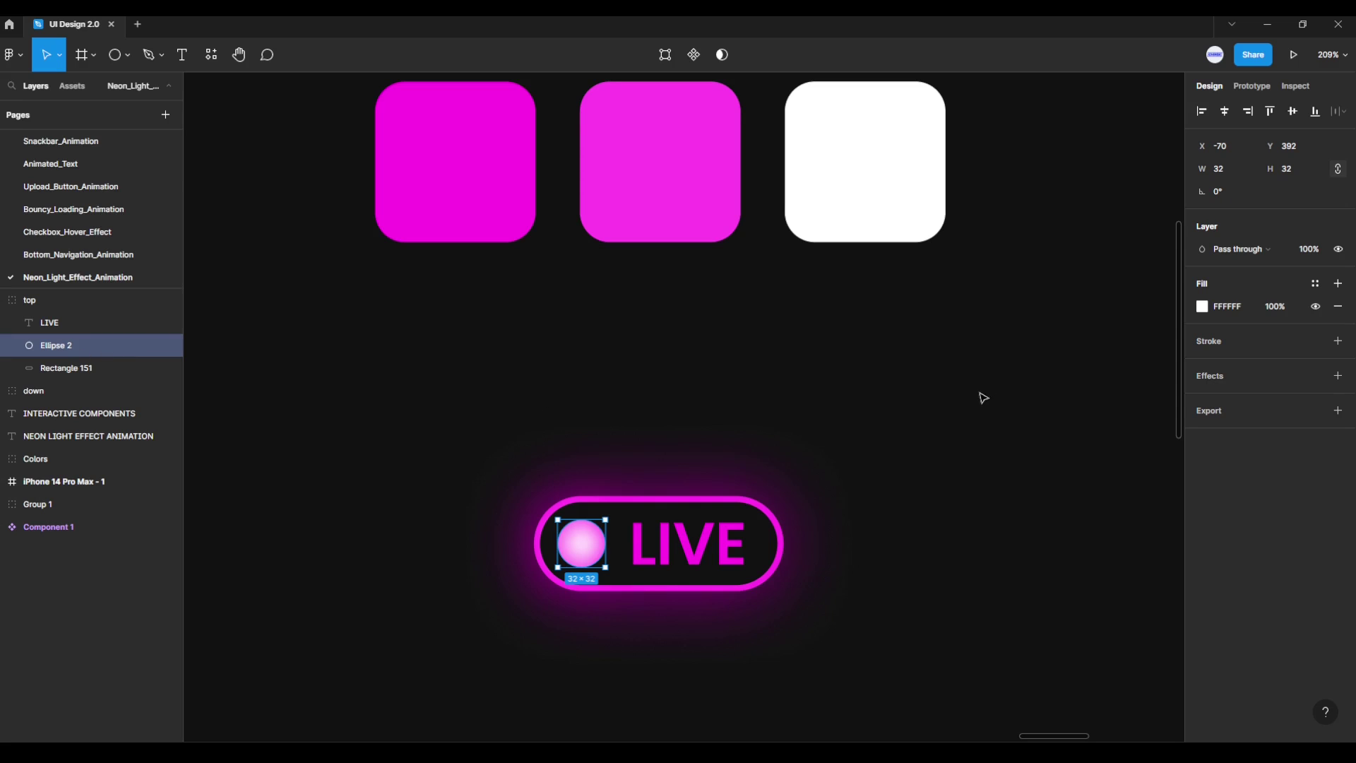
left_click(1203, 306)
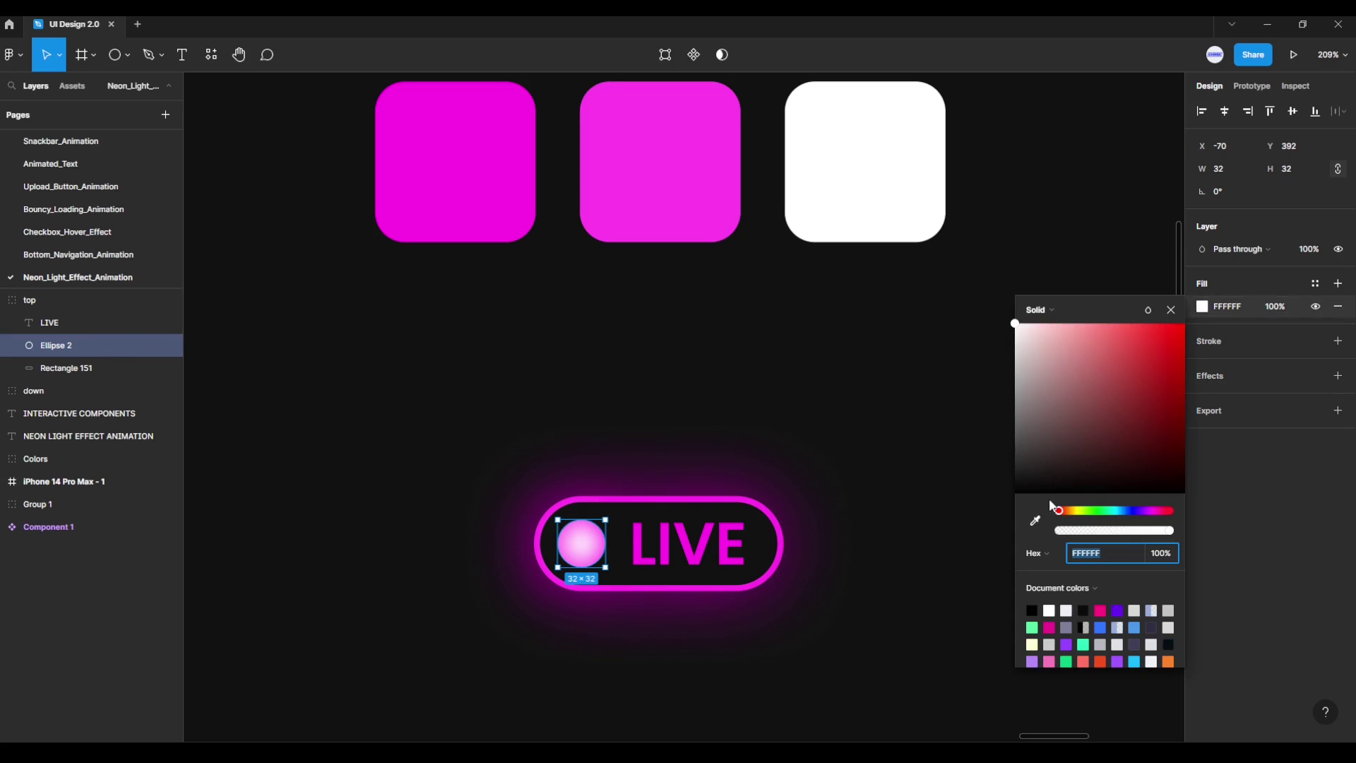
left_click(1032, 520)
left_click(675, 158)
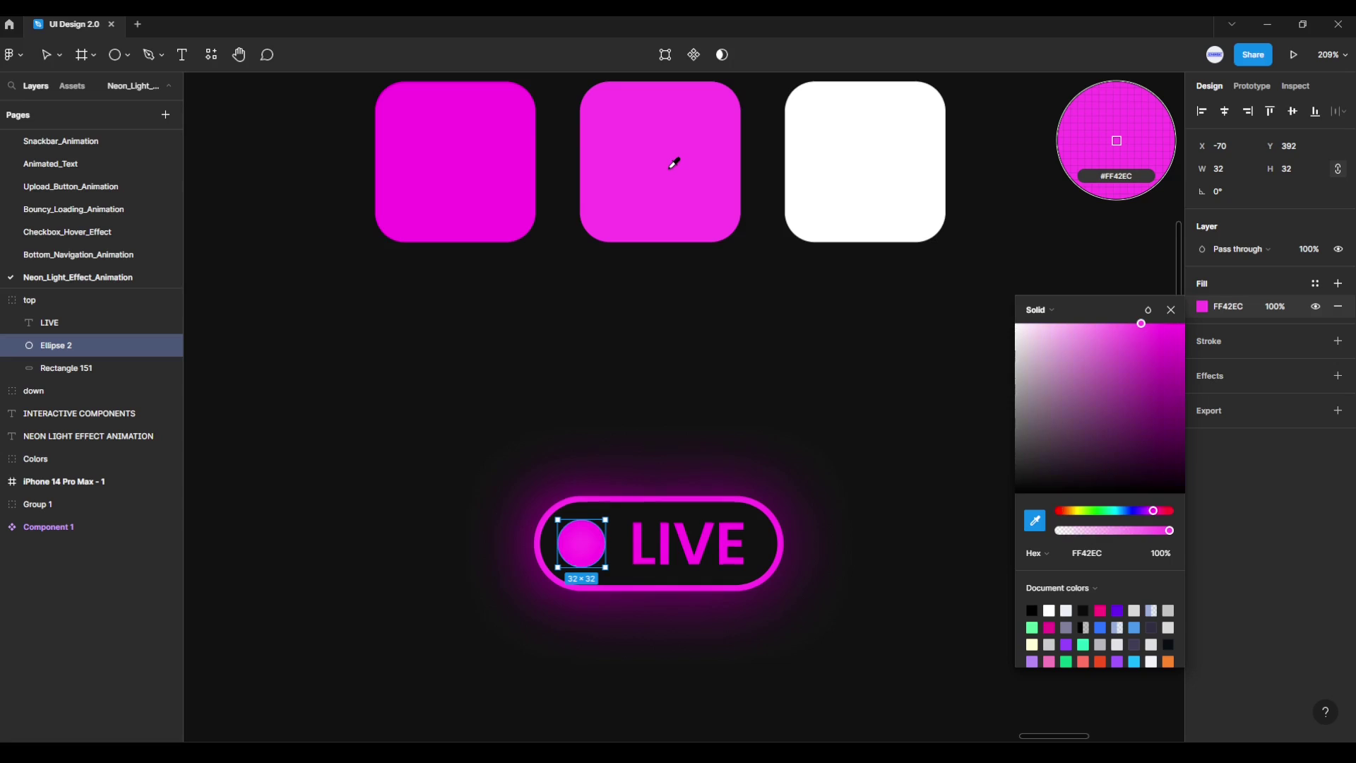
mouse_move(66, 367)
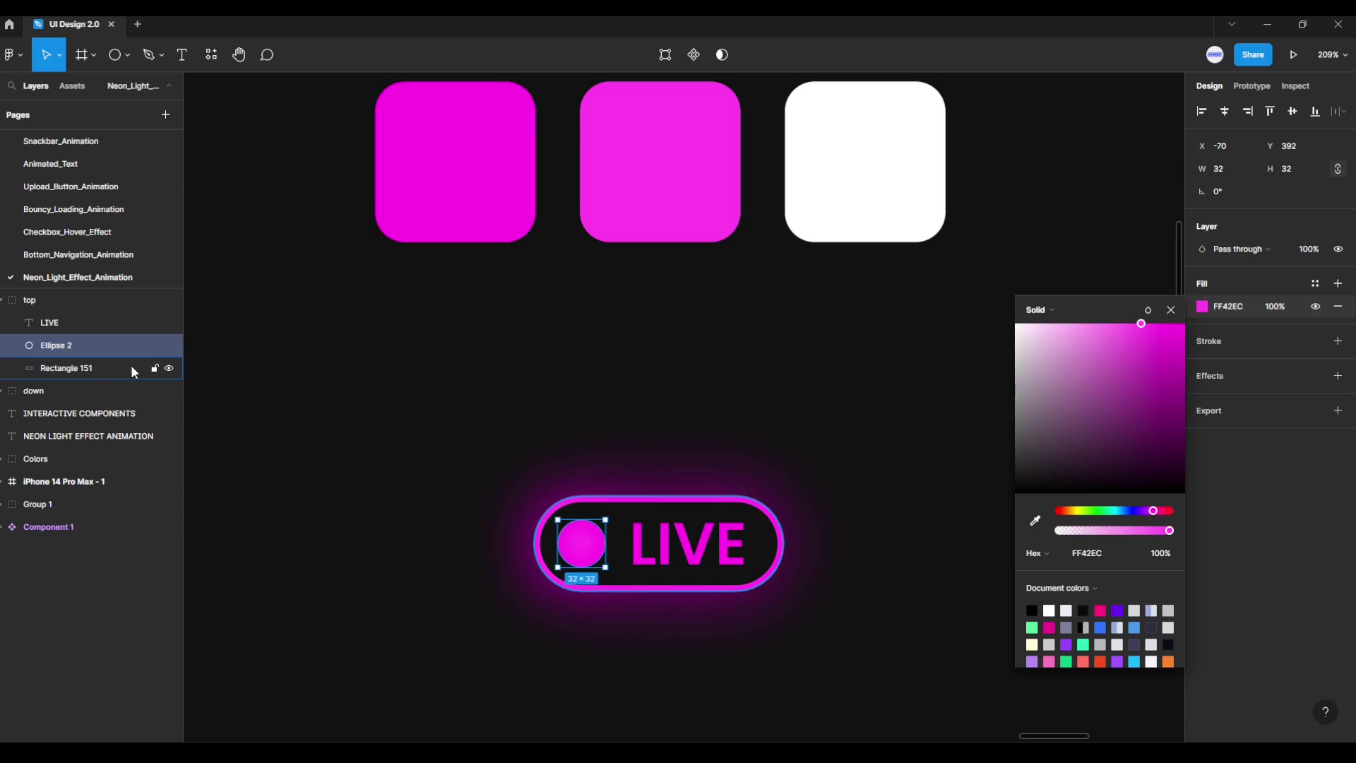
Step: Change the Rectangle 151 outline stroke to FF42EC from the pink square
left_click(113, 372)
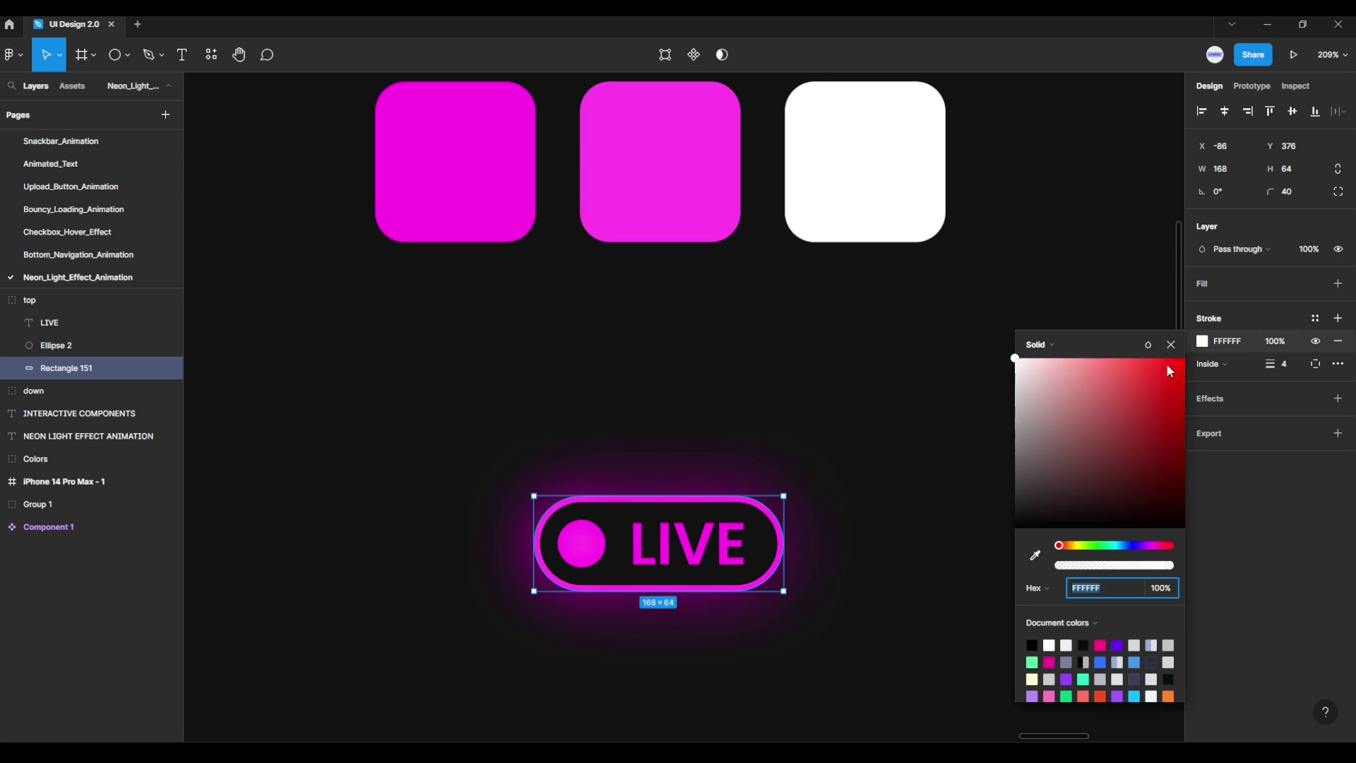
left_click(1202, 342)
left_click(1036, 555)
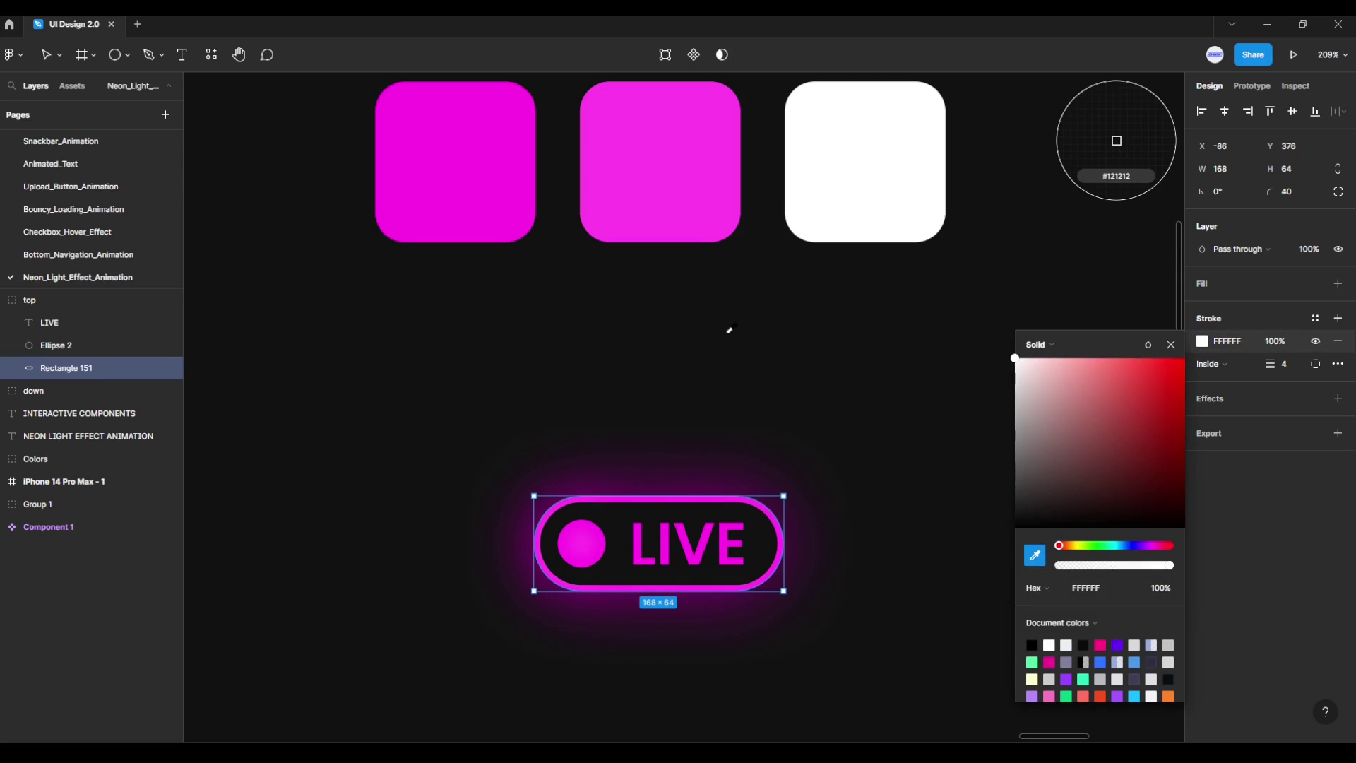
left_click(688, 185)
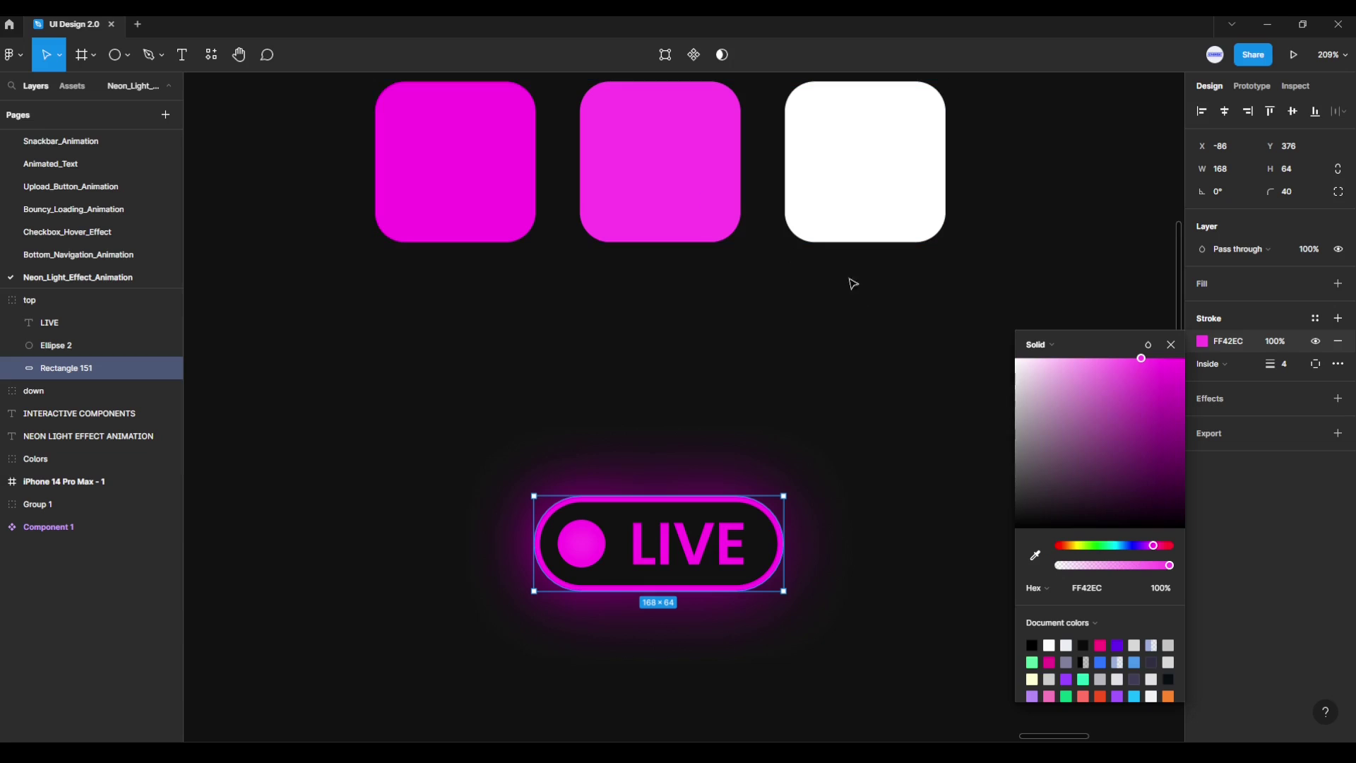
left_click(1171, 345)
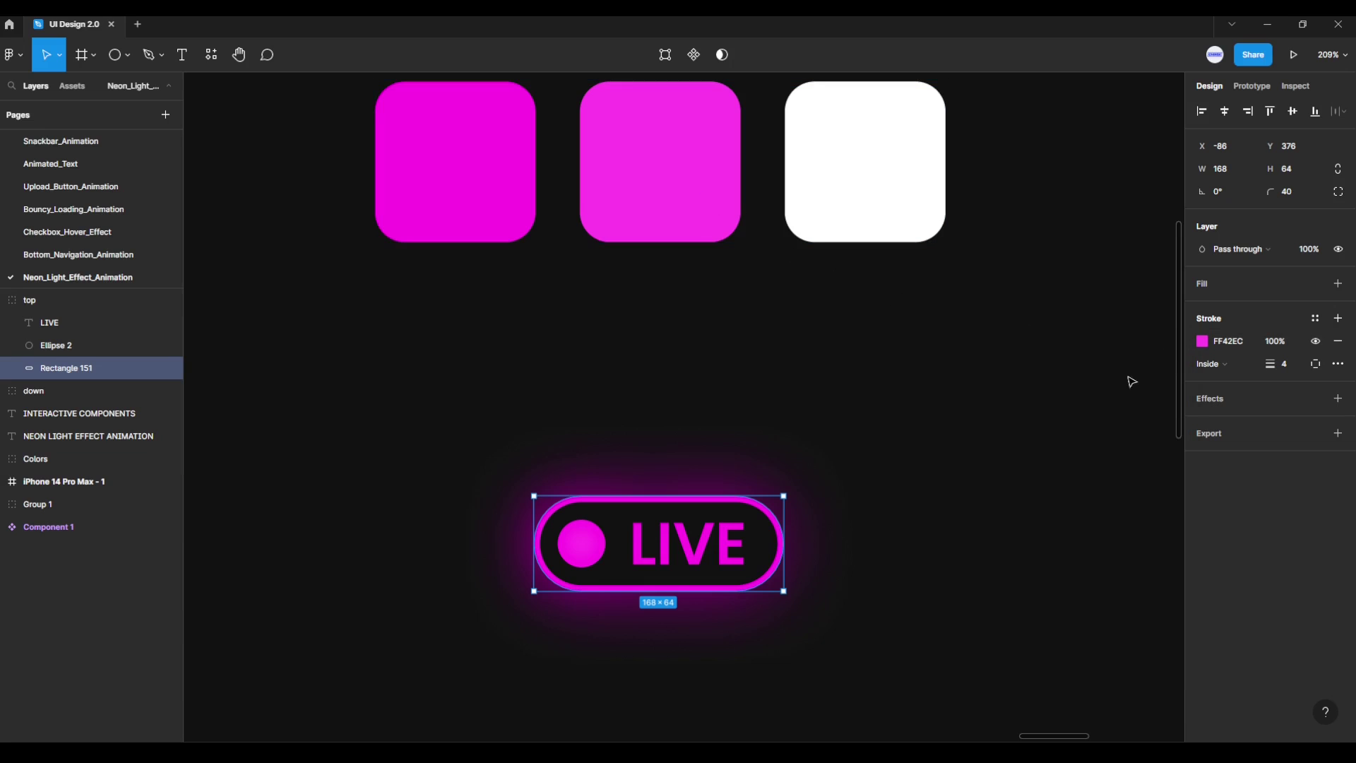
mouse_move(855, 548)
left_mouse_down()
mouse_move(854, 496)
mouse_move(897, 396)
left_mouse_up()
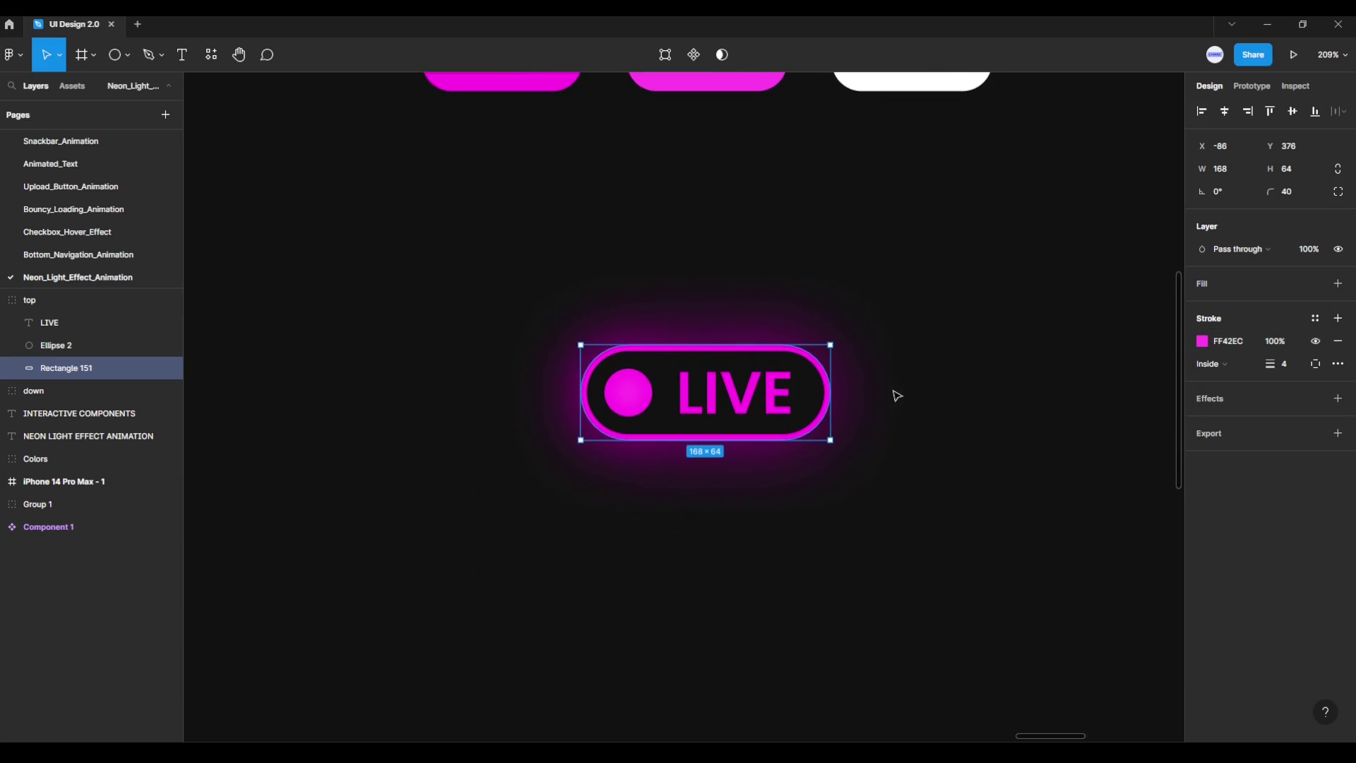
scroll(851, 410, "up", 3)
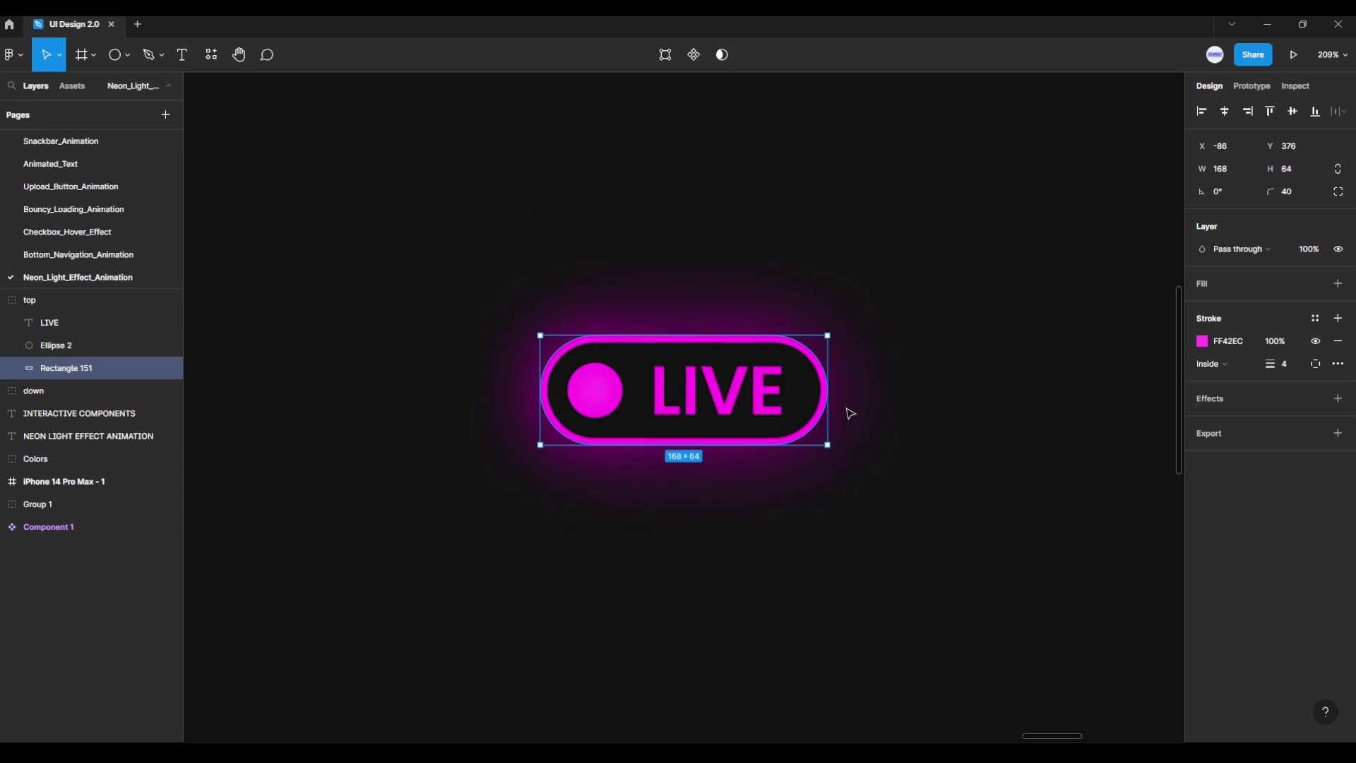
left_click(625, 570)
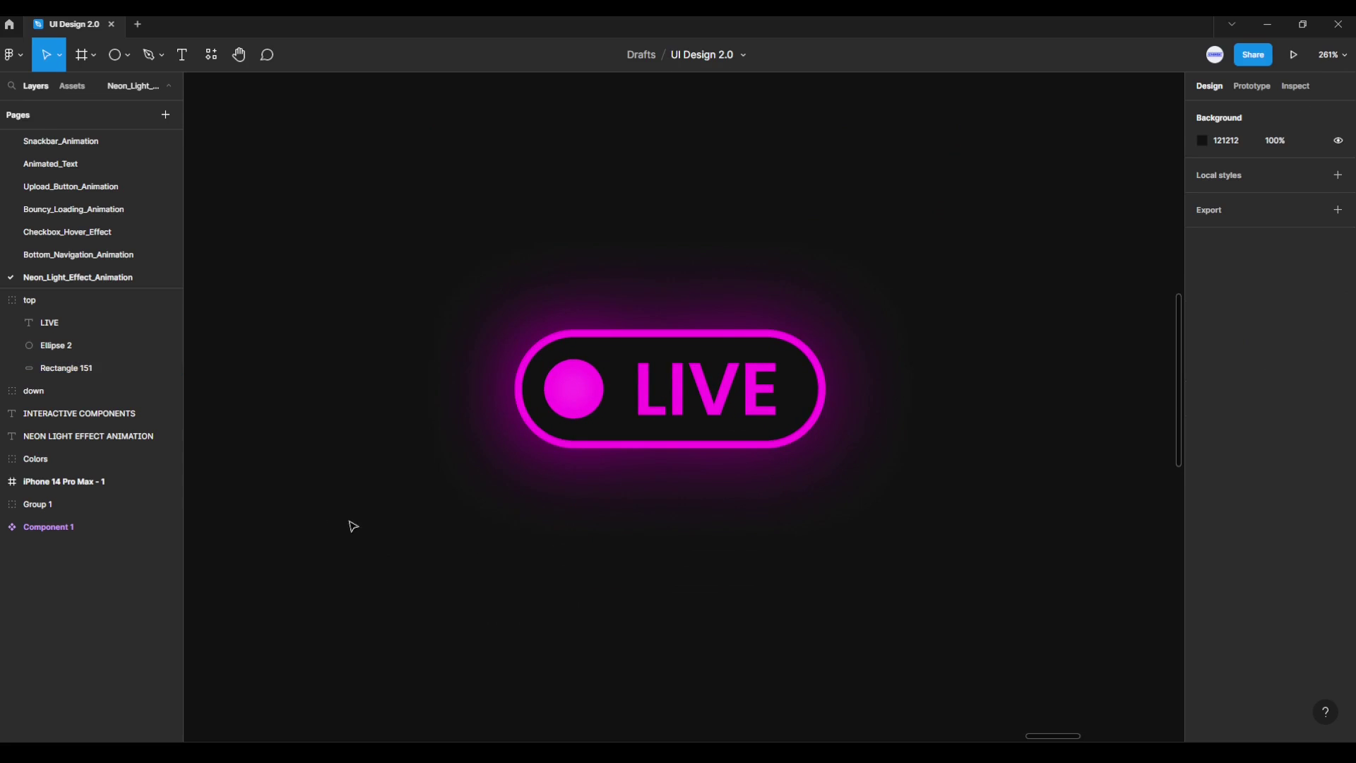
Step: Select the top group and delete its drop and inner shadows
left_click(2, 300)
left_click(35, 299)
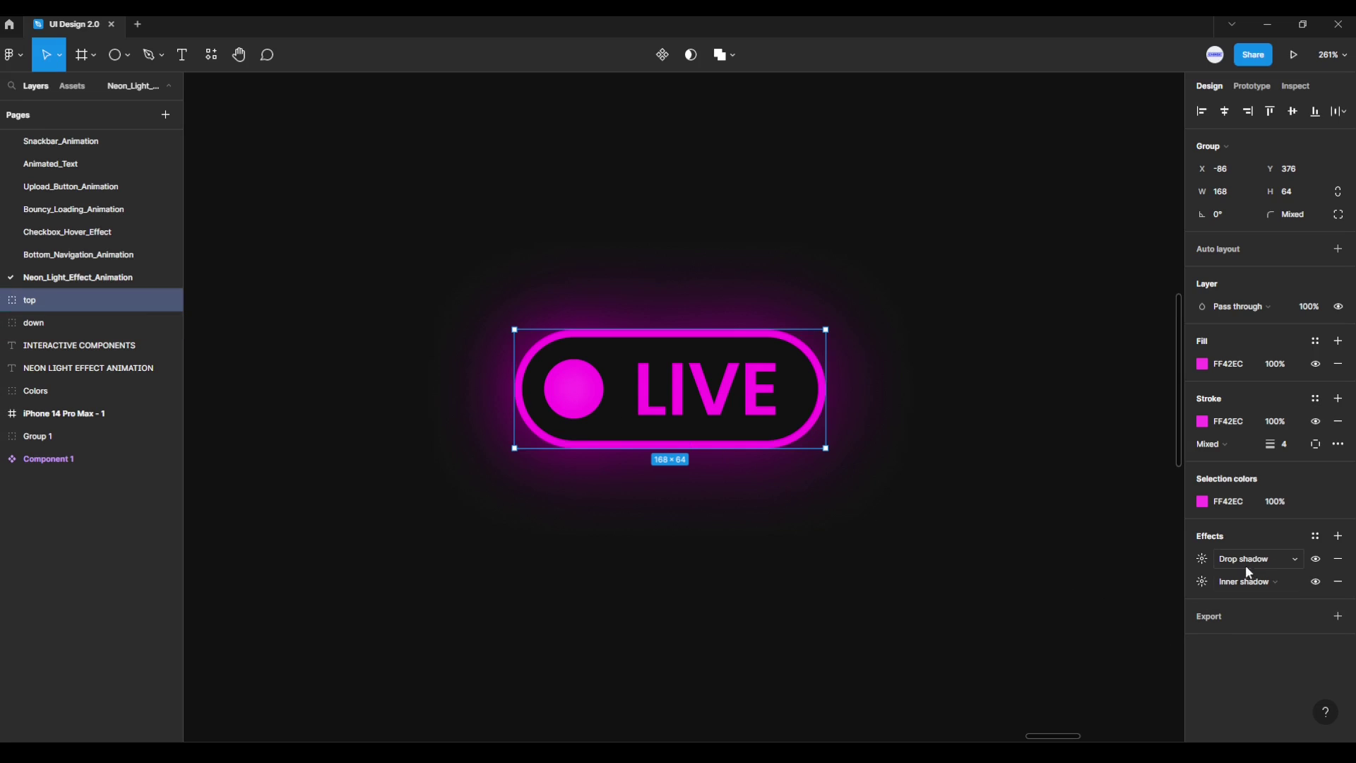
left_click(1340, 559)
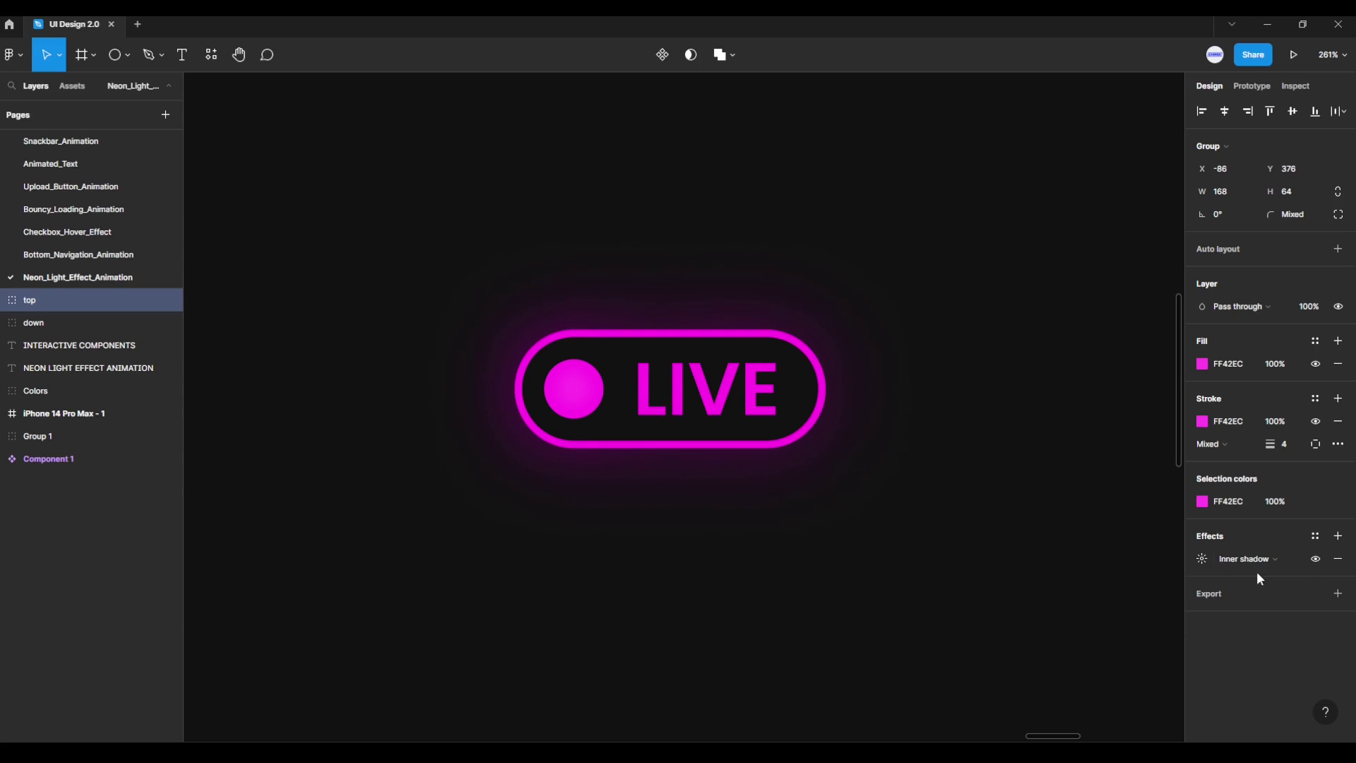
left_click(1338, 559)
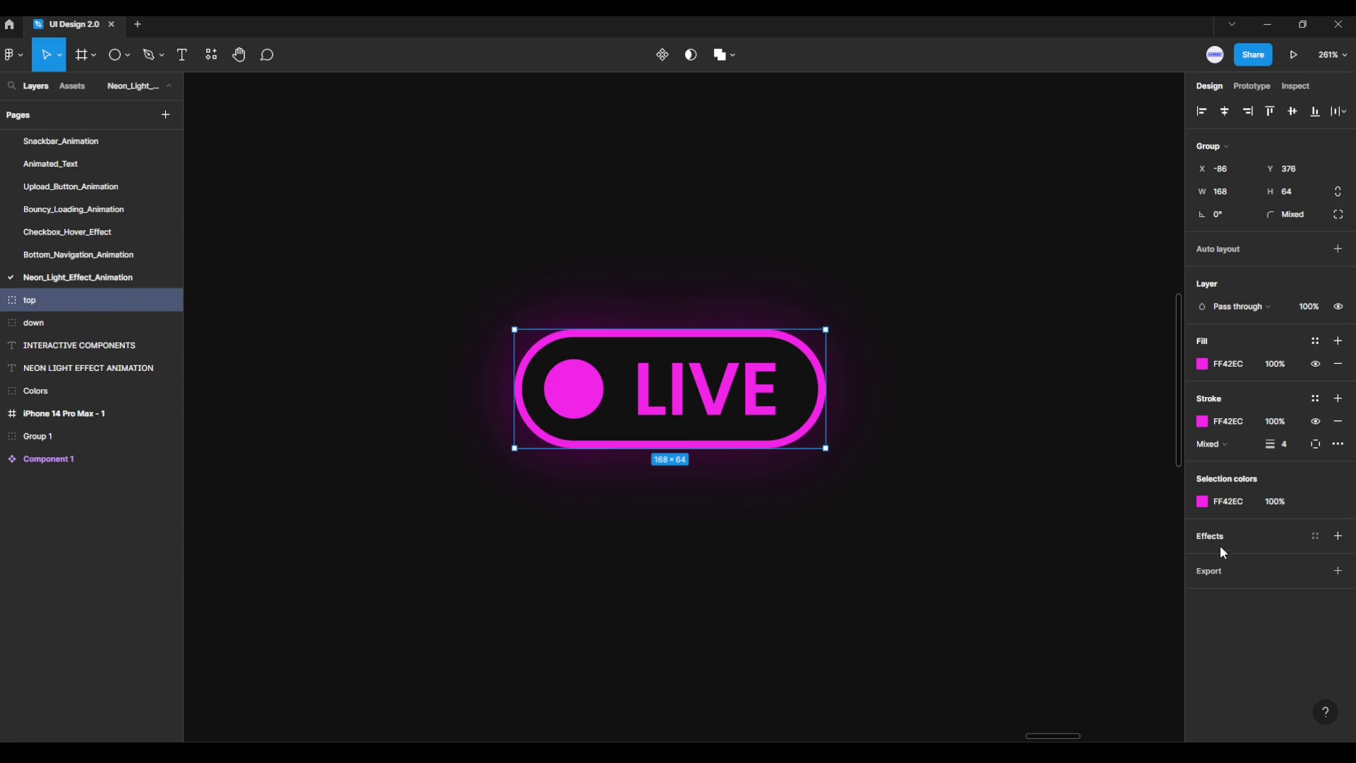
Step: Add a layer blur with radius 8 to the top group
left_click(1337, 536)
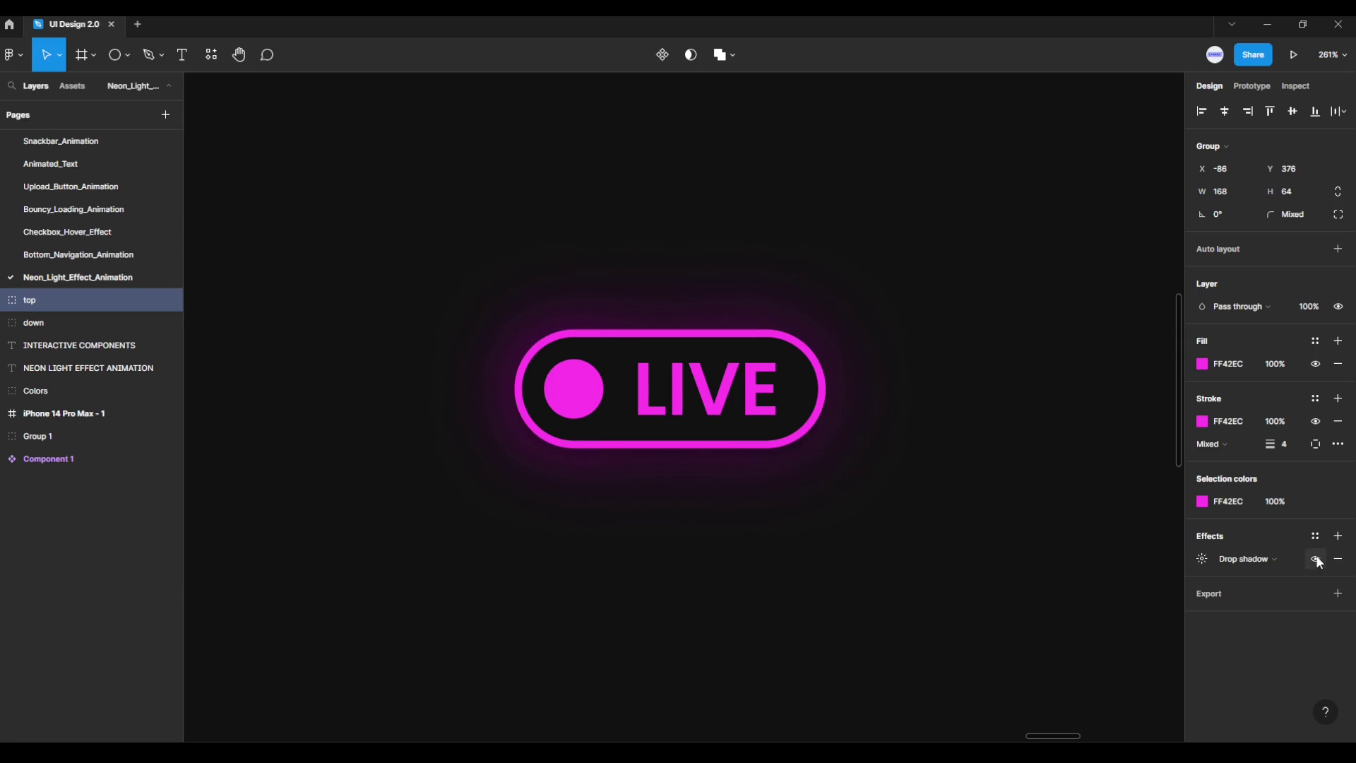
left_click(1246, 565)
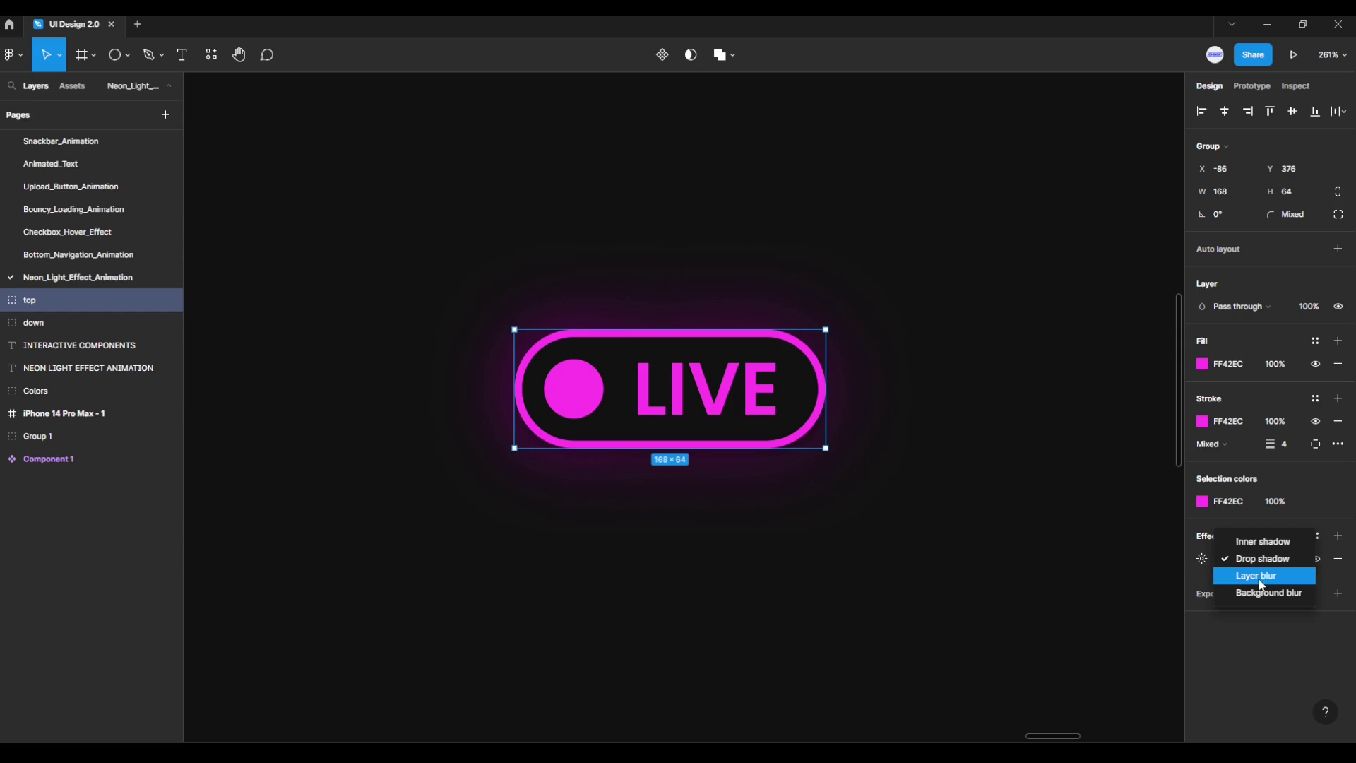
left_click(1259, 581)
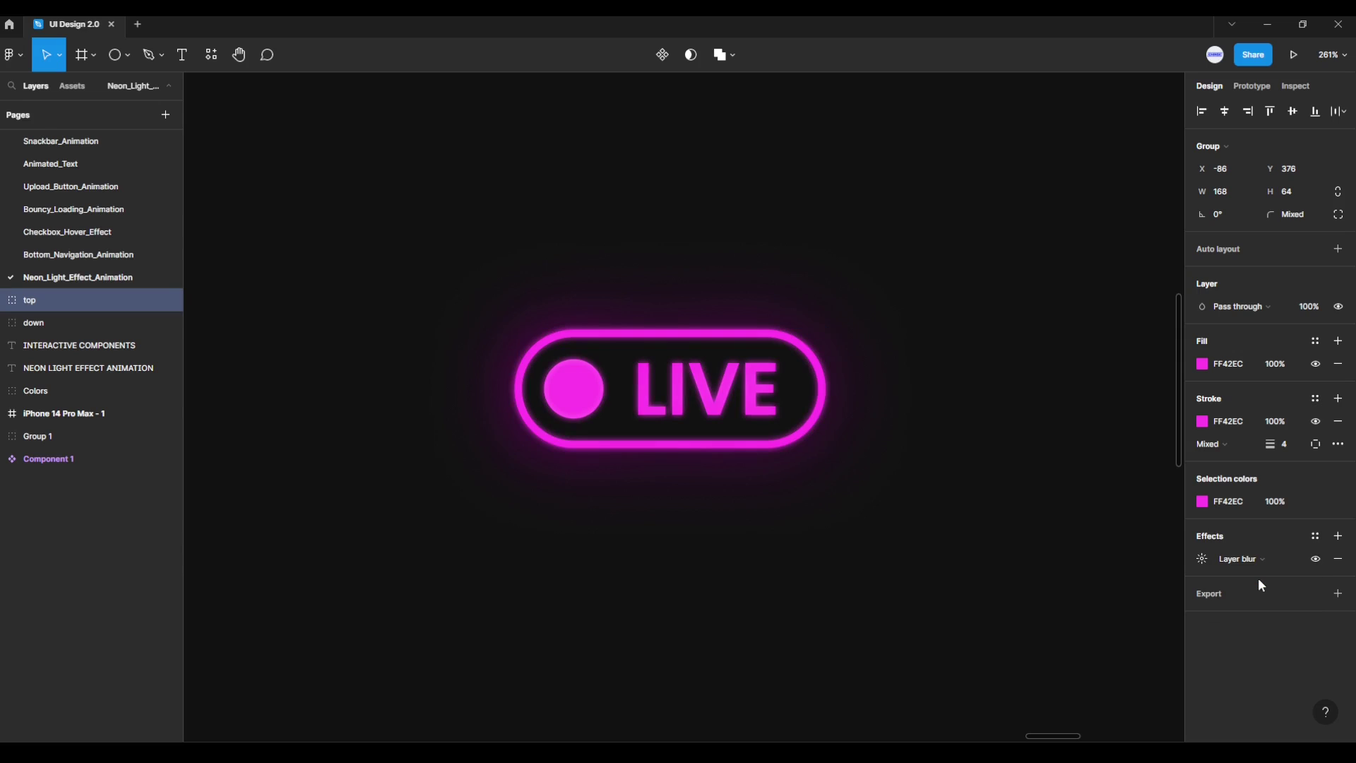
left_click(1203, 561)
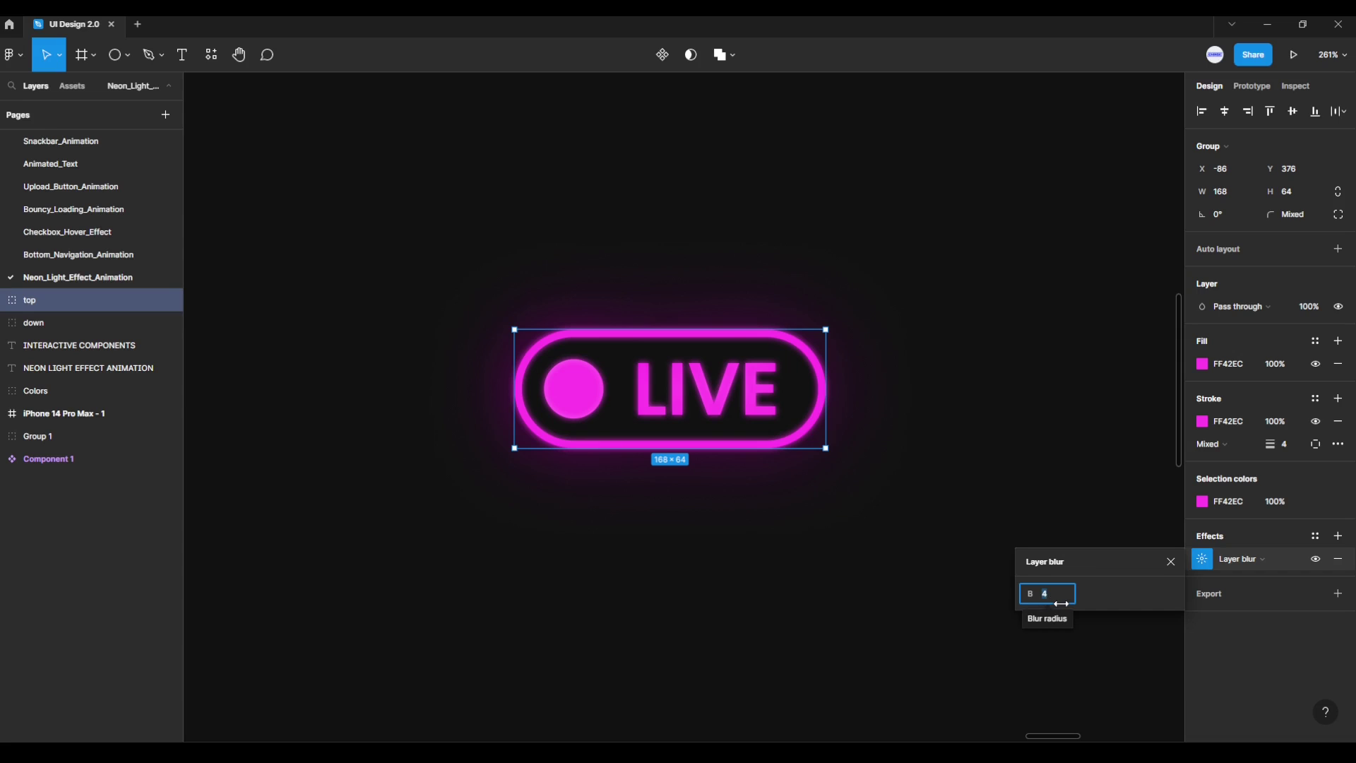
type("8")
key("Return")
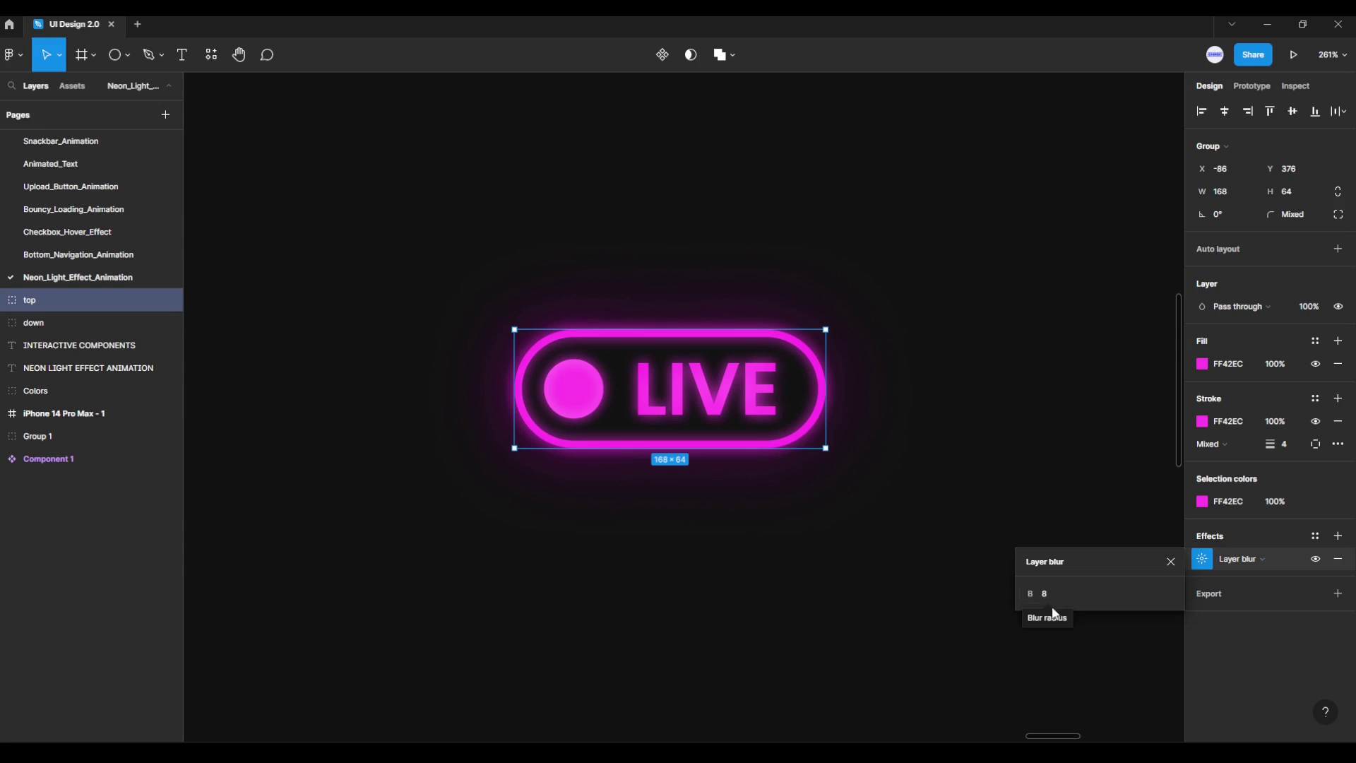
left_click(1171, 563)
key("Escape")
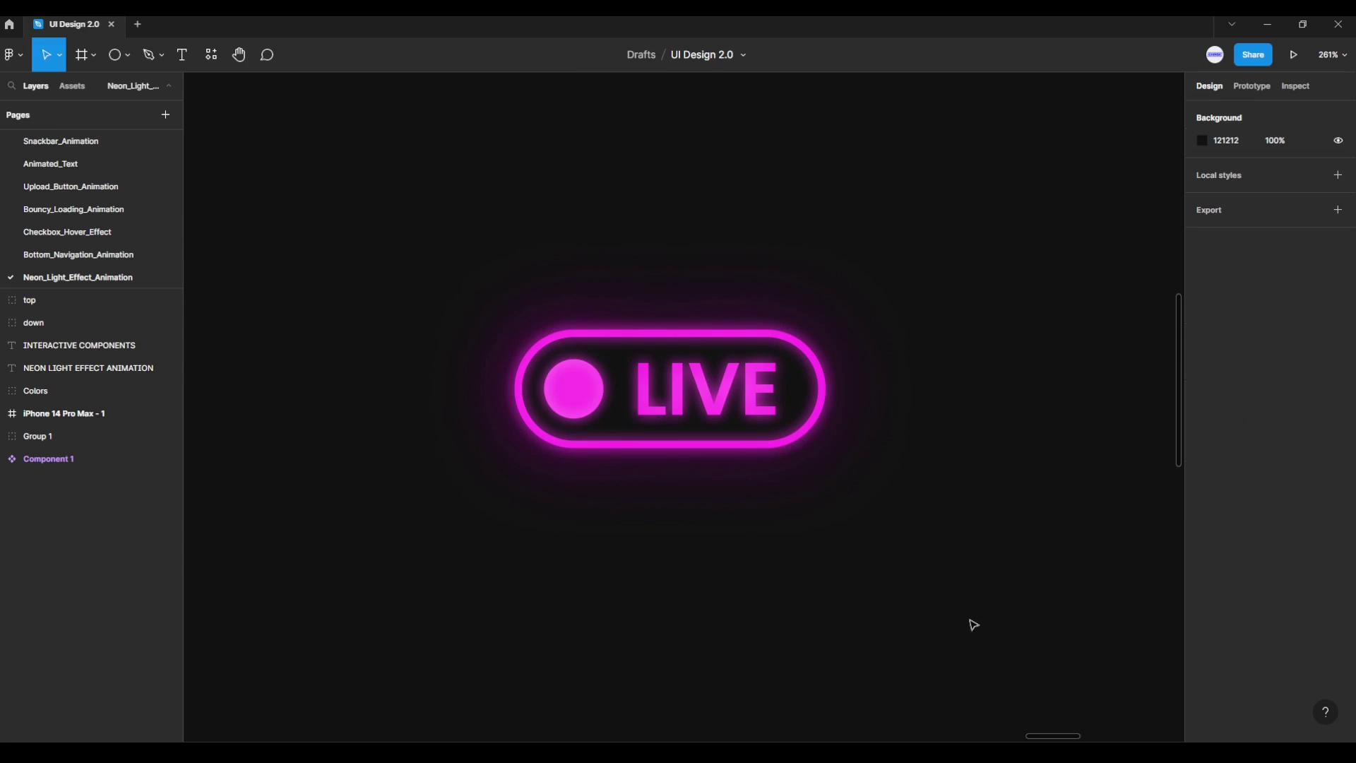
Step: Compare the effects on the LIVE badge's top and down layers
left_click(75, 319)
left_click(48, 298)
left_click(63, 320)
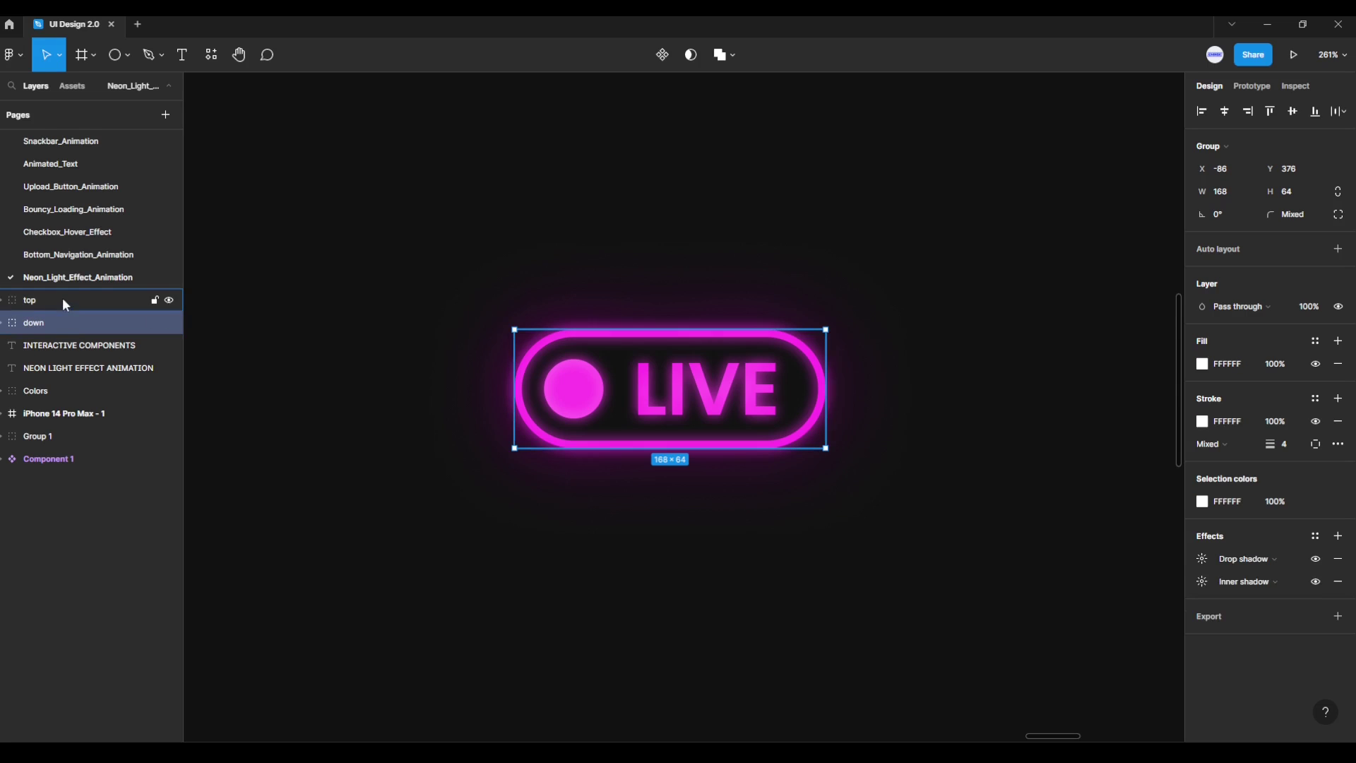
left_click(69, 320)
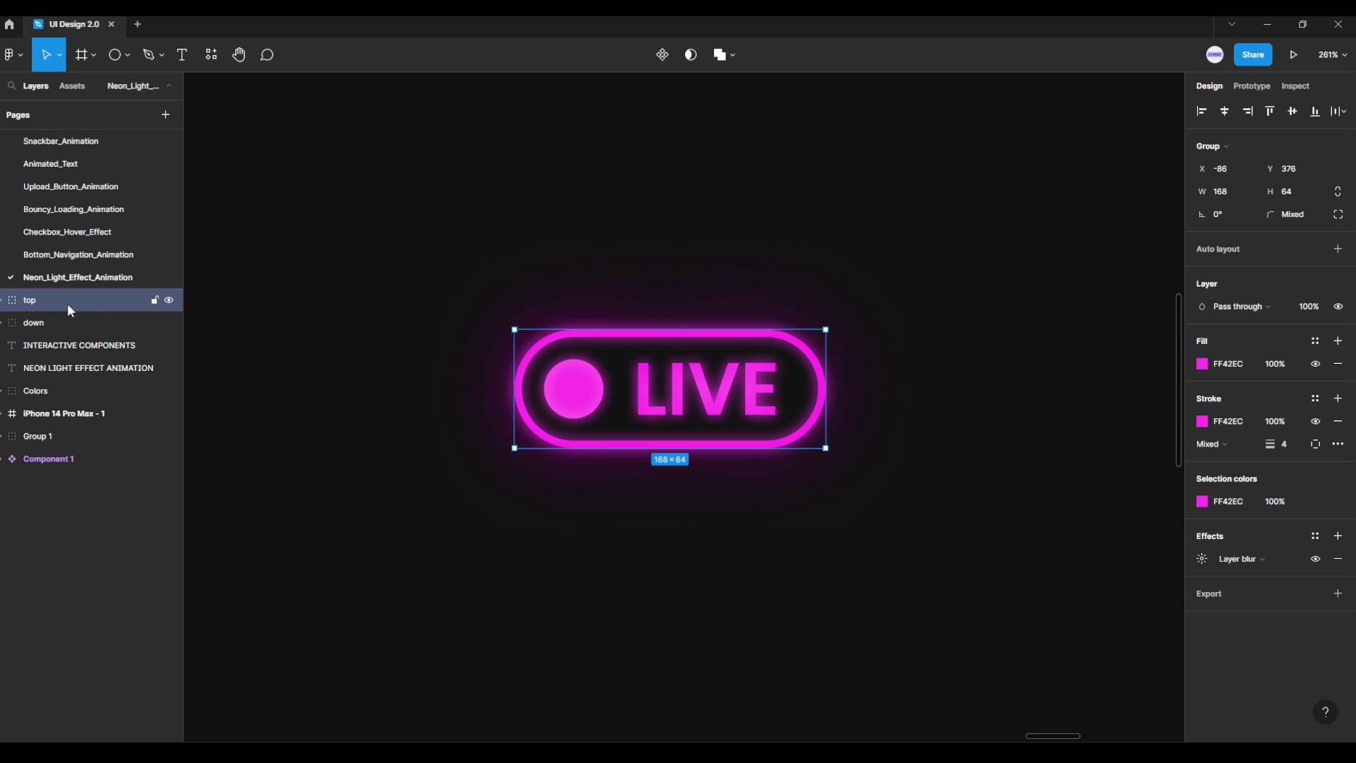
left_click(385, 460)
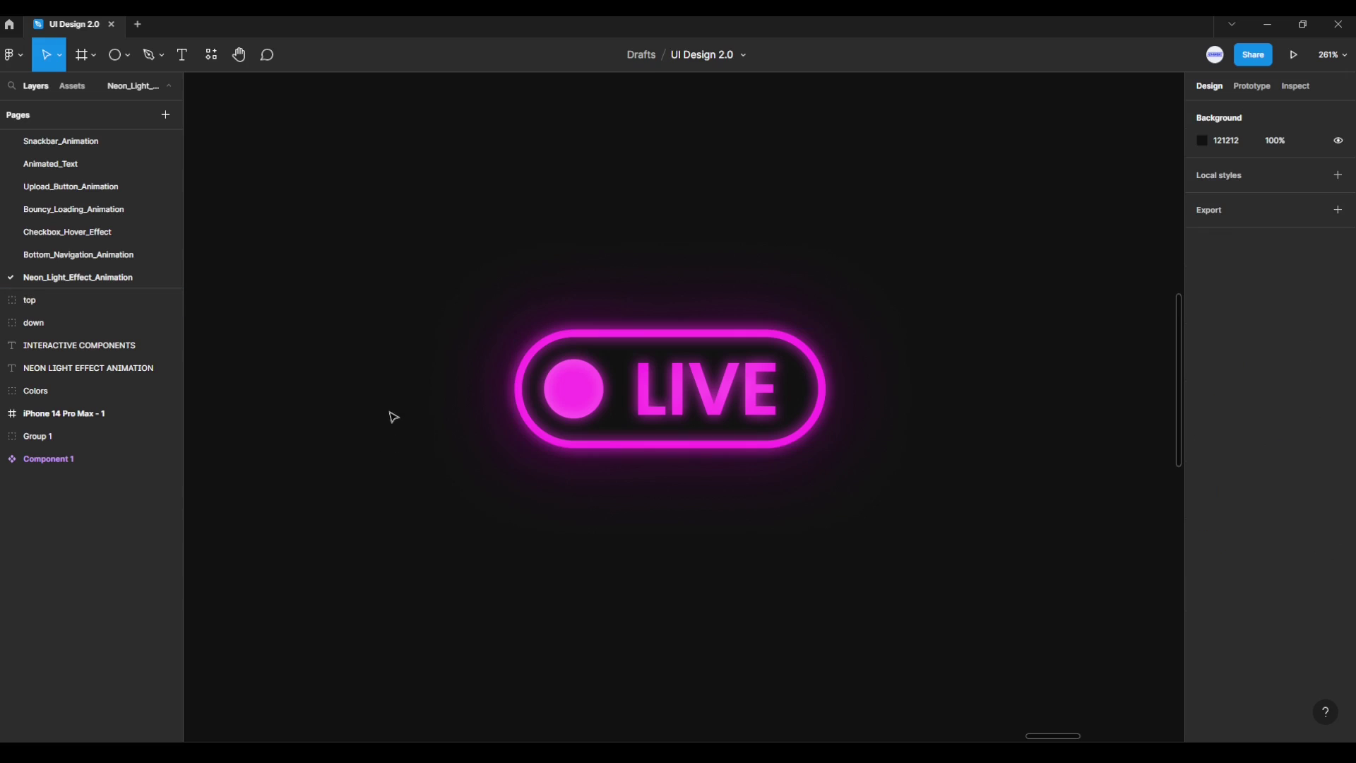
Step: Marquee-select the top and down layers and turn them into Component 2
left_click_drag(377, 244, 1019, 577)
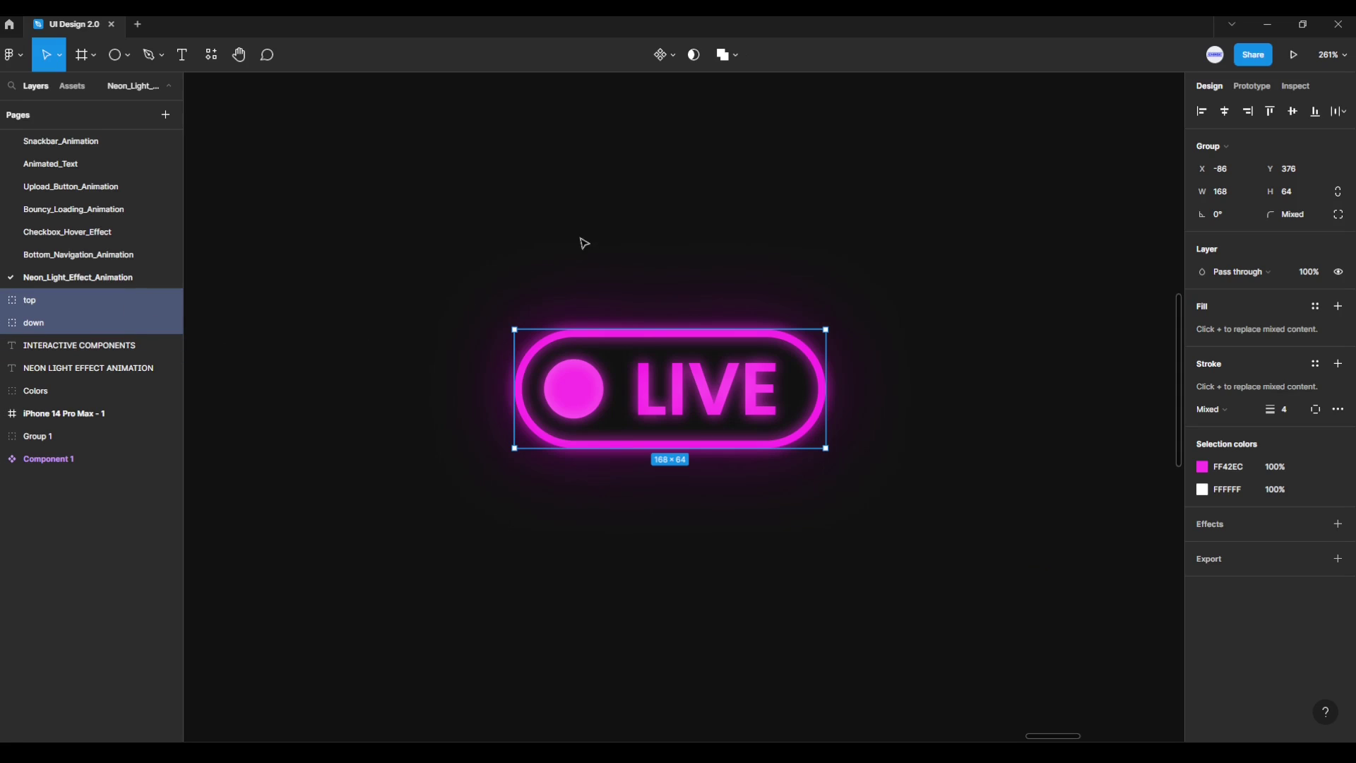
left_click(672, 57)
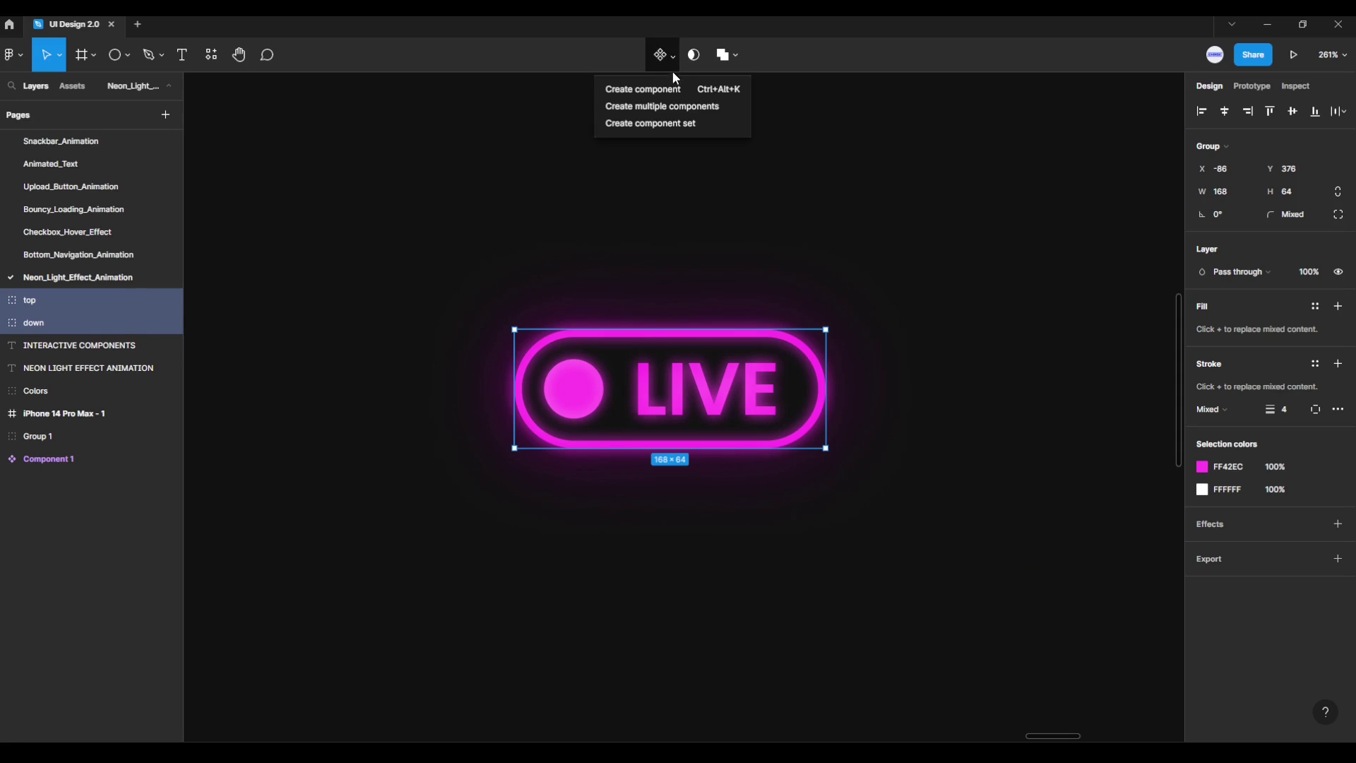
left_click(644, 100)
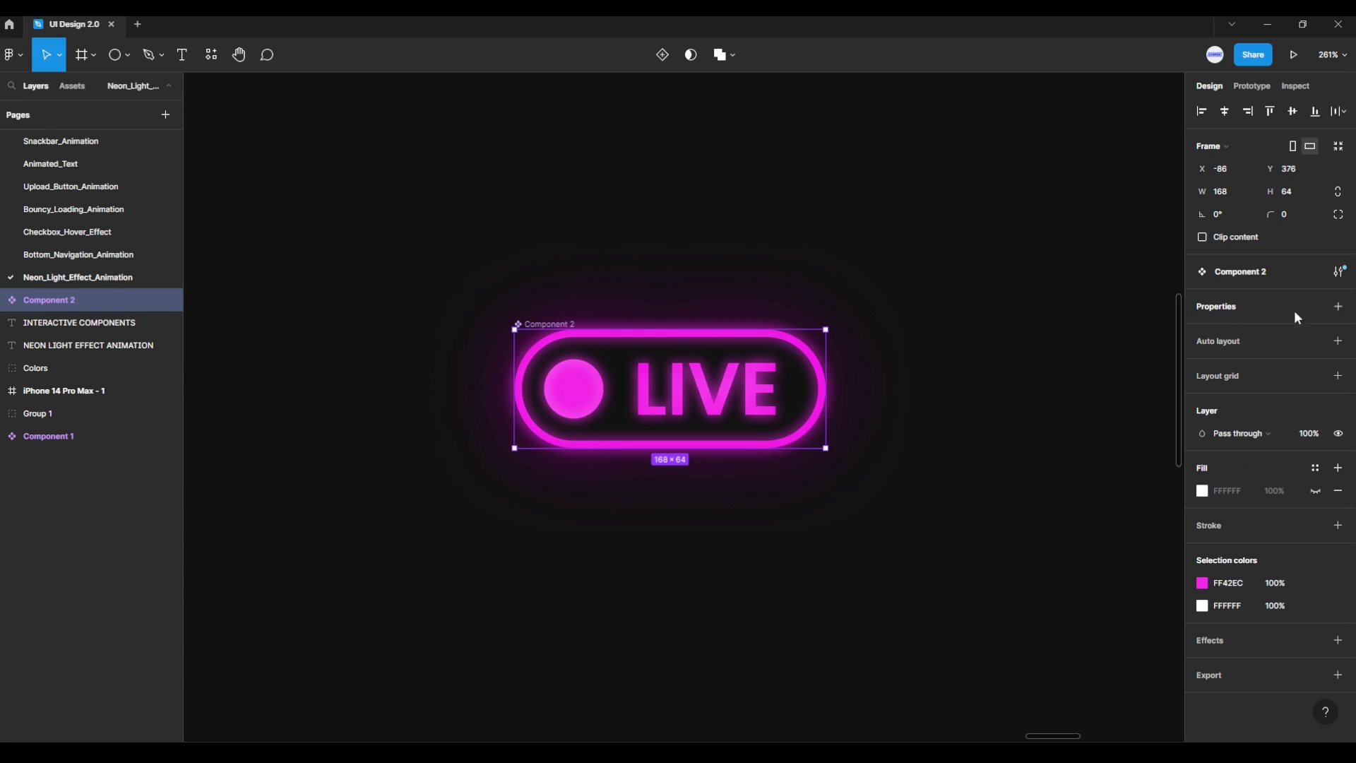
Step: Add a variant property and a second variant, giving Default and Variant2
left_click(1339, 308)
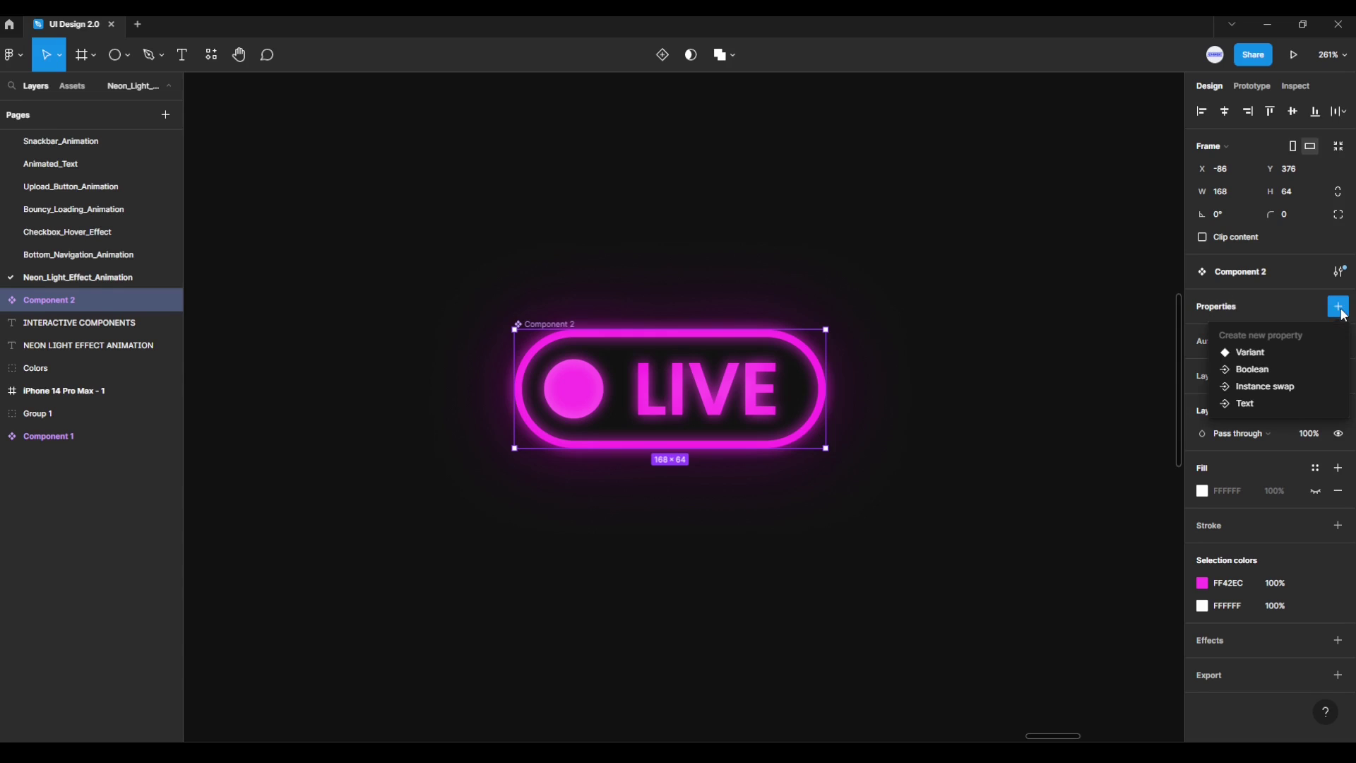
left_click(1258, 359)
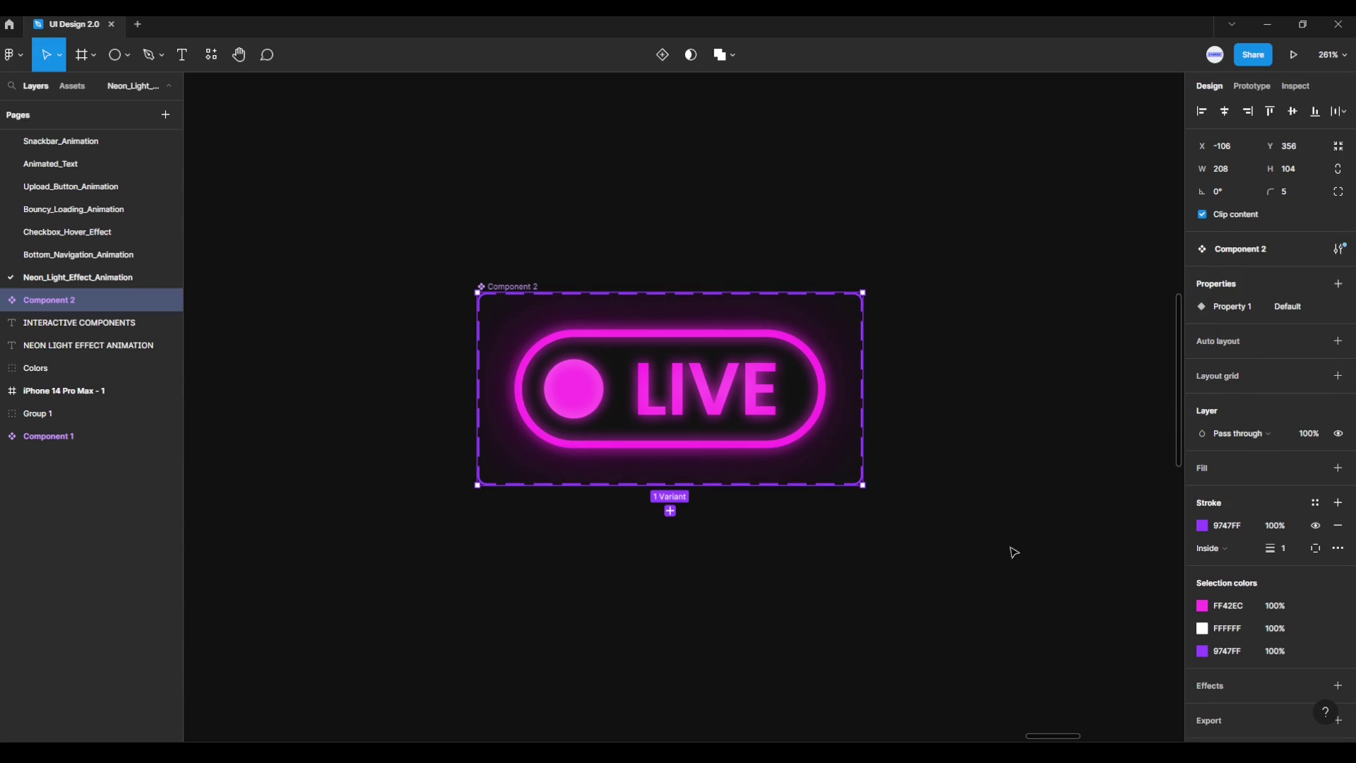
scroll(784, 593, "down", 1)
scroll(791, 551, "down", 1)
scroll(764, 516, "up", 2)
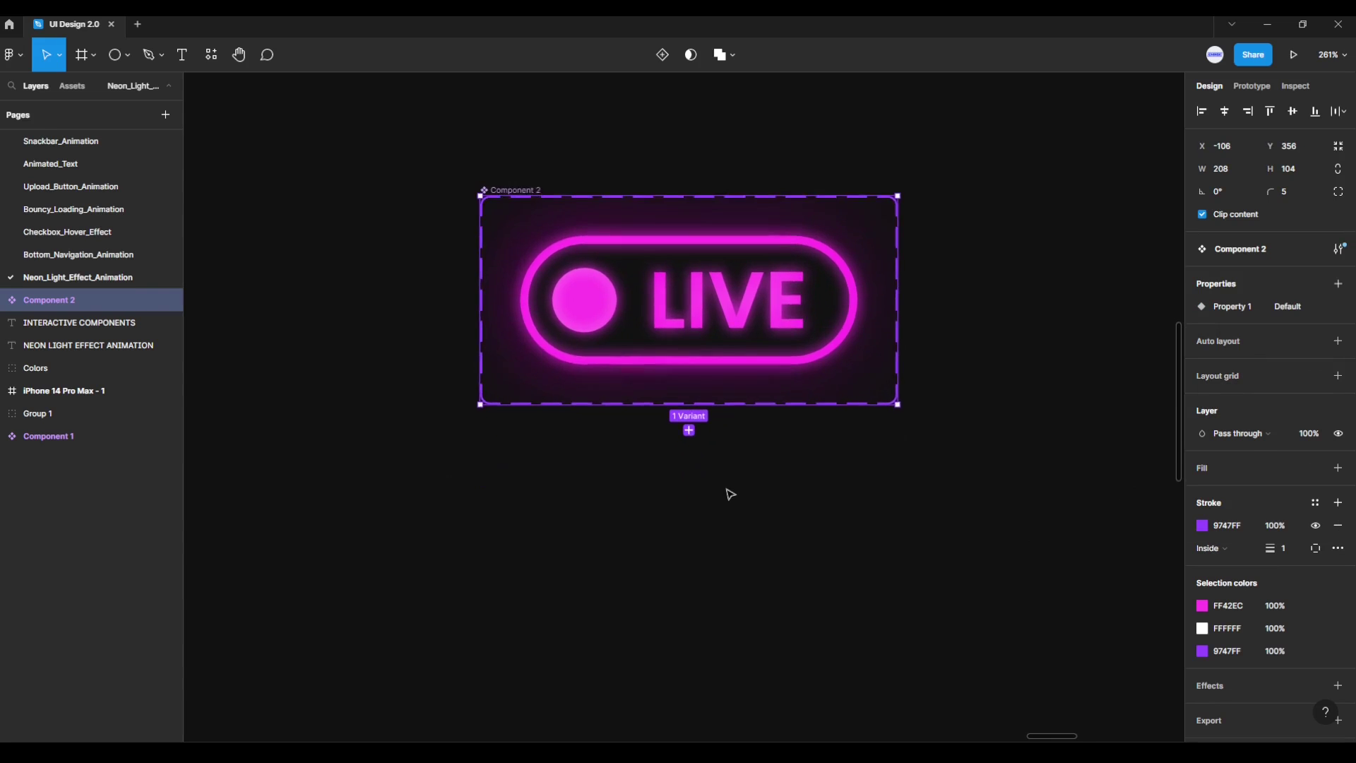
scroll(729, 492, "up", 2)
scroll(726, 502, "up", 1)
scroll(722, 517, "up", 1)
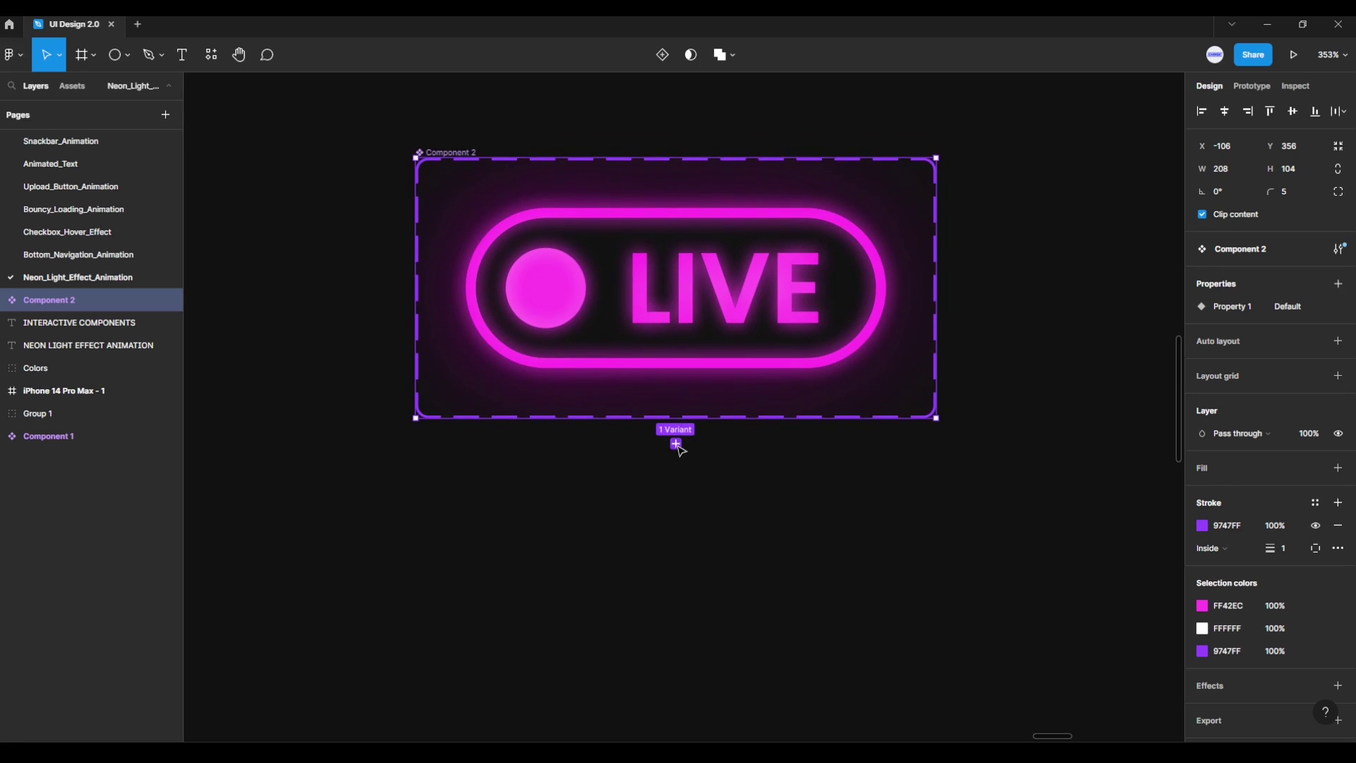
left_click(676, 443)
scroll(356, 568, "up", 1)
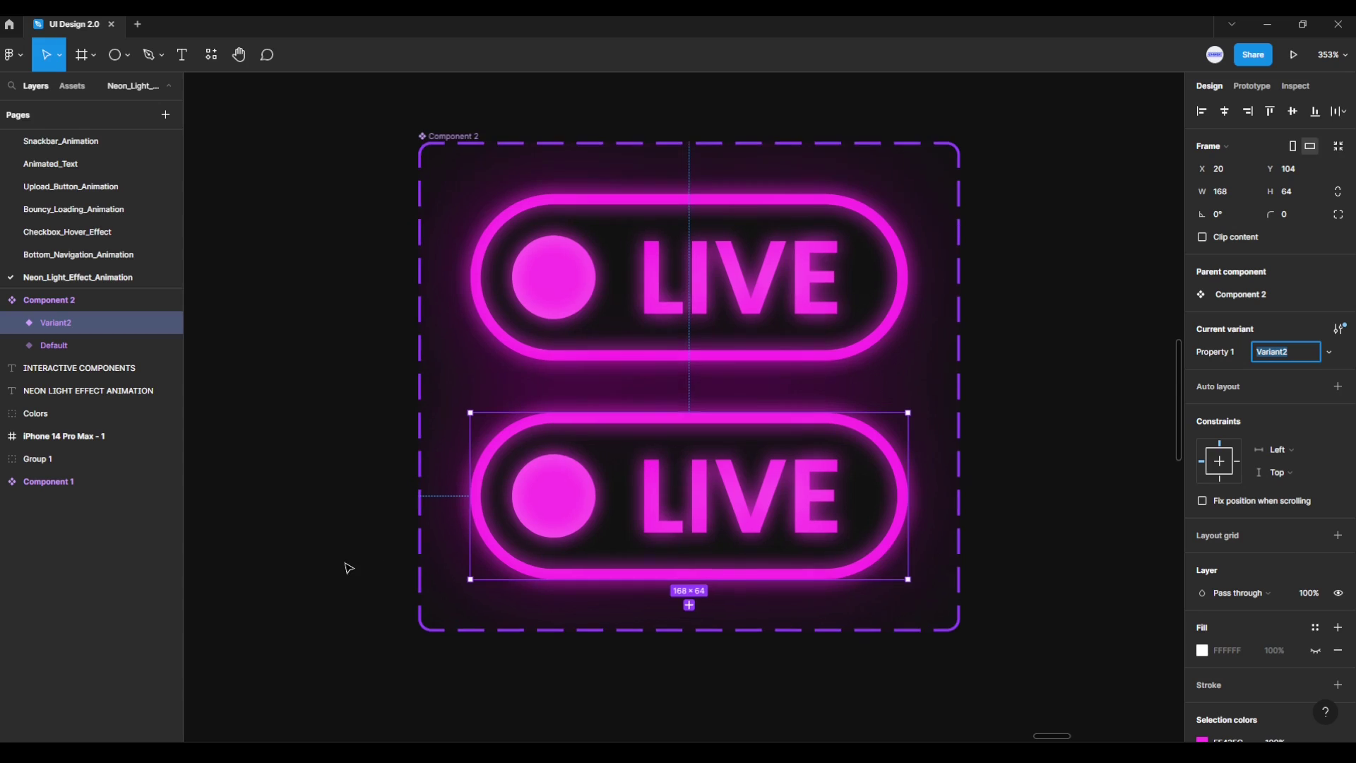
scroll(361, 558, "up", 1)
scroll(357, 550, "up", 1)
scroll(353, 550, "up", 1)
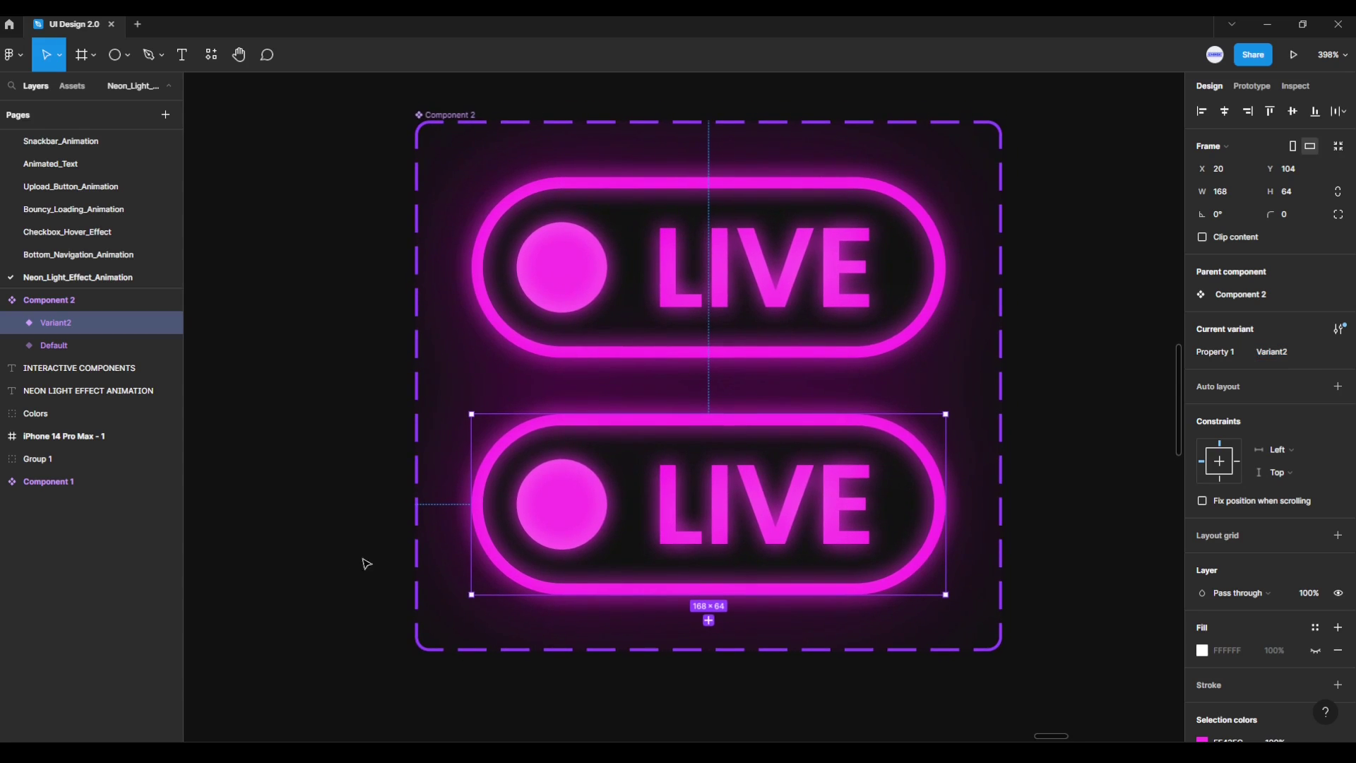
Step: Select Variant2's down layer and set its drop shadow blur to 25
left_click(76, 345)
left_click(80, 324)
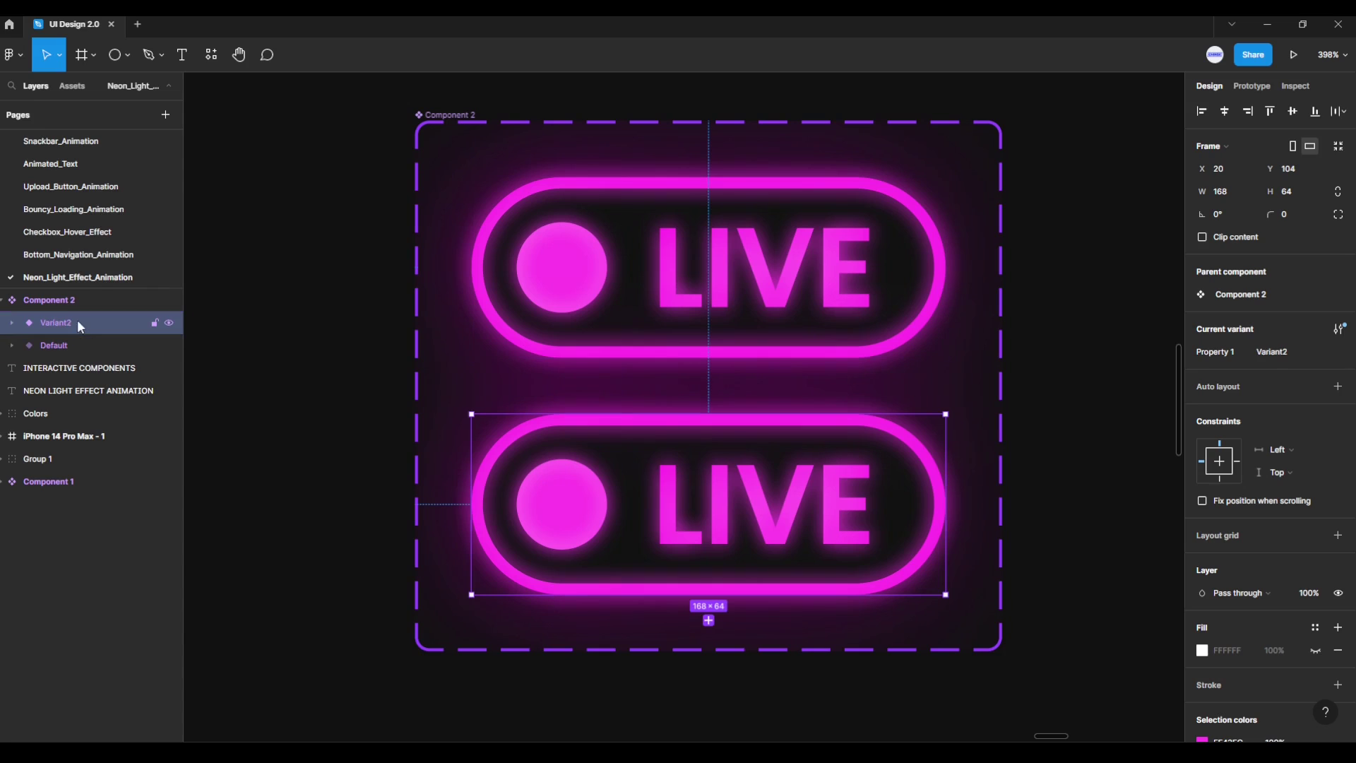
left_click(14, 324)
left_click(76, 368)
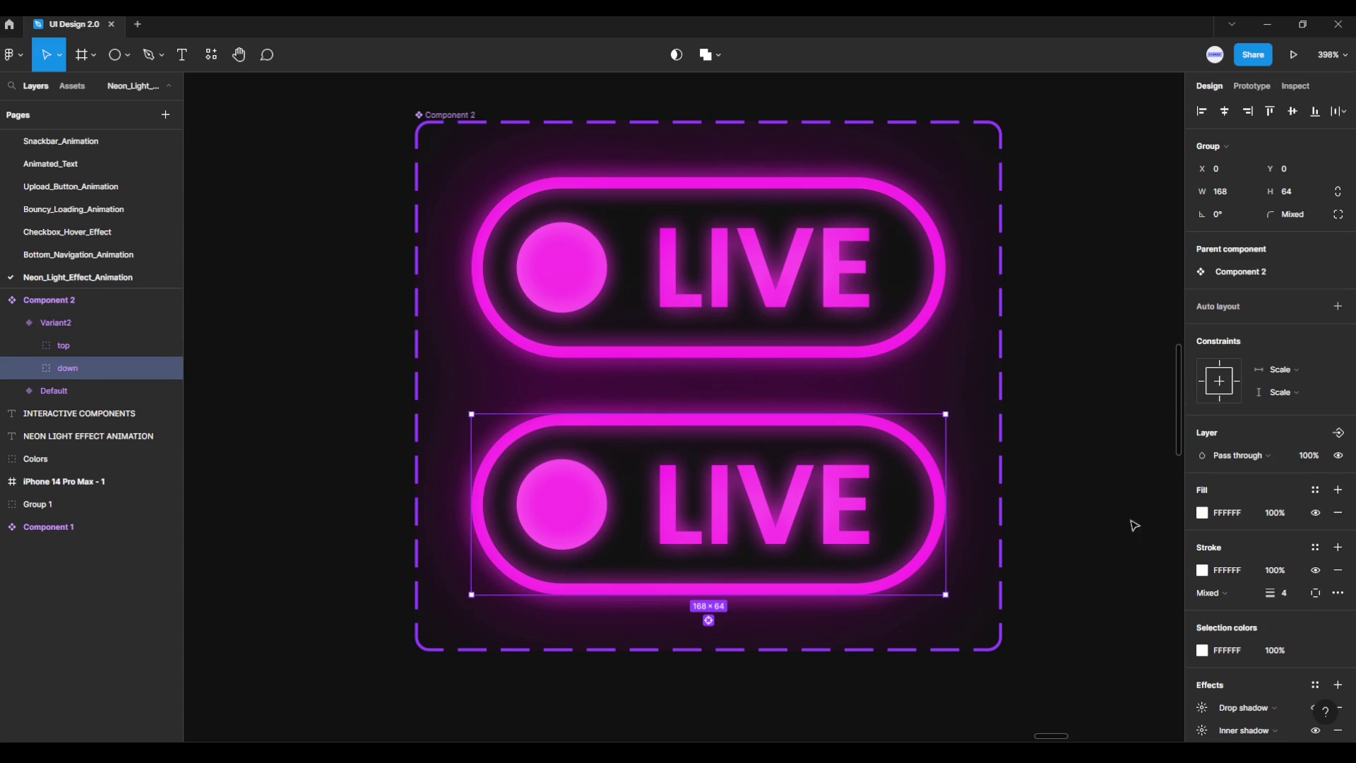
scroll(1265, 615, "down", 1)
scroll(1268, 626, "down", 2)
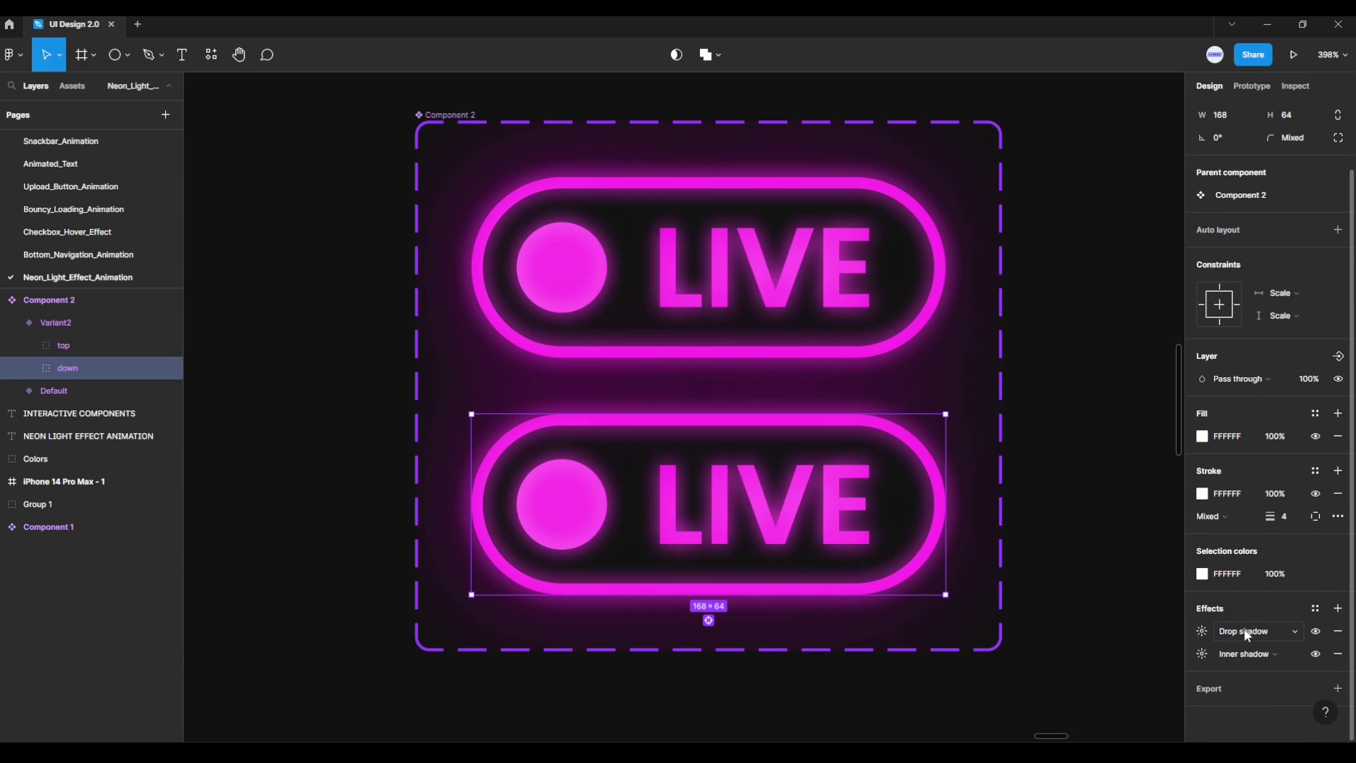
left_click(1205, 632)
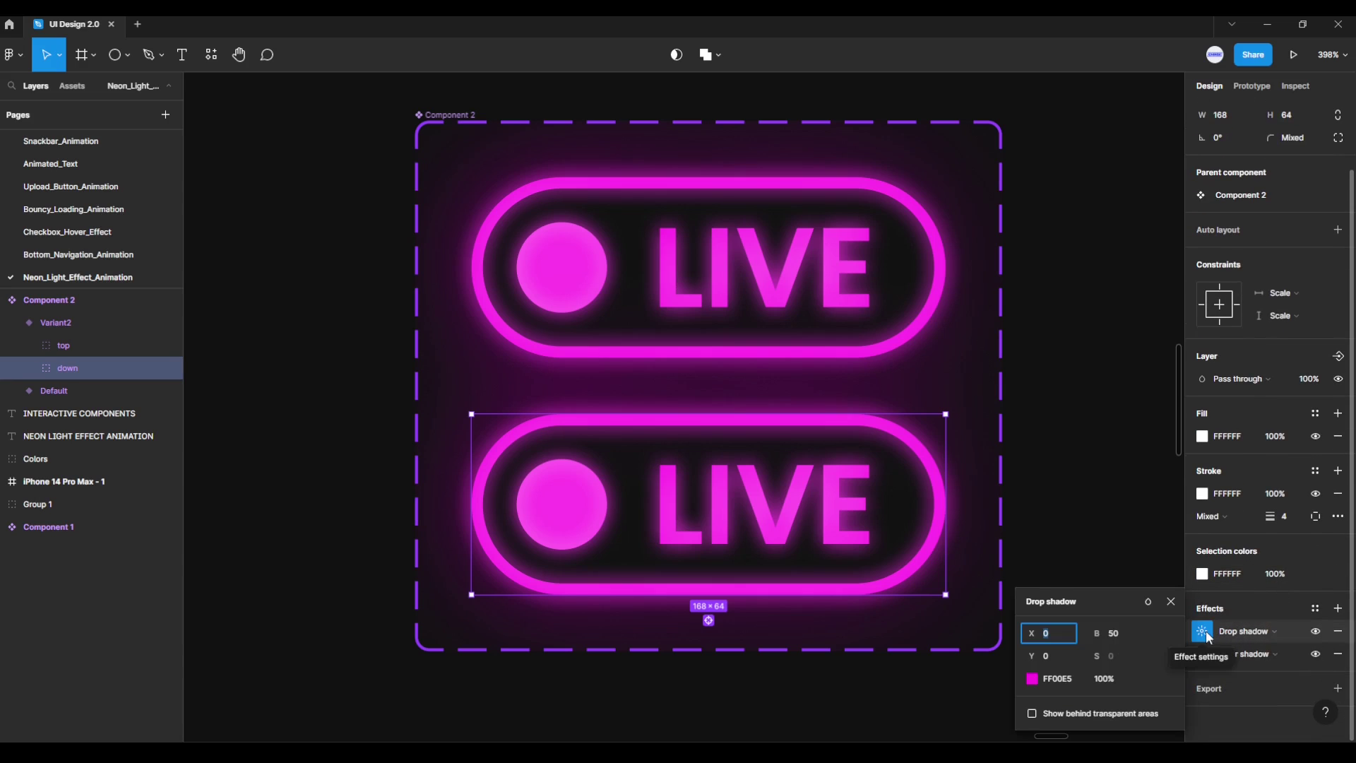
left_click(1129, 635)
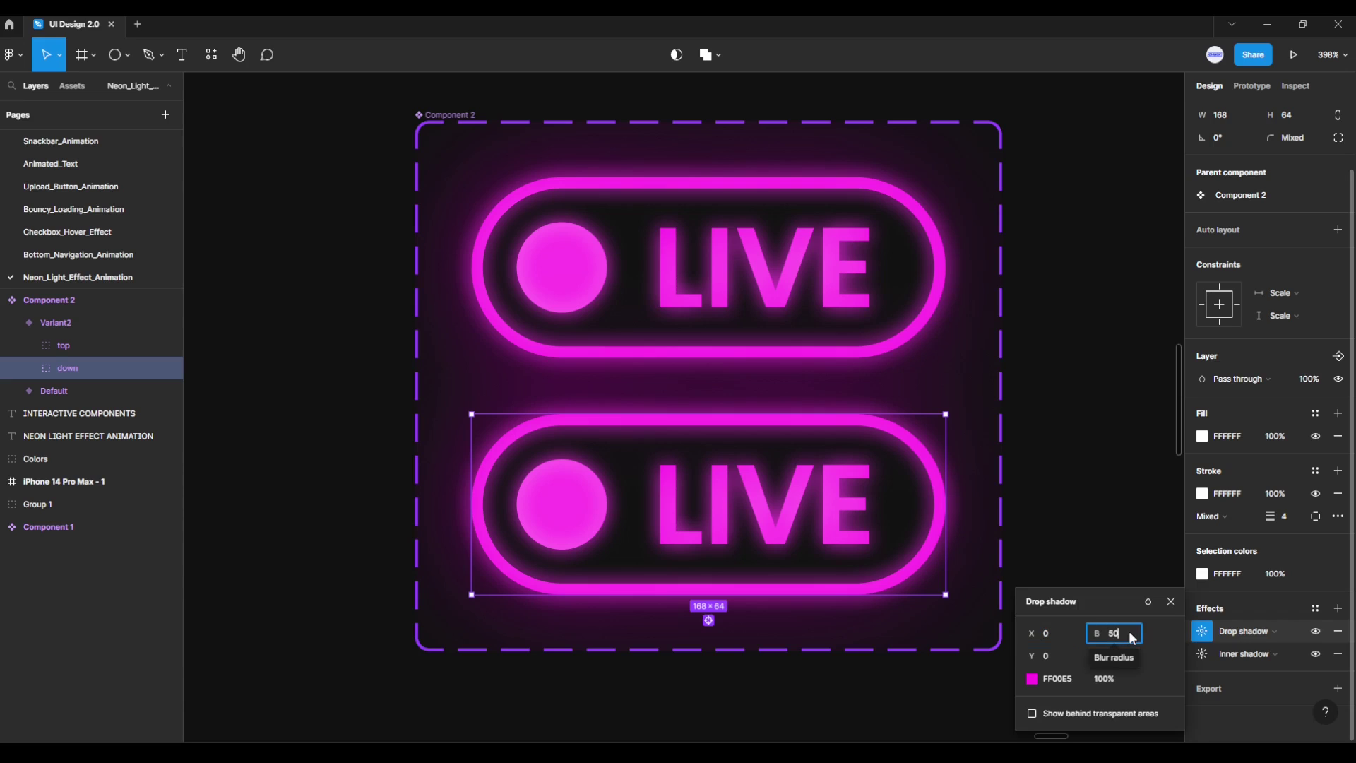
type("25")
key("Return")
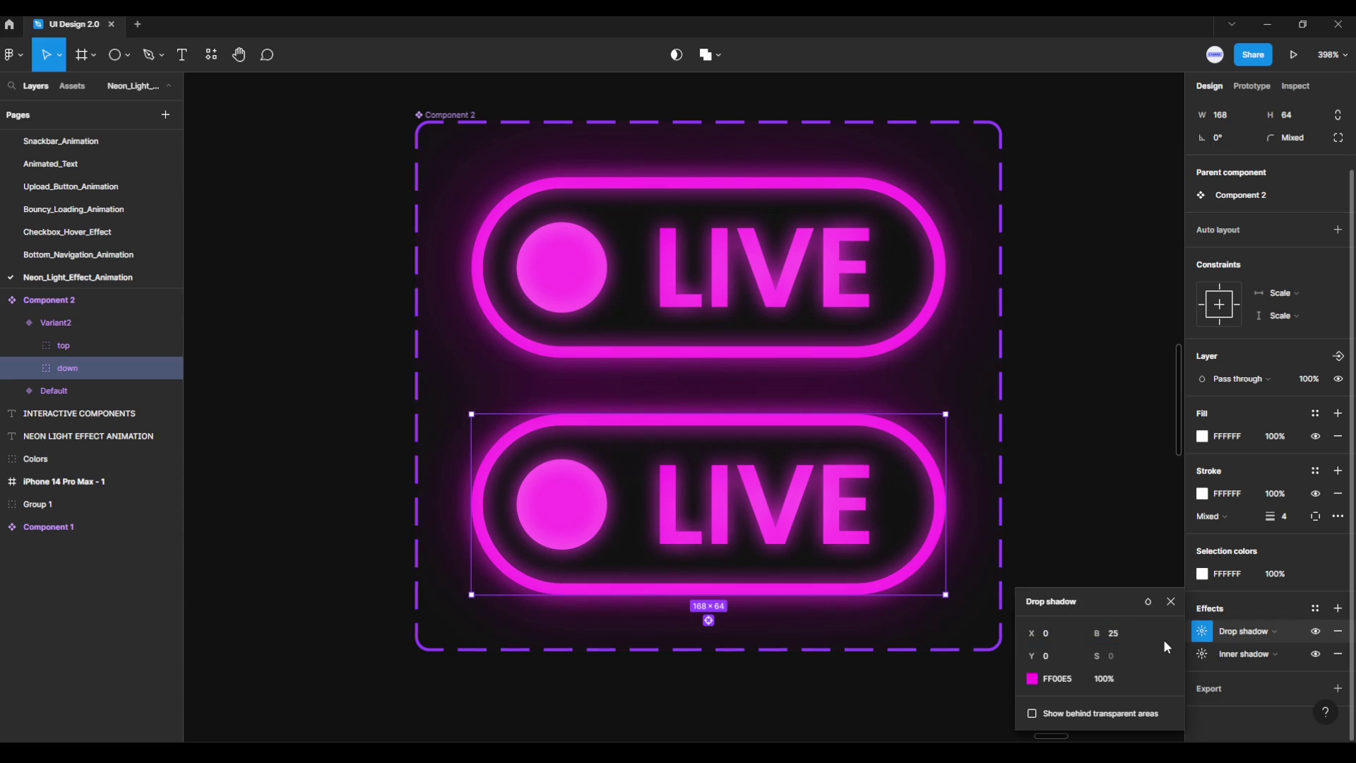
left_click(1171, 601)
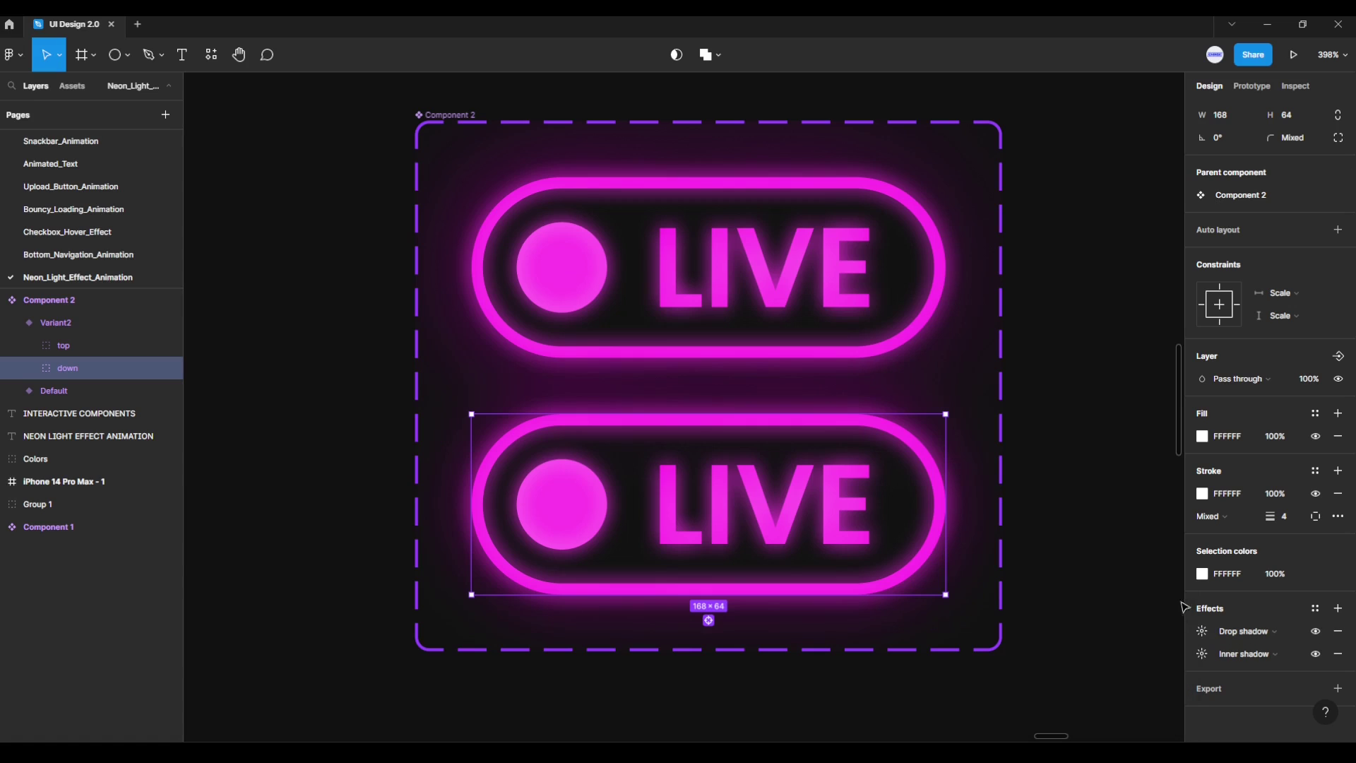
Step: Set the down layer's inner shadow blur to 10
left_click(1203, 654)
left_click(1124, 673)
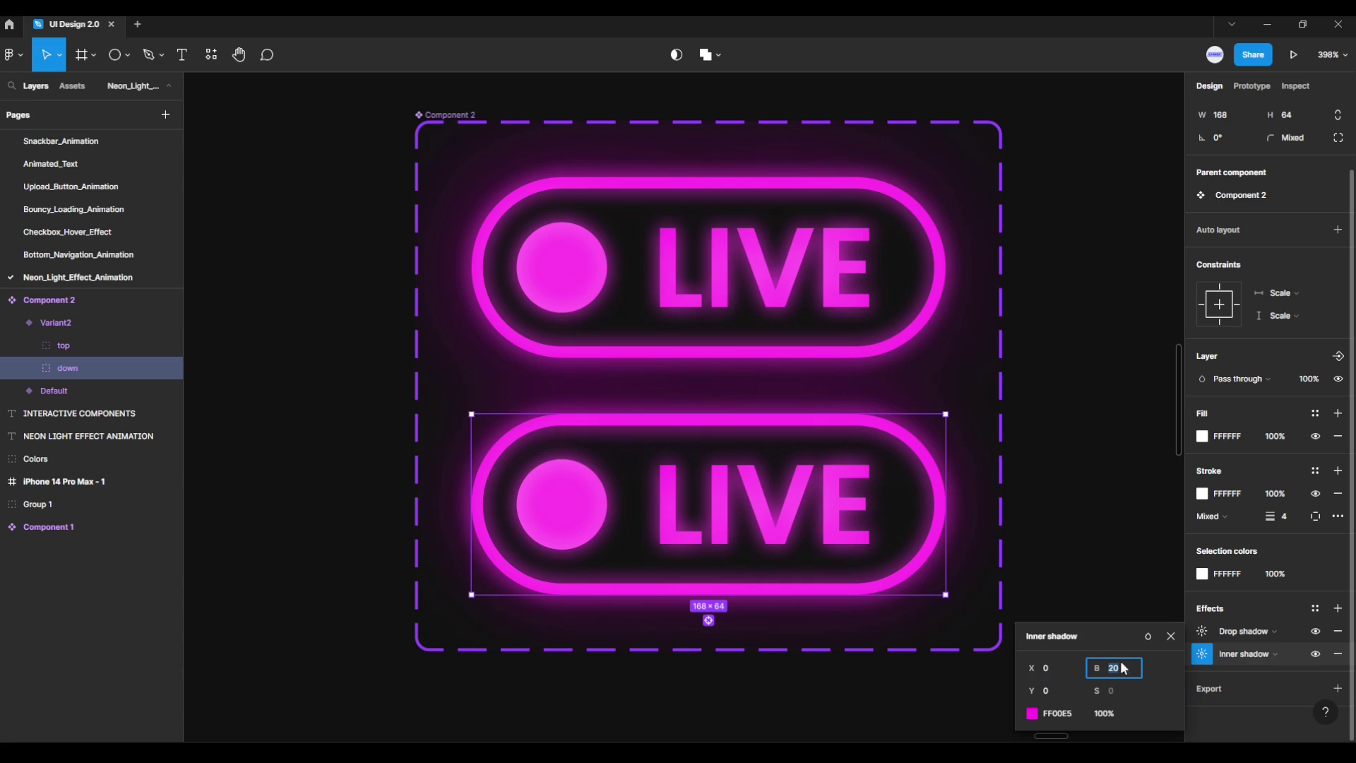
type("10")
key("Return")
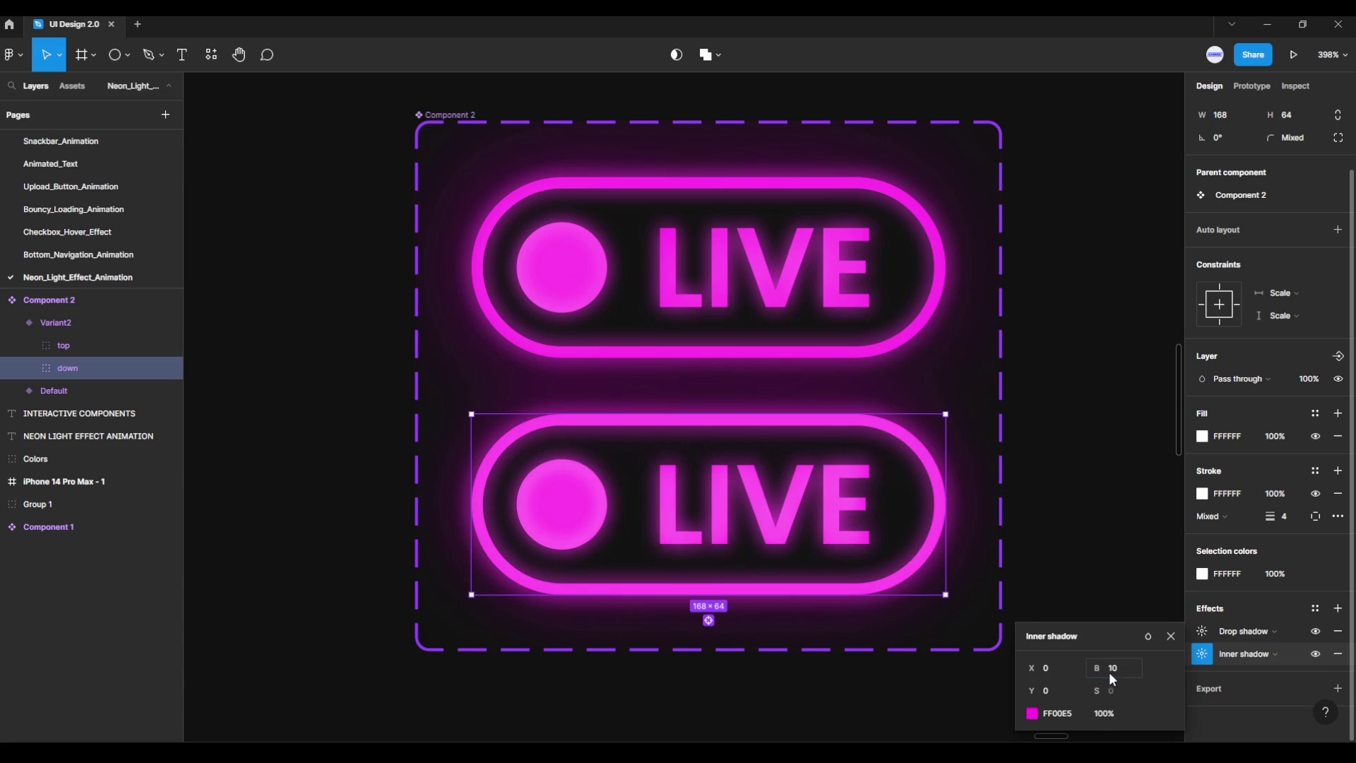
left_click(1172, 636)
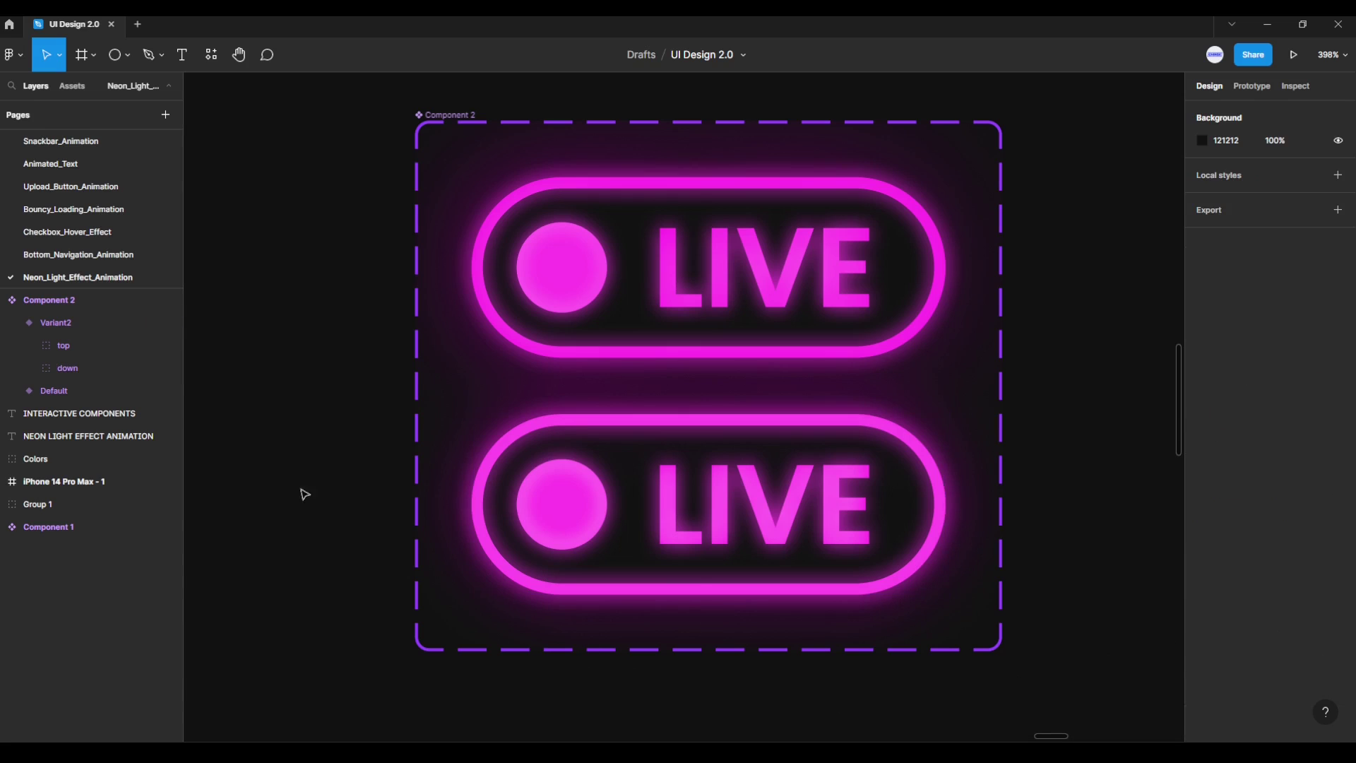
Step: Reduce the layer blur on Variant2's top layer from 8 to 2
left_click(68, 327)
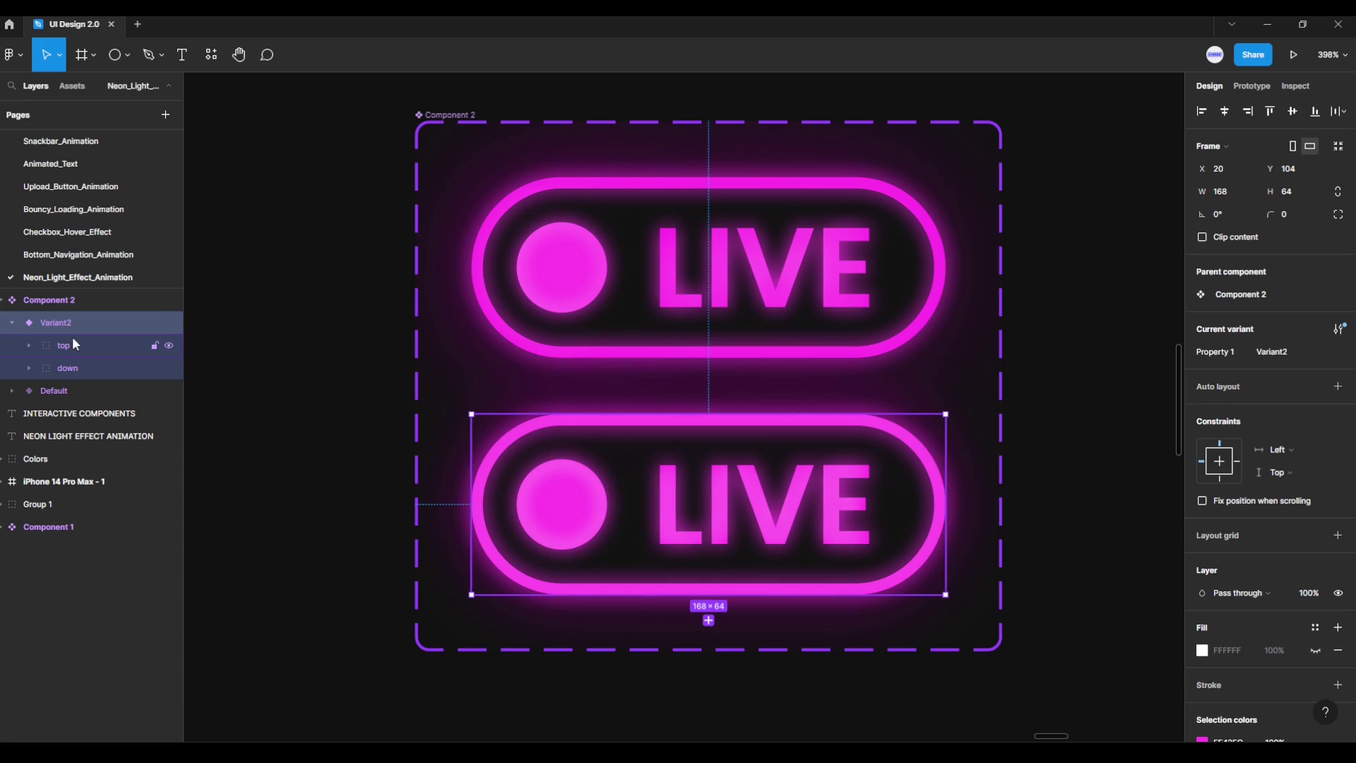
left_click(74, 342)
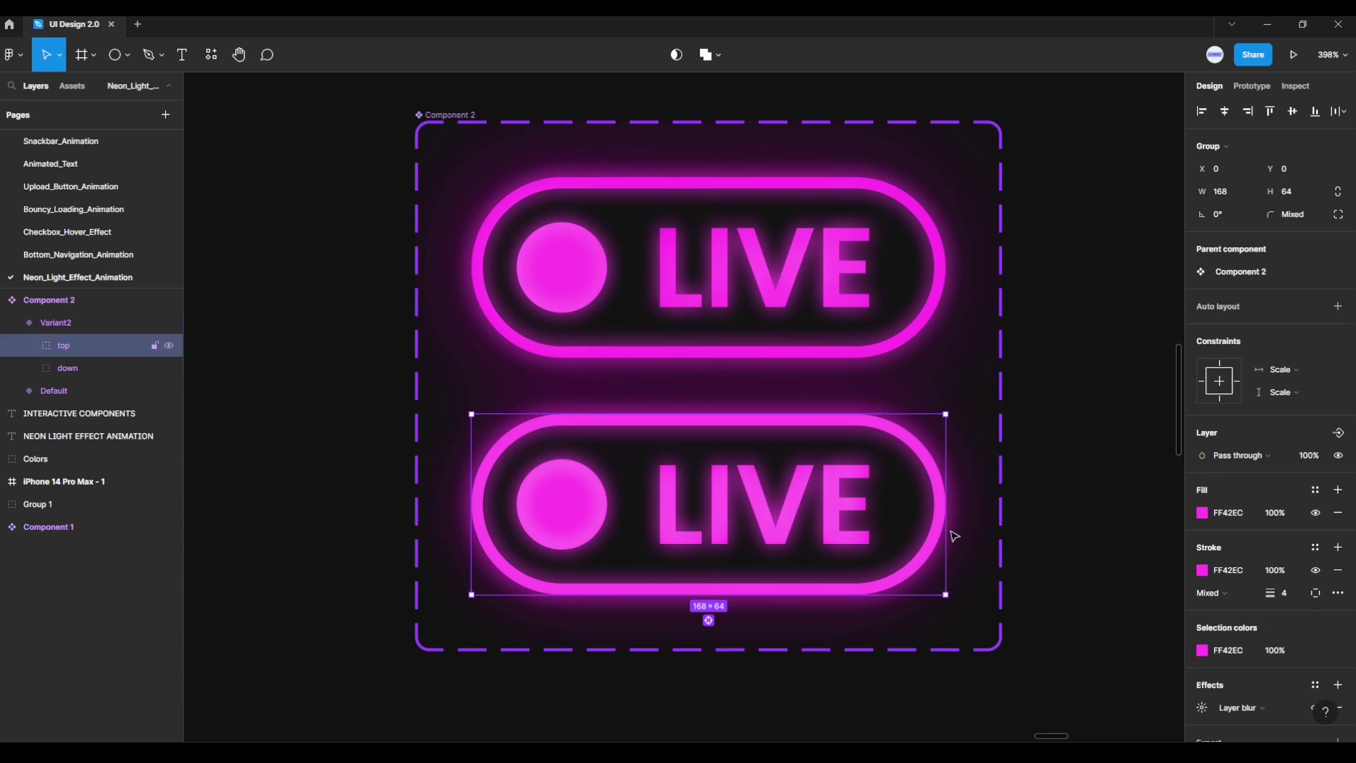
scroll(1228, 681, "down", 2)
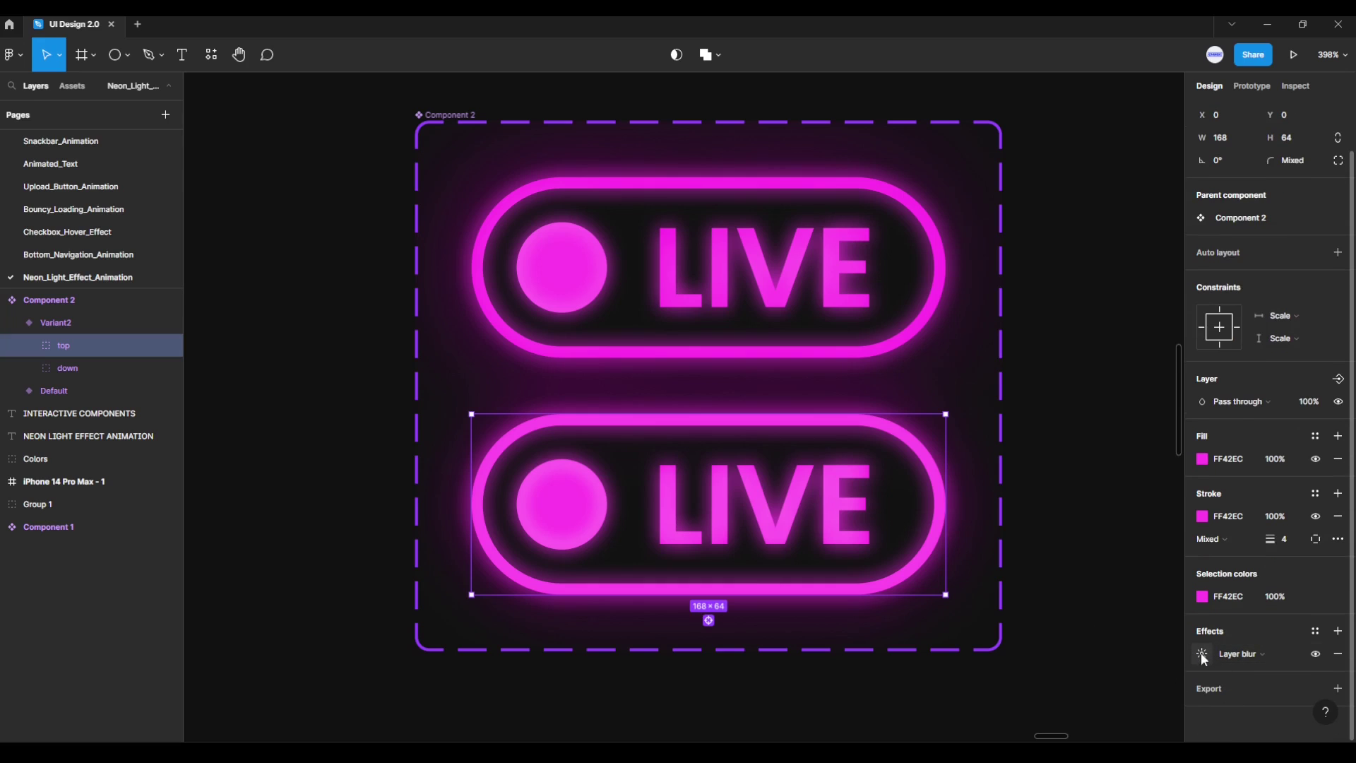
left_click(1202, 654)
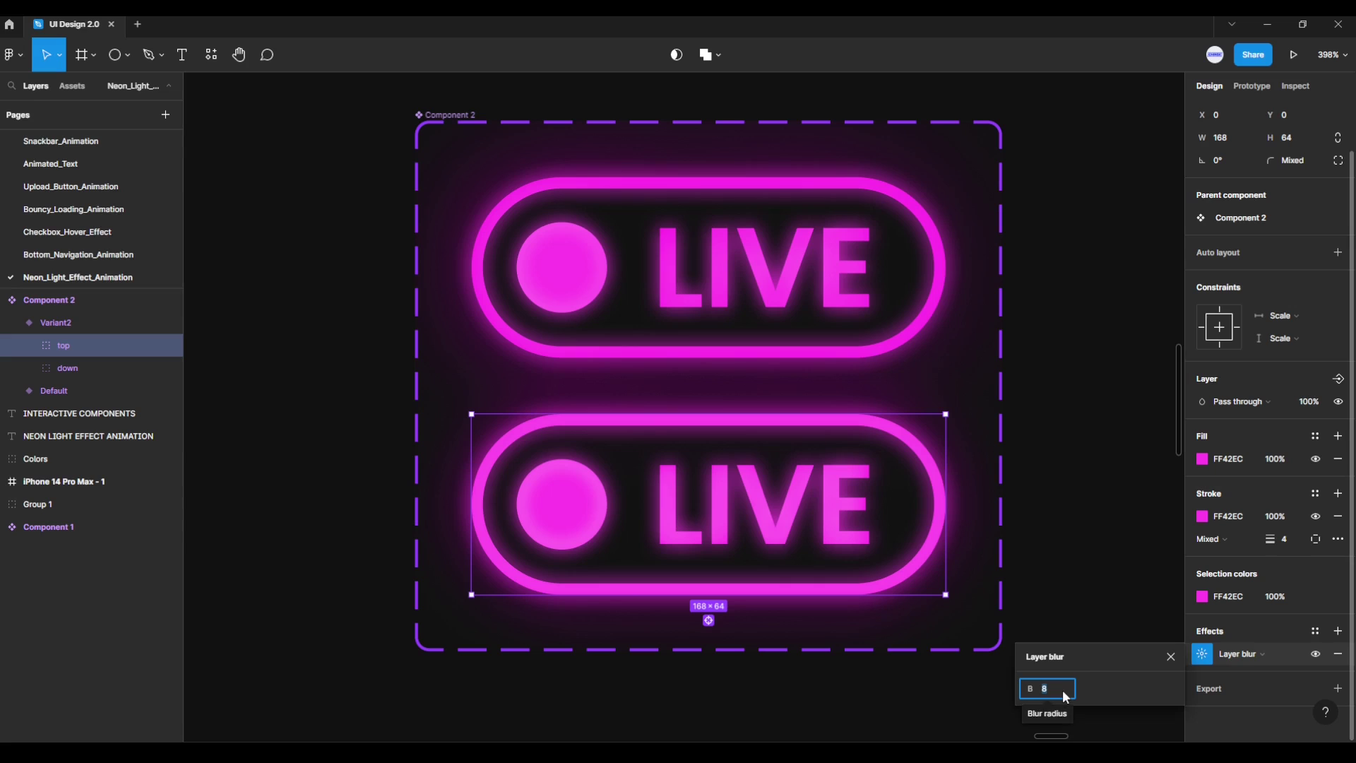
type("2")
key("Return")
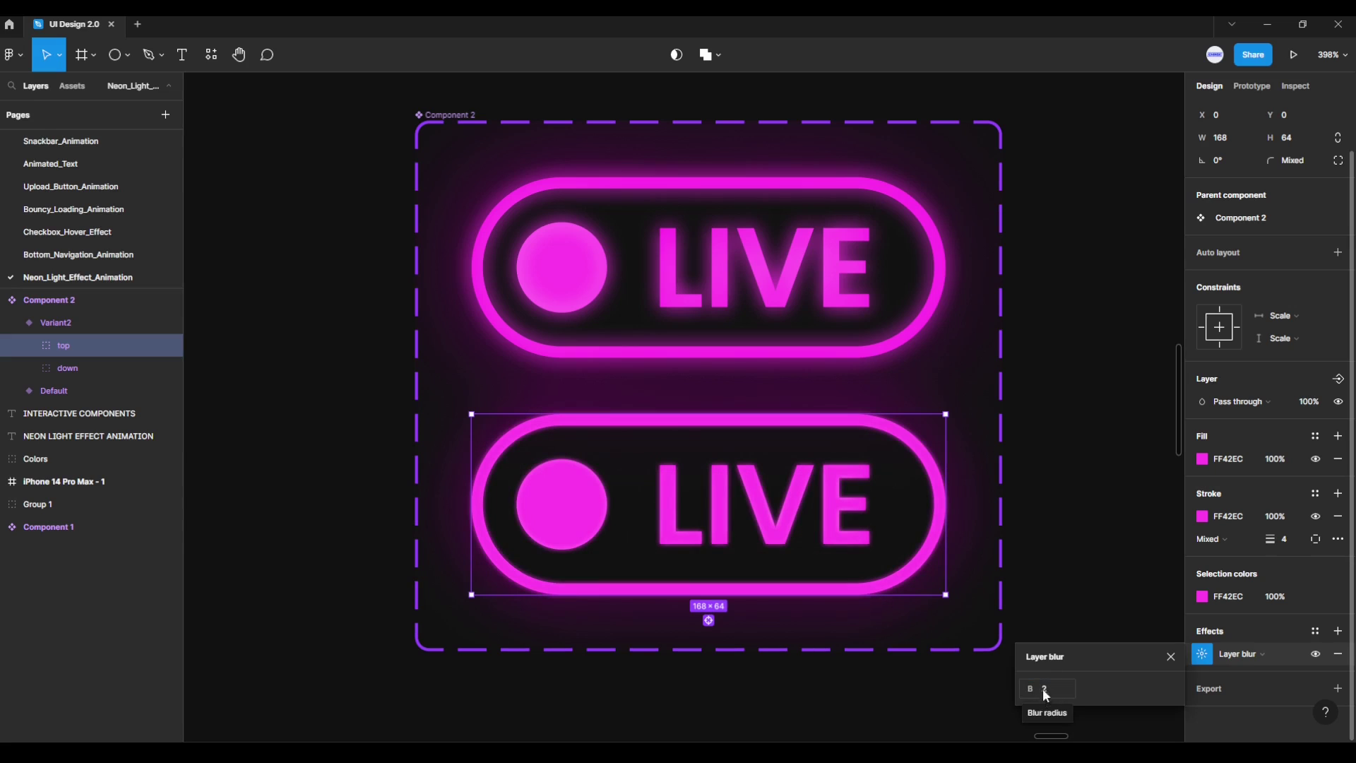
left_click(1170, 656)
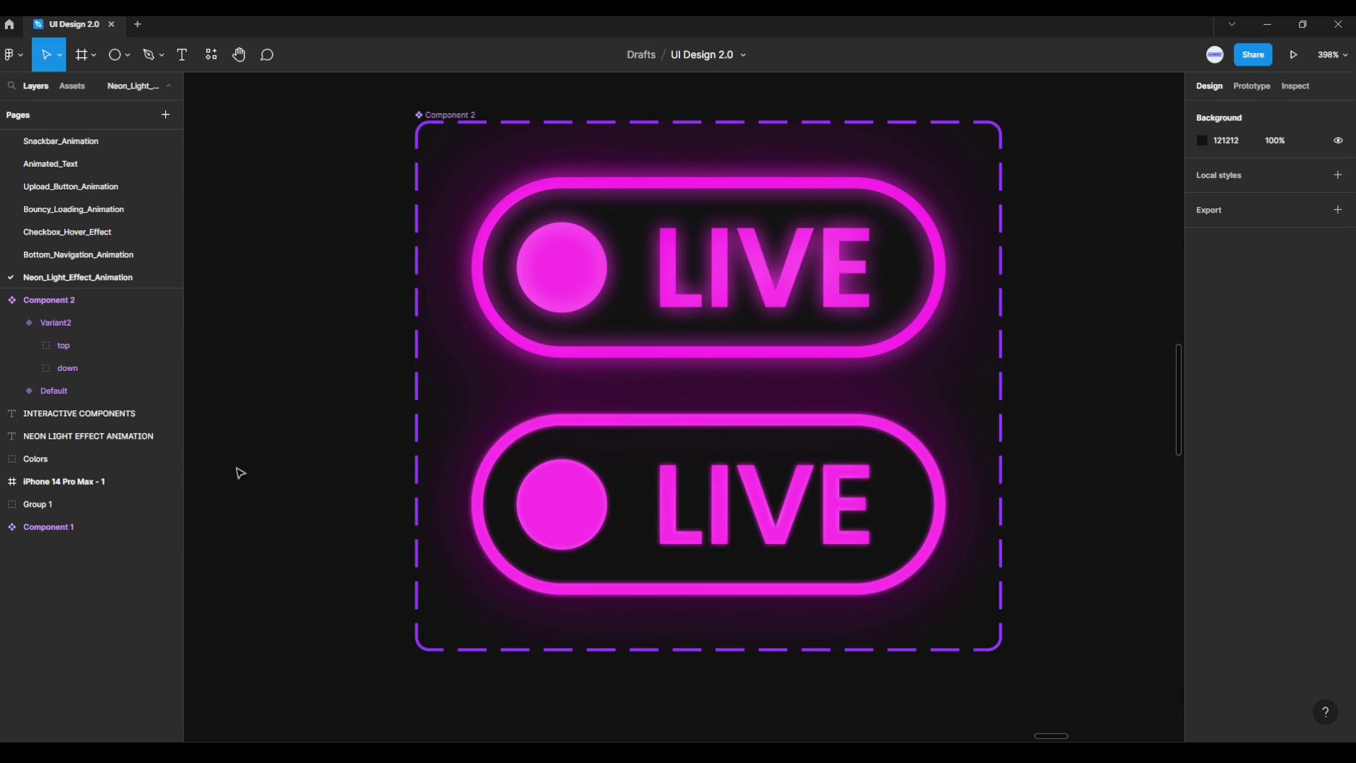
Step: Set Variant2's top and down layers to 20% layer opacity
left_click(48, 319)
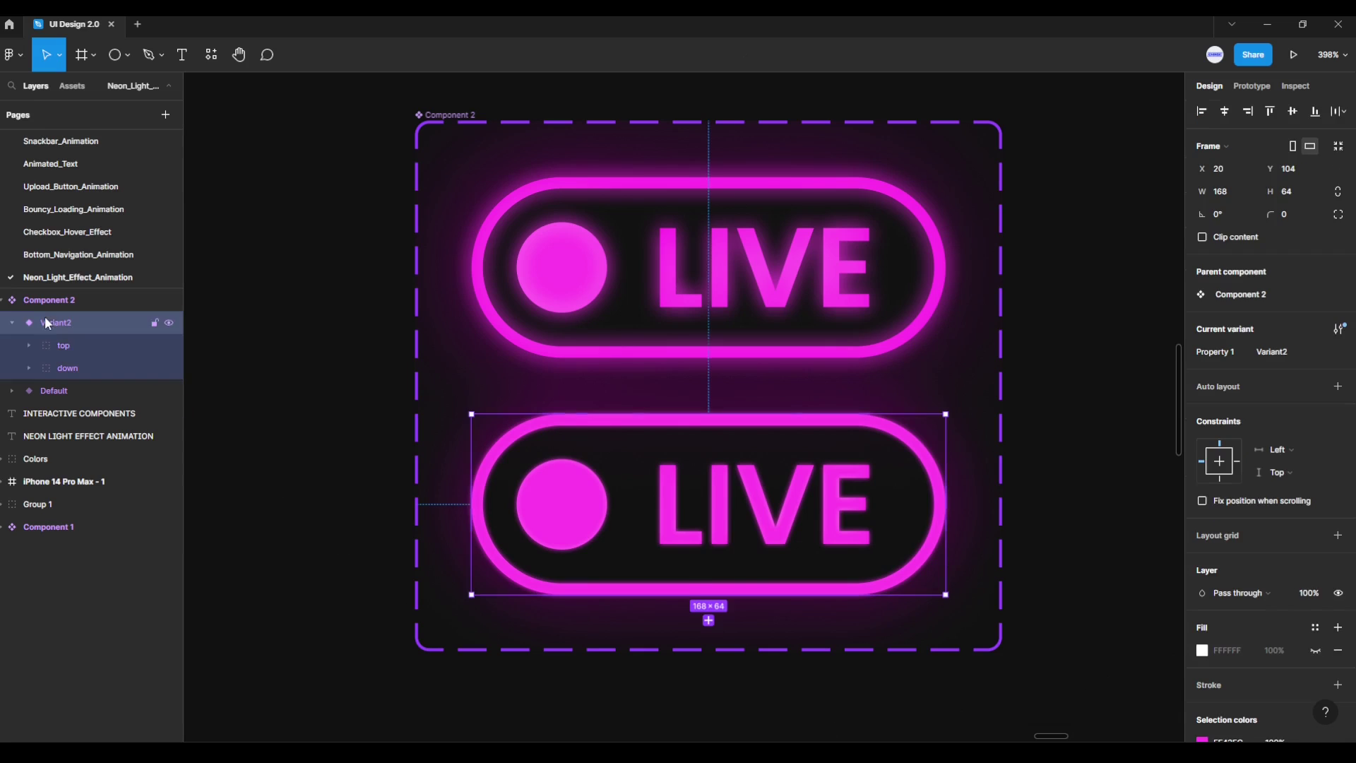
left_click(75, 344)
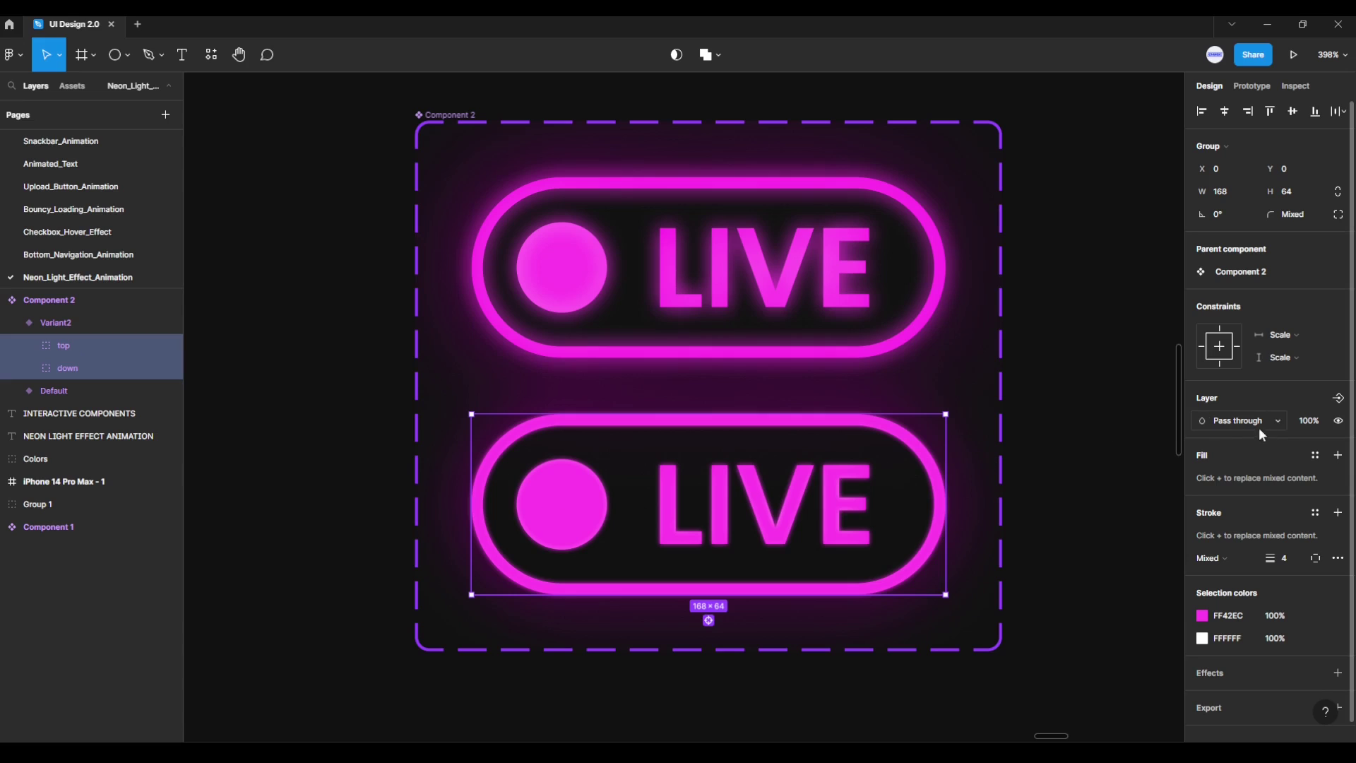
left_click(1319, 421)
type("20")
key("Return")
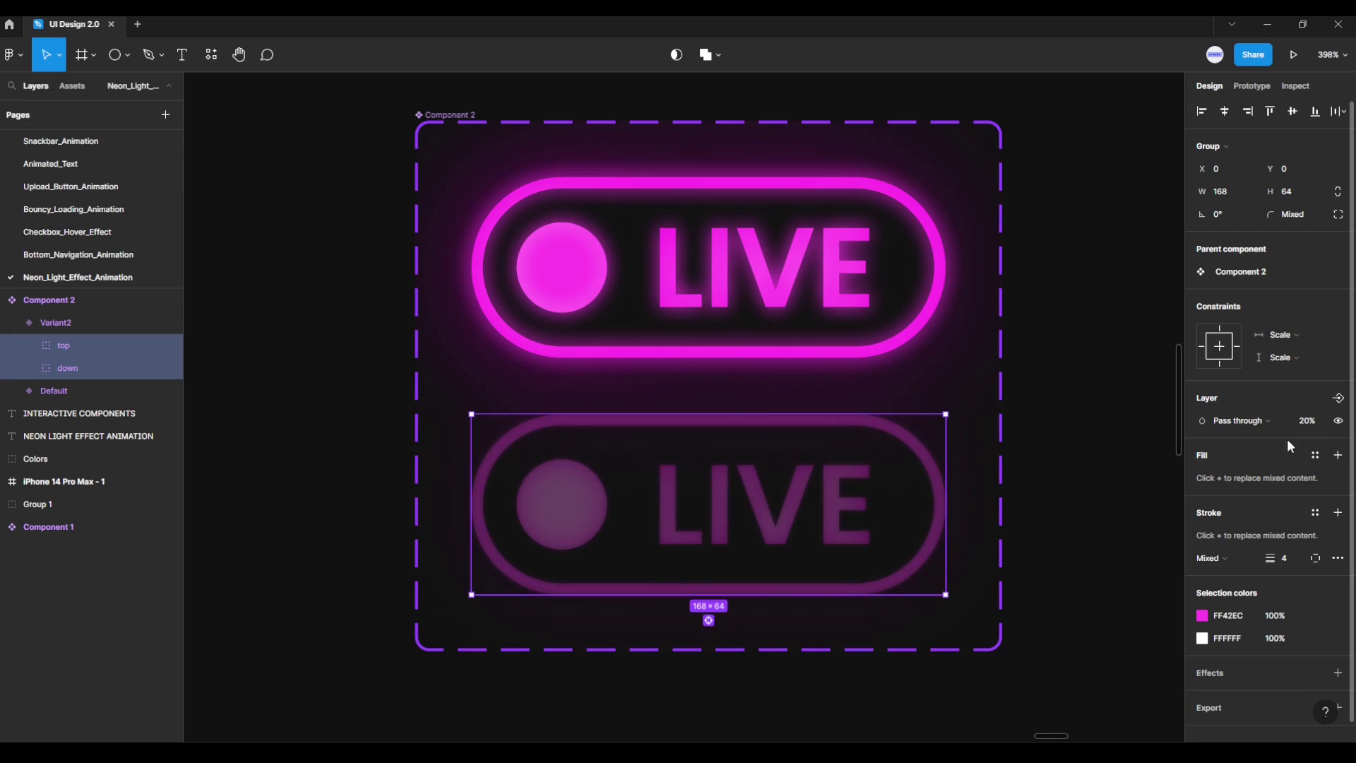
left_click(1123, 576)
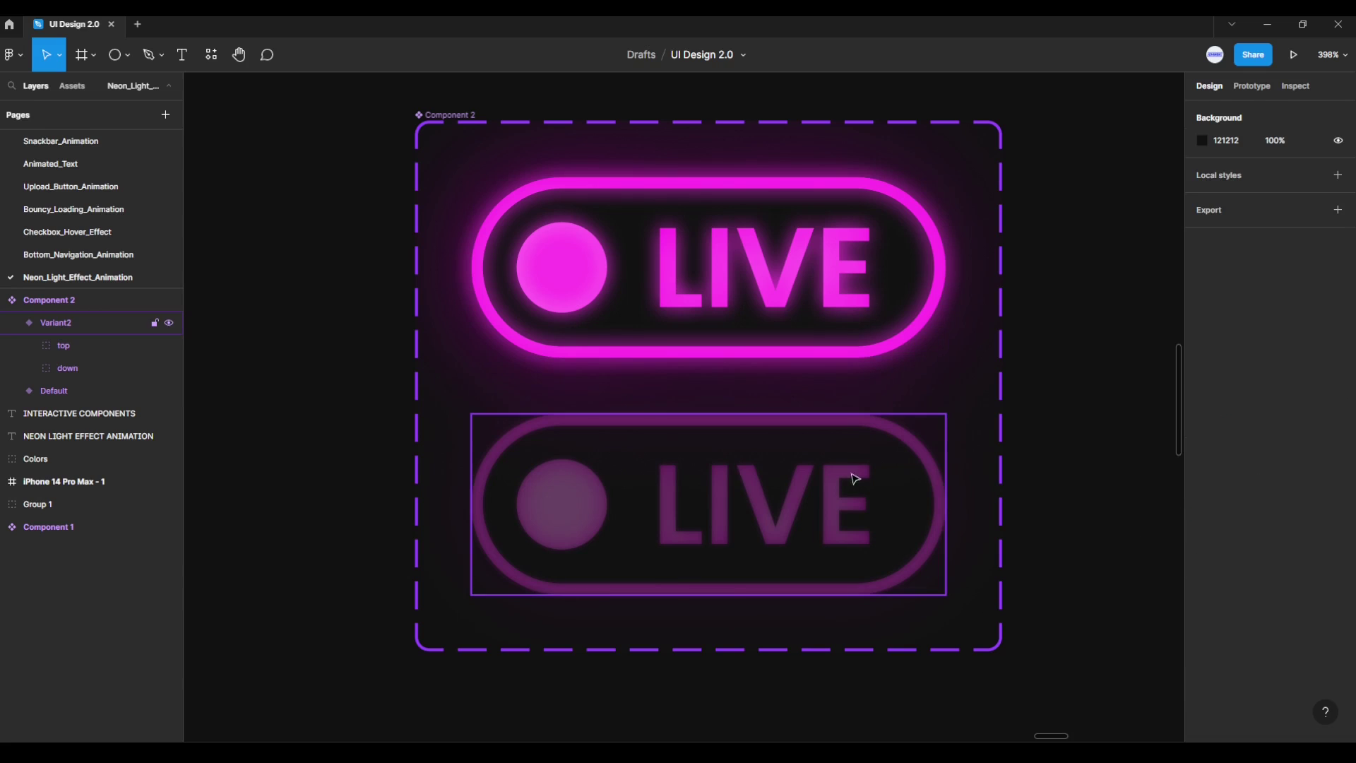
Step: Connect the Default variant to Variant2 with a prototype link
mouse_move(64, 322)
left_click(14, 323)
left_click(65, 345)
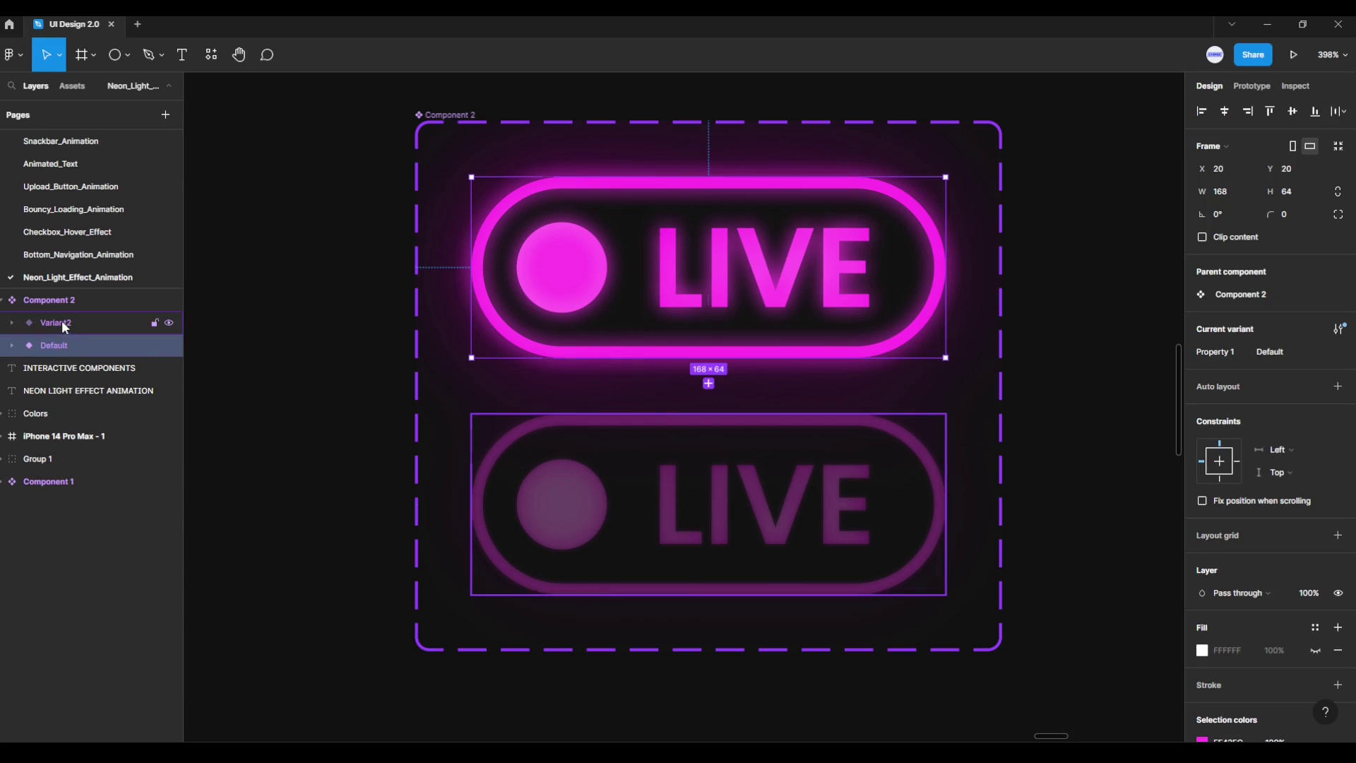
left_click(62, 321)
left_click(61, 324)
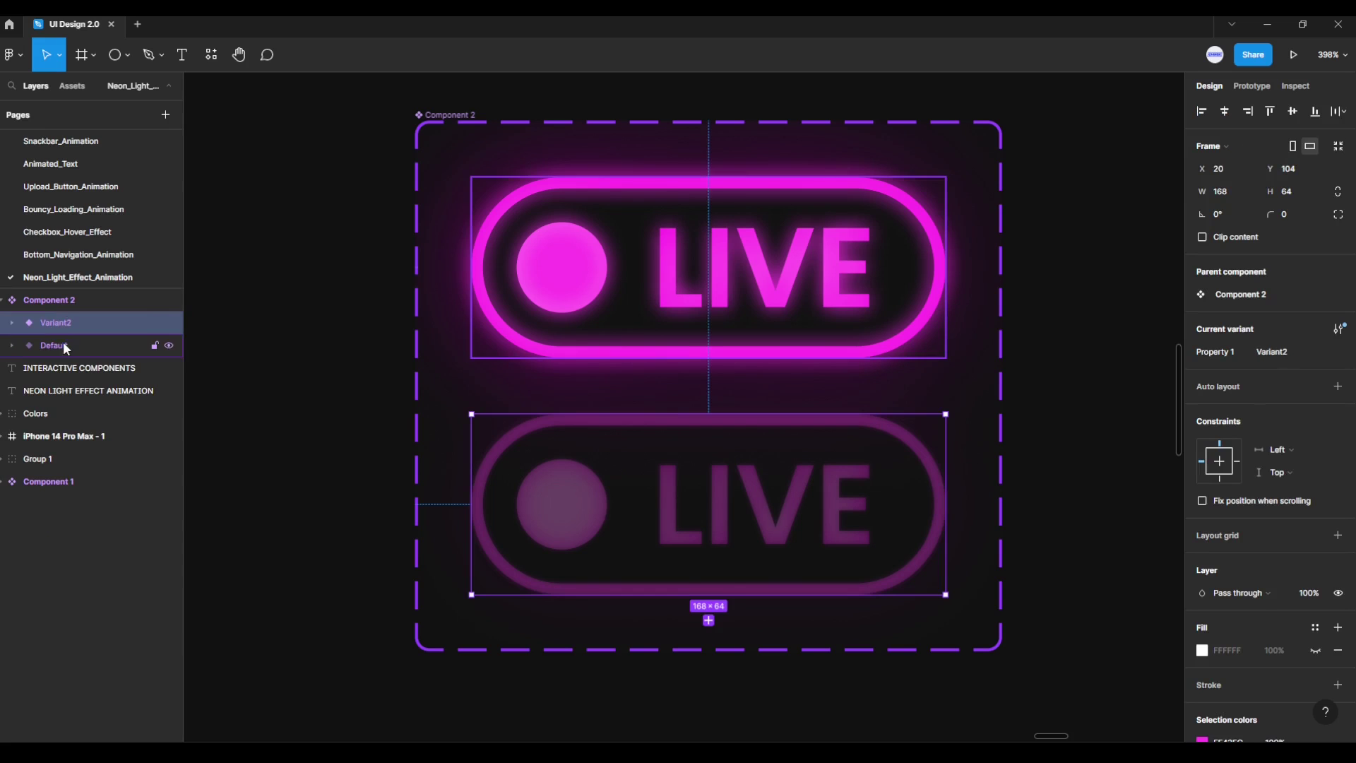
left_click(64, 346)
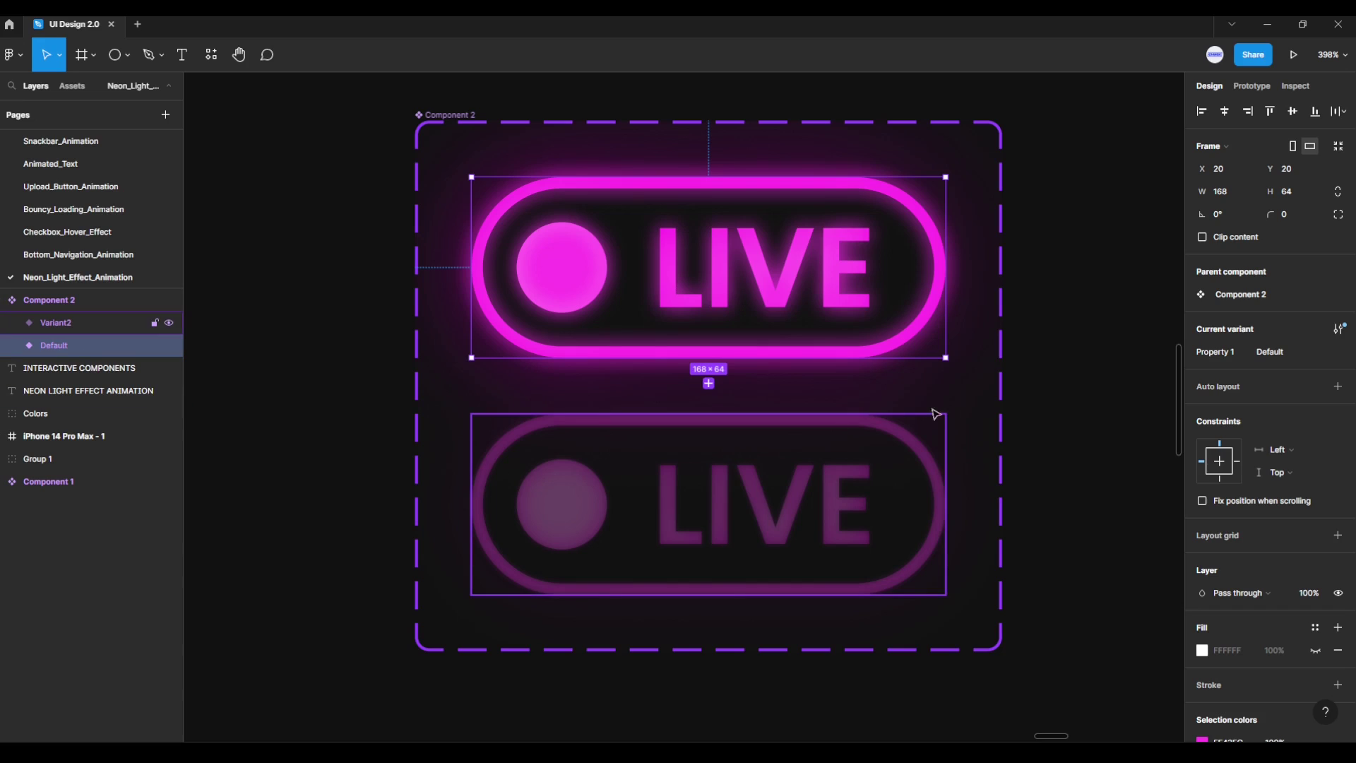
left_click(1036, 470)
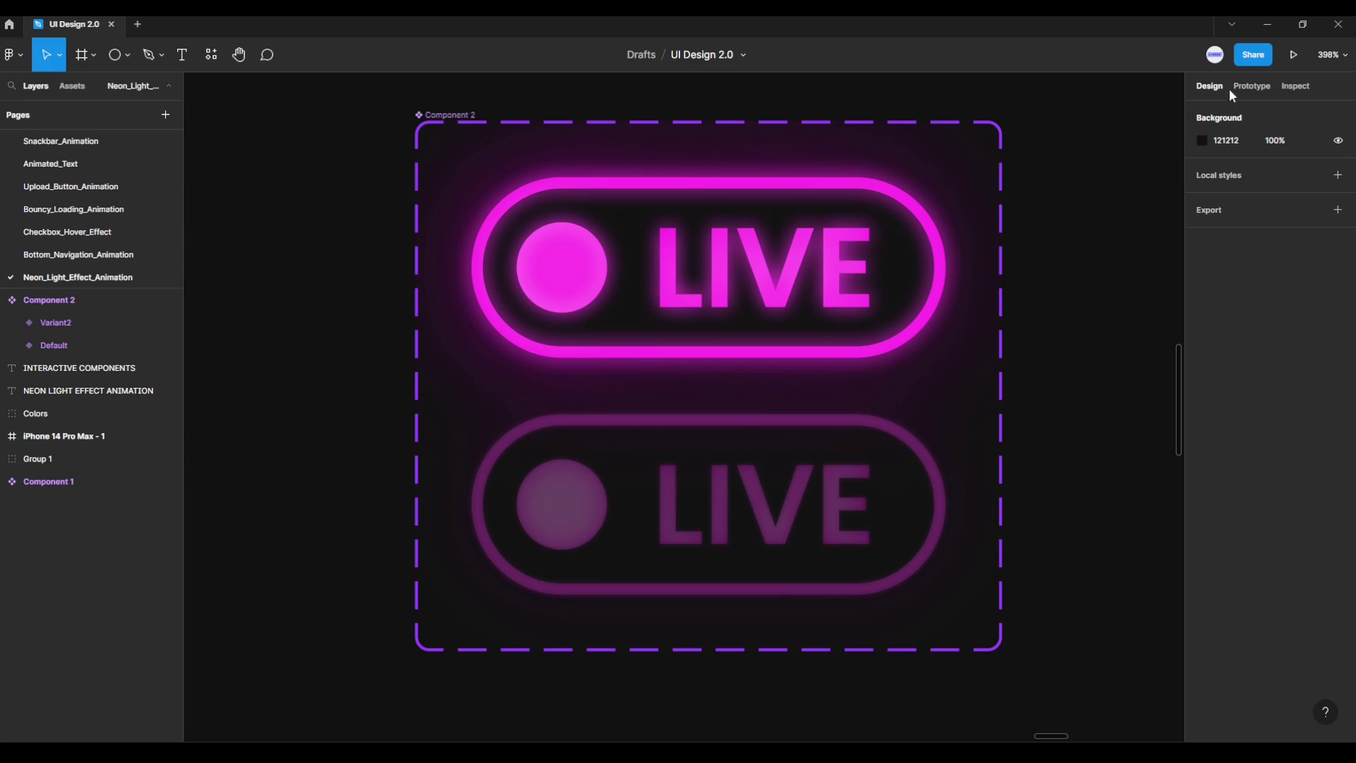
left_click(1247, 85)
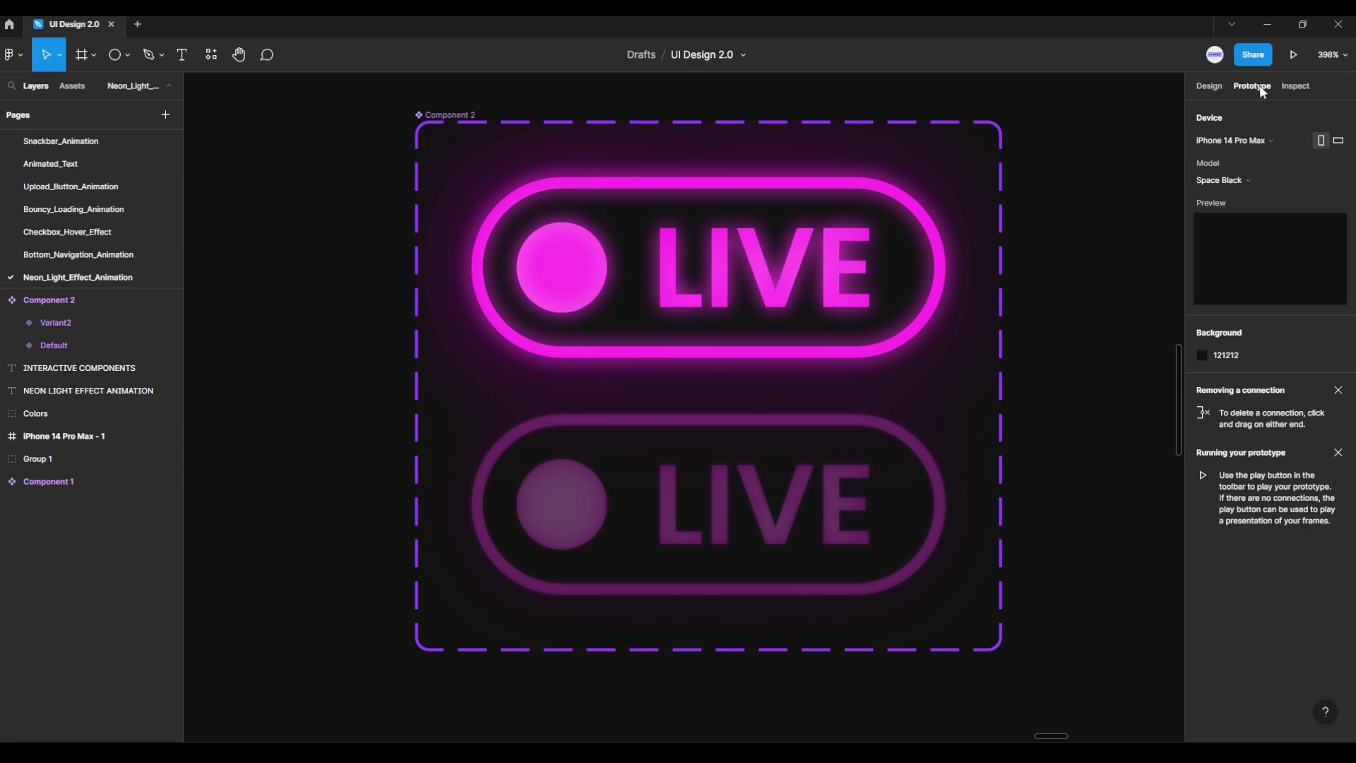
left_click(928, 262)
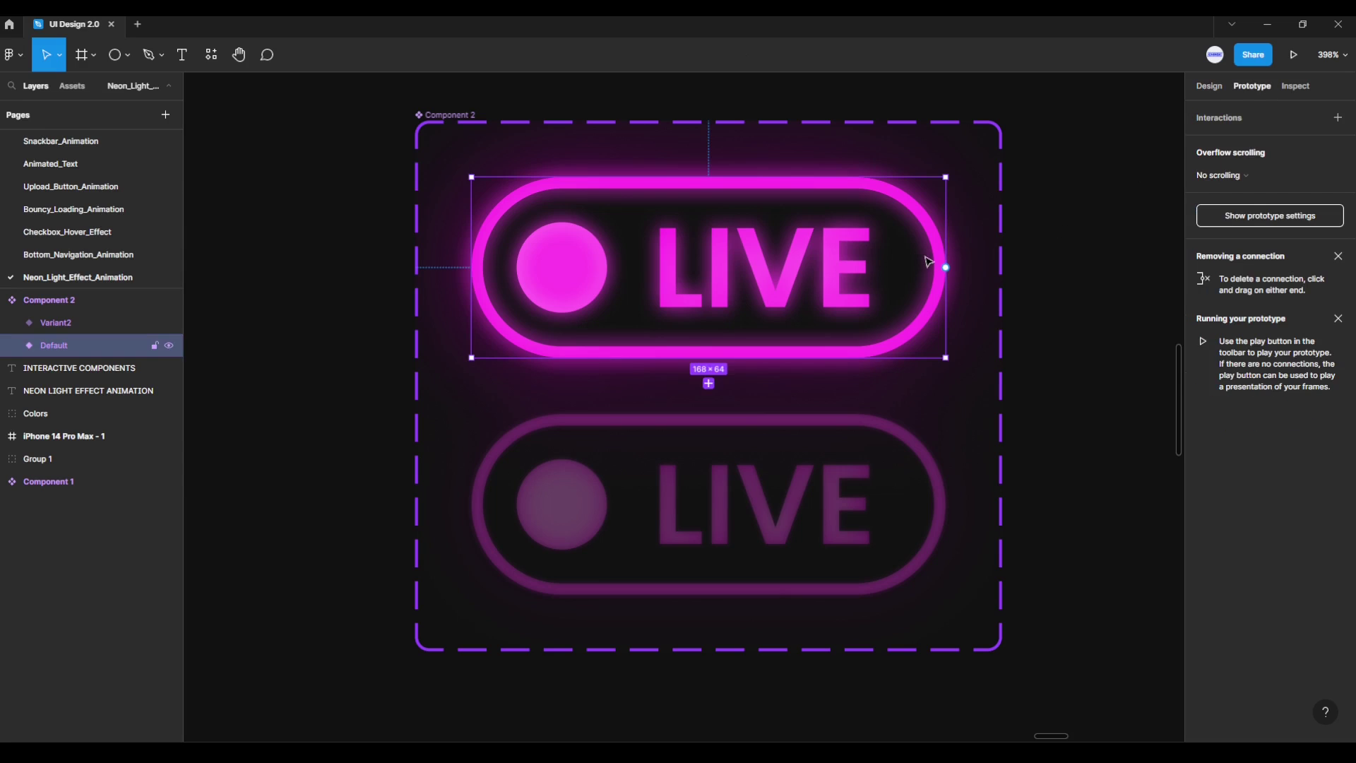
mouse_move(946, 267)
left_mouse_down()
mouse_move(973, 299)
mouse_move(831, 465)
left_mouse_up()
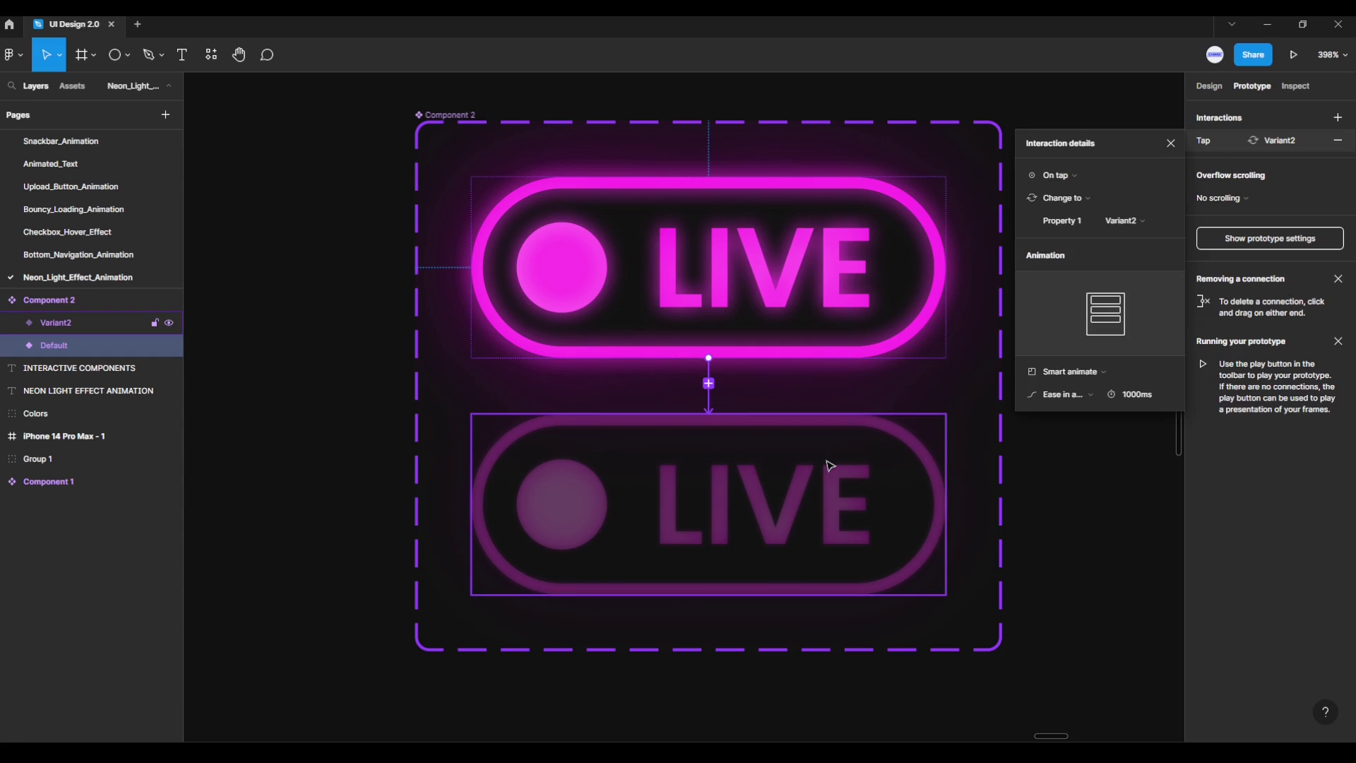
Step: Set the interaction to After delay 1ms, Smart animate, Ease in and out, 1000ms
left_click(1060, 178)
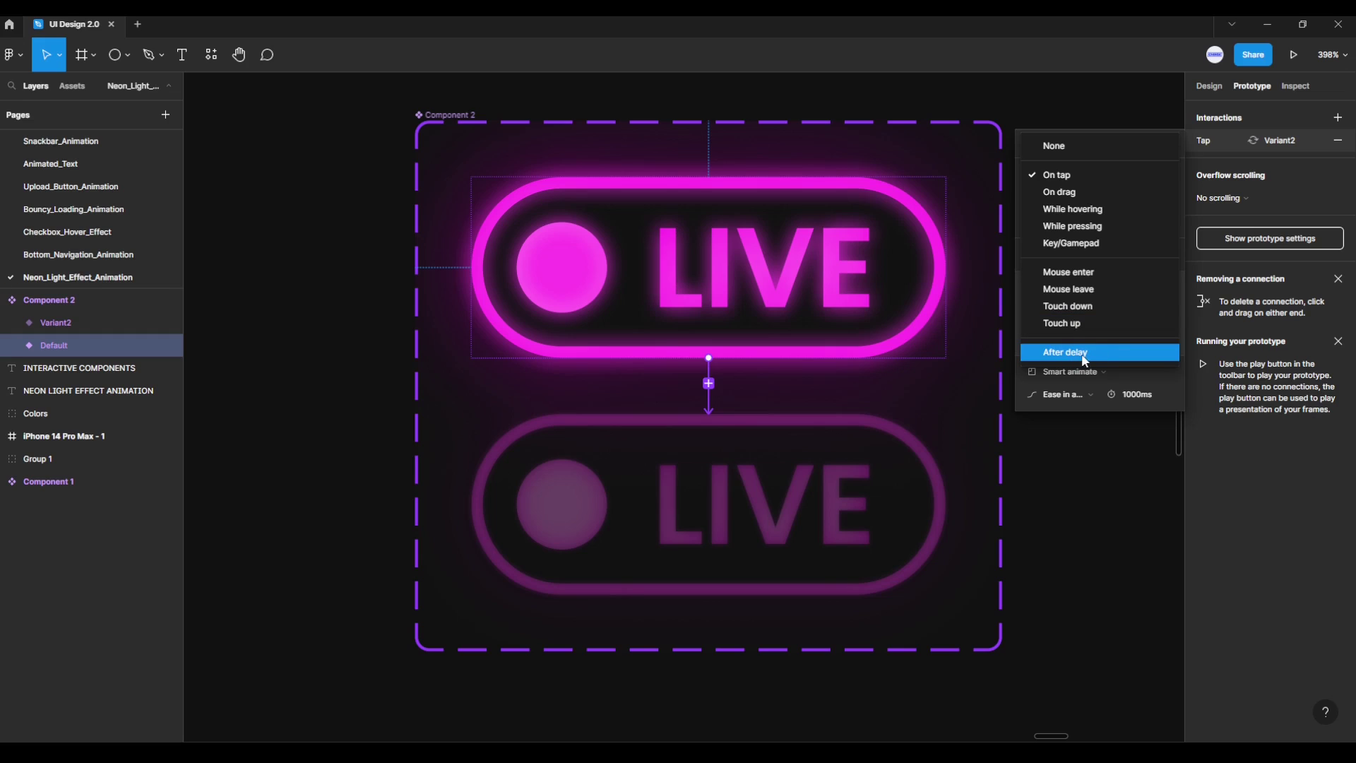
left_click(1083, 353)
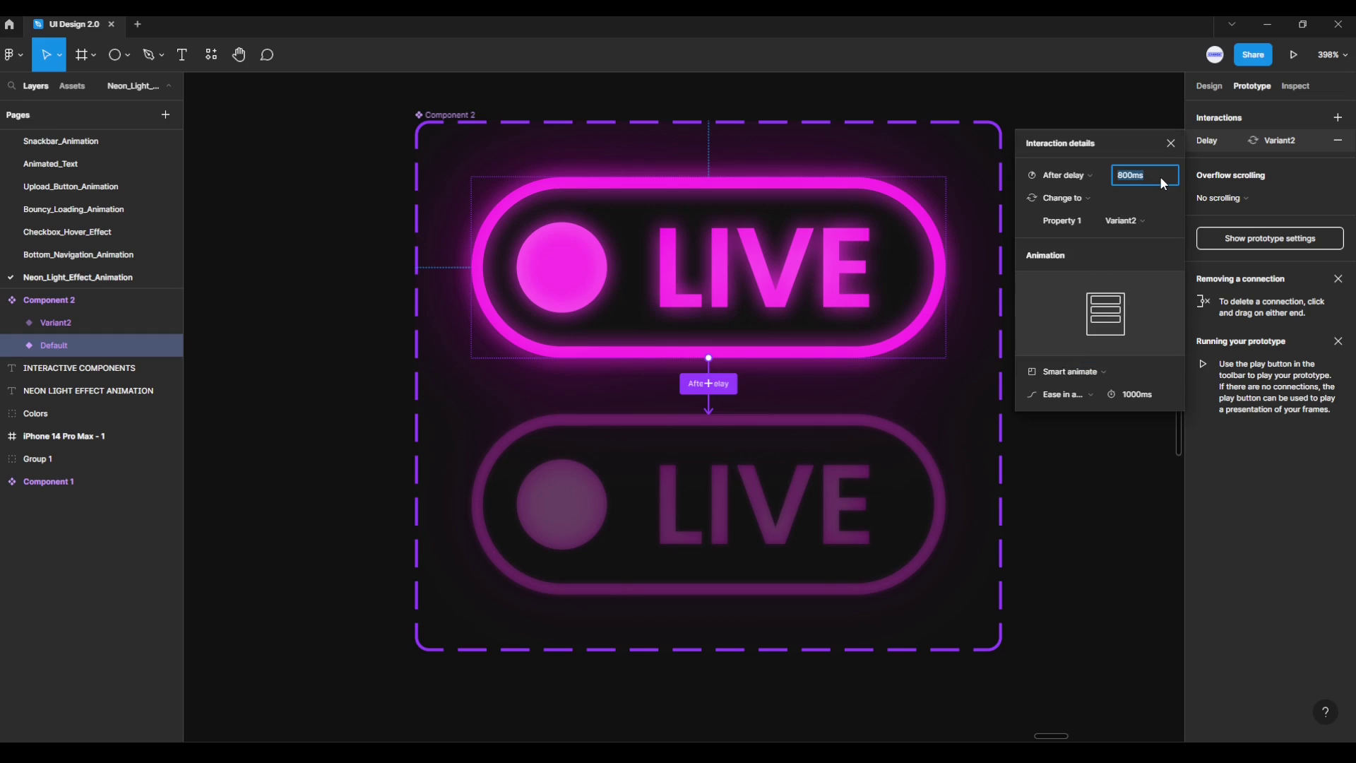
key("Return")
left_click(1072, 372)
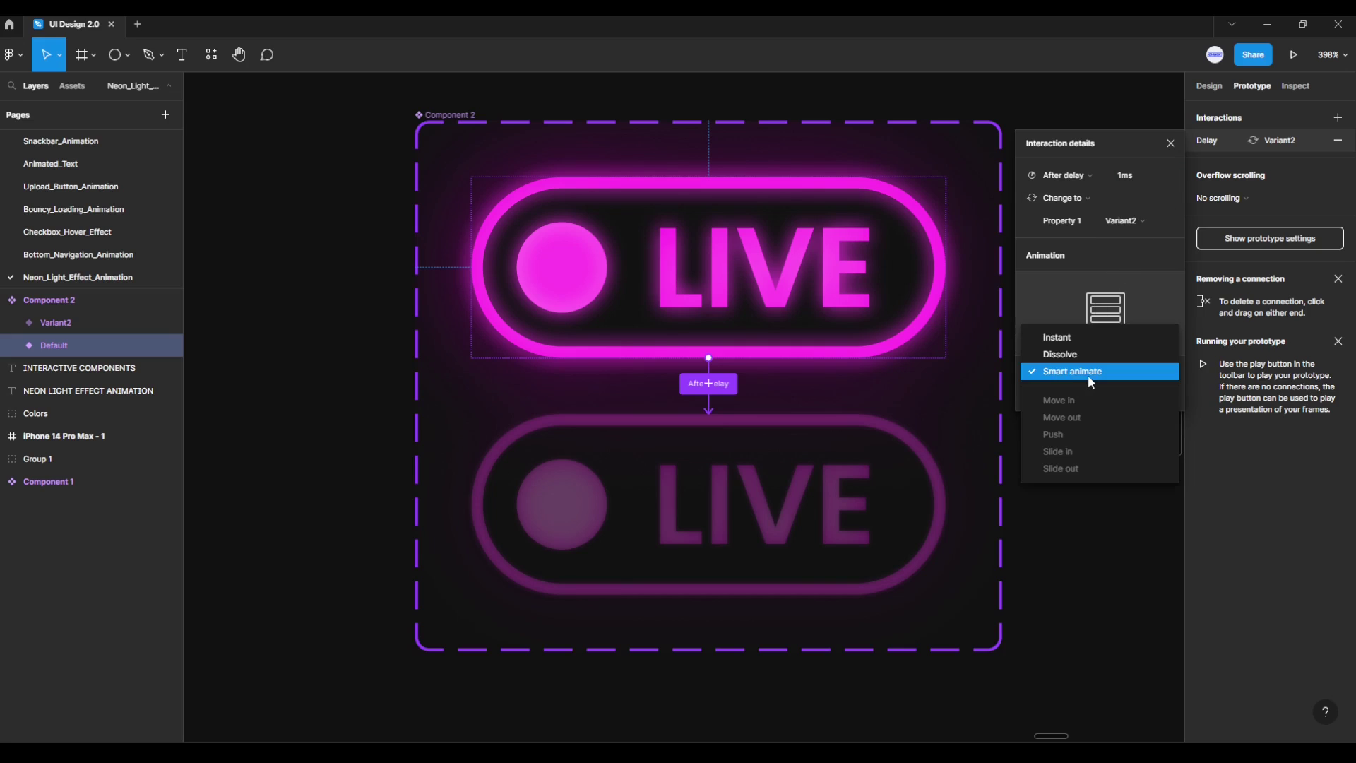
left_click(1072, 373)
left_click(1075, 397)
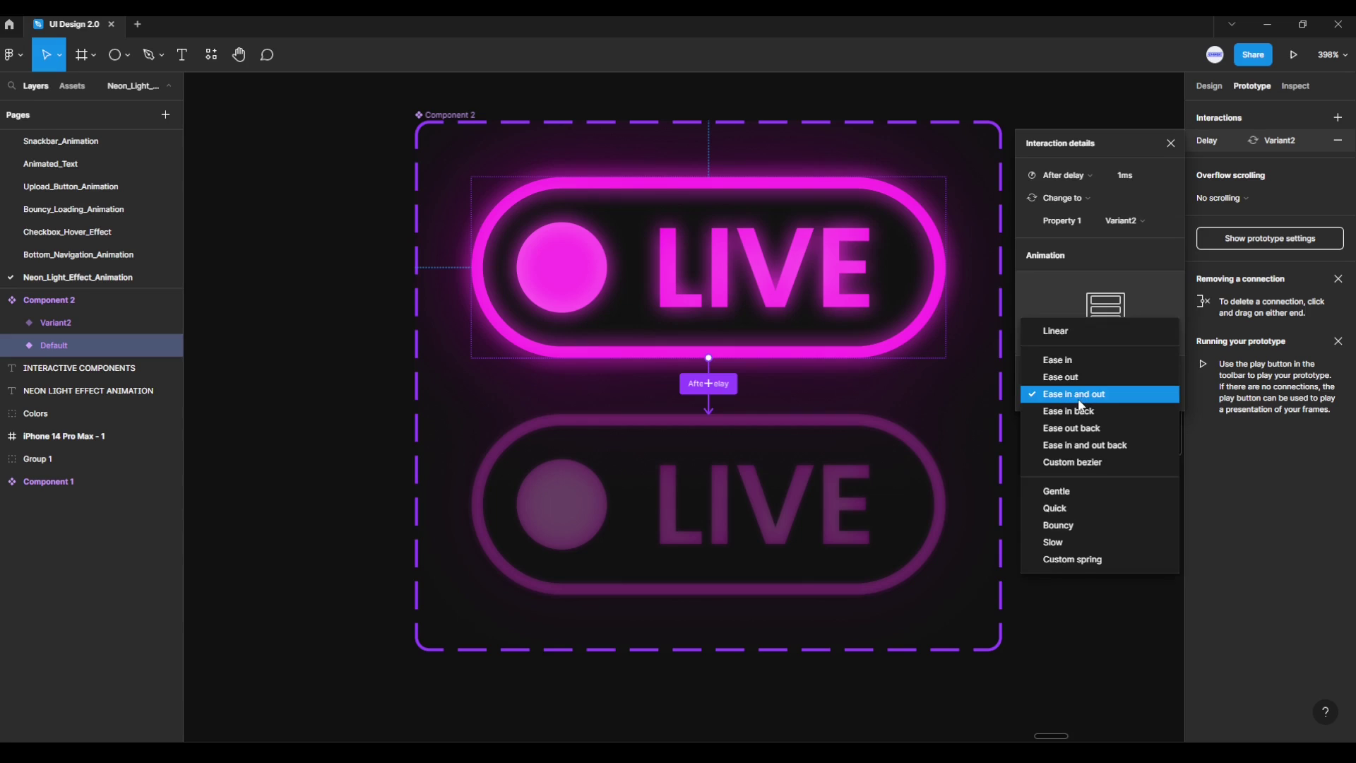
left_click(1079, 400)
type("1000")
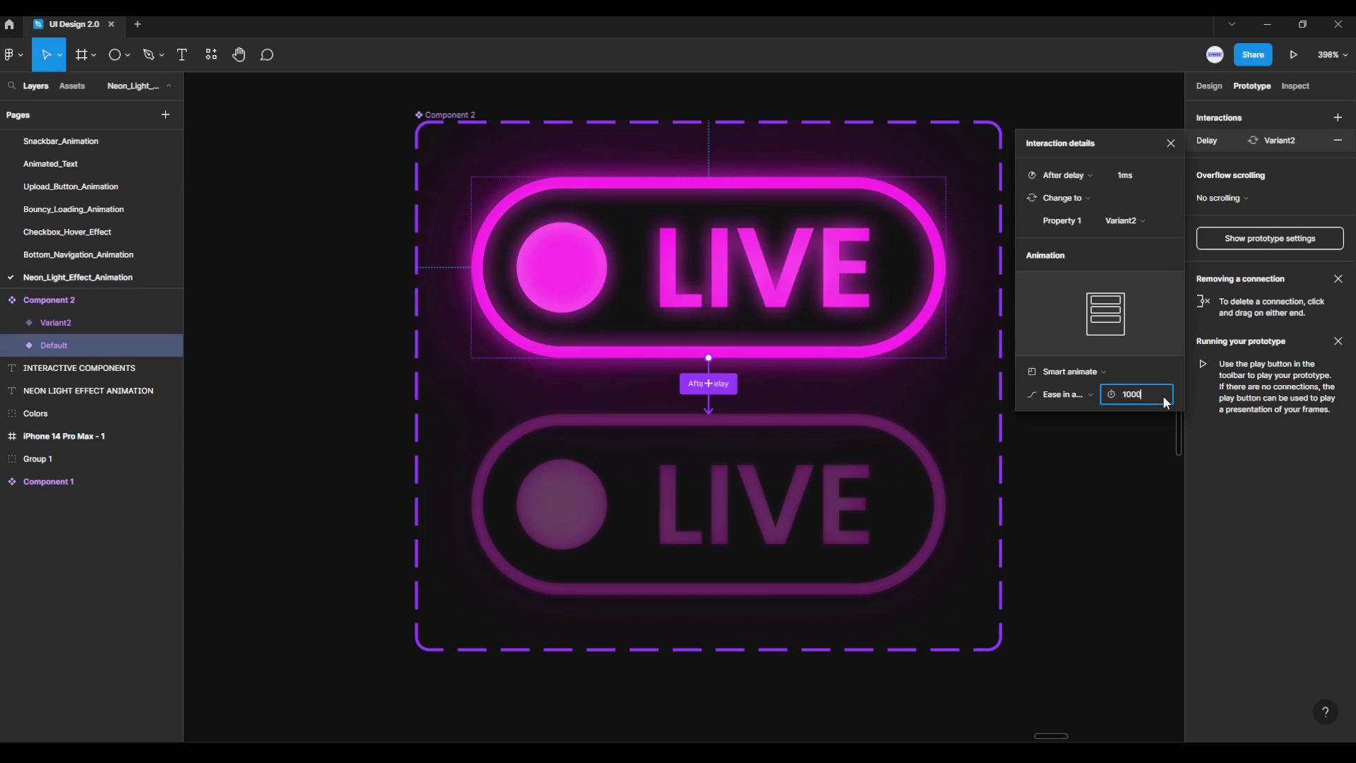
key("Return")
left_click(1123, 444)
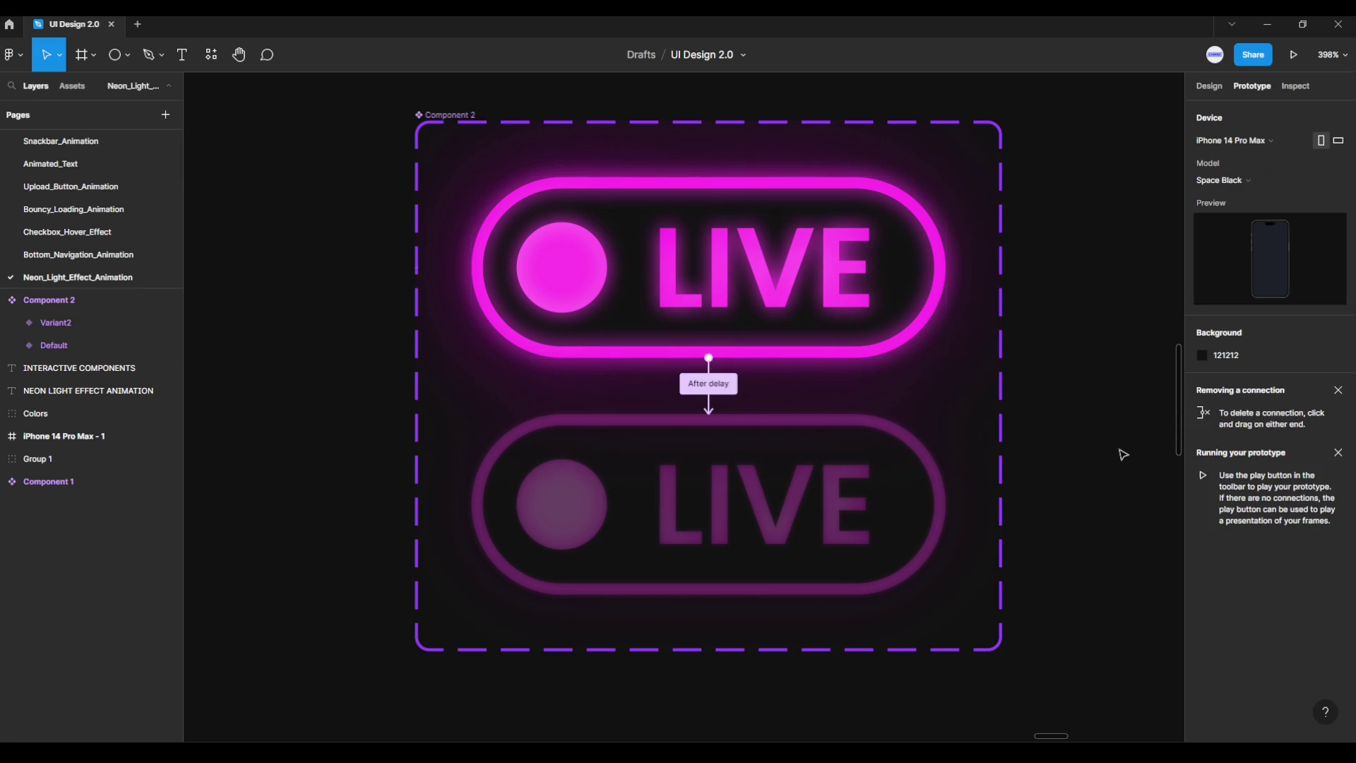
Step: Link Variant2 back to Default with After delay, Smart animate, Ease in and out, 1000ms
left_click(939, 516)
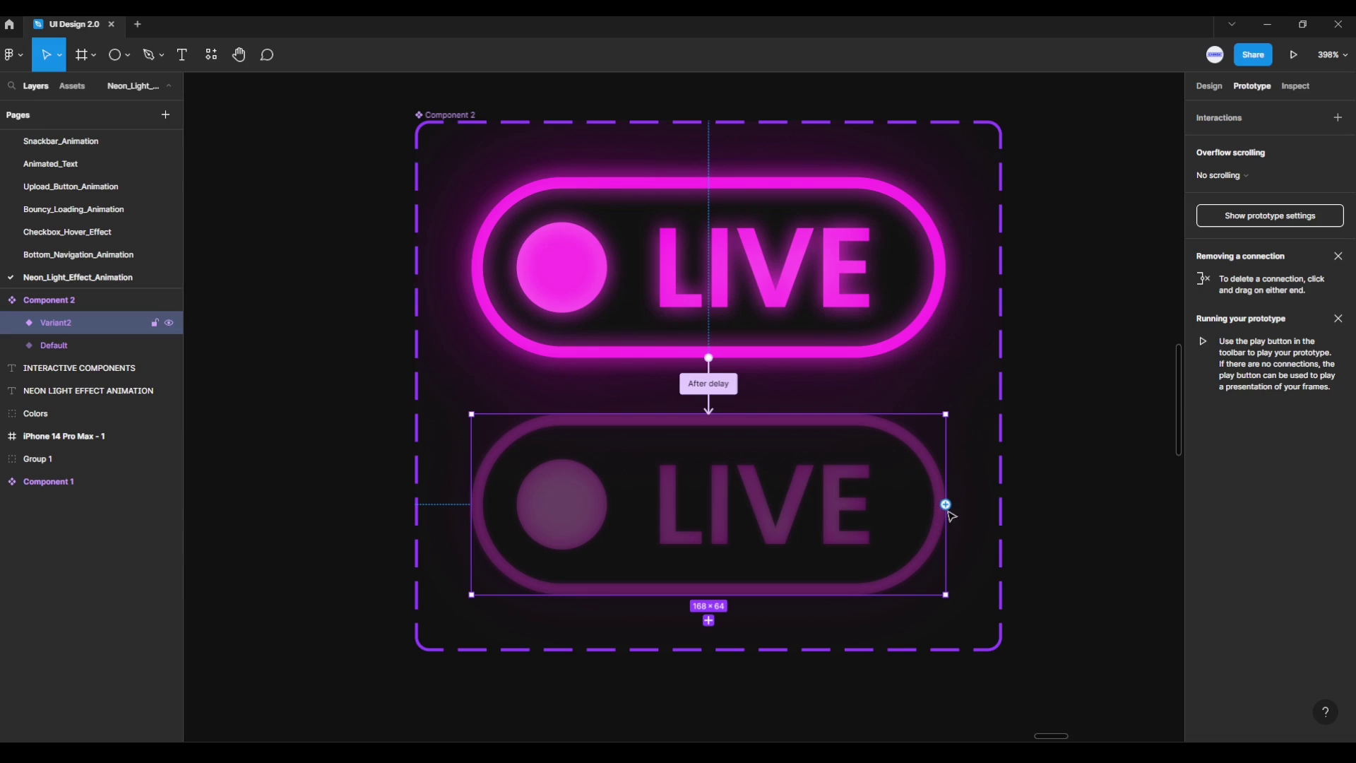
mouse_move(946, 504)
left_mouse_down()
mouse_move(968, 413)
mouse_move(908, 350)
left_mouse_up()
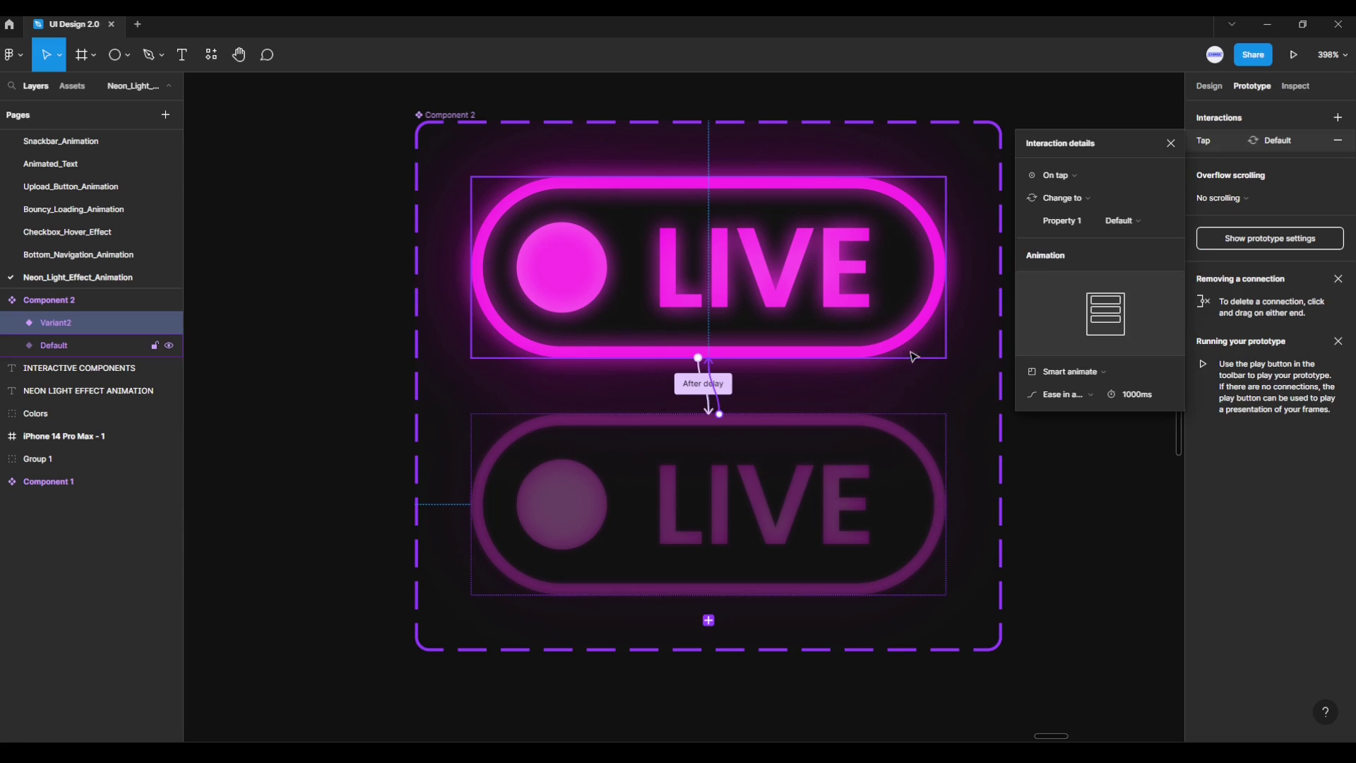
left_click(1078, 173)
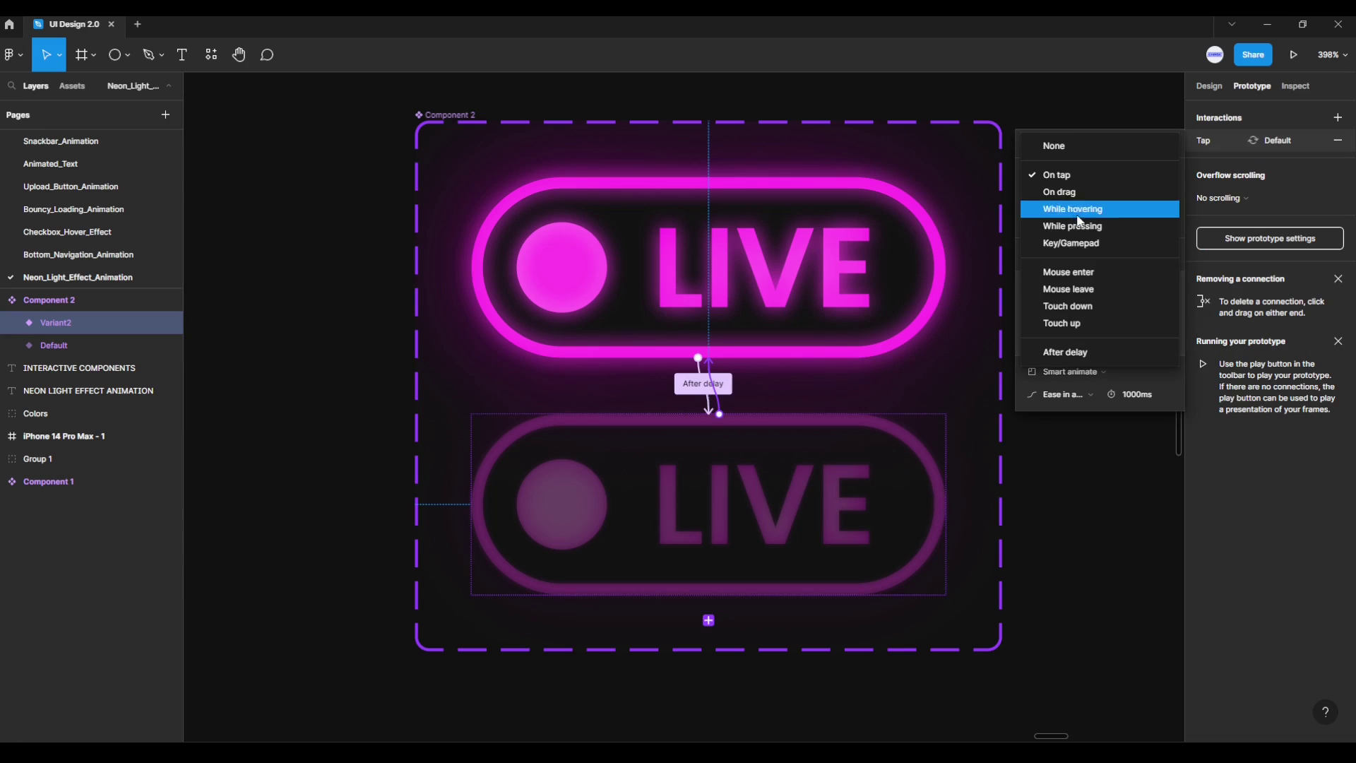
left_click(1079, 355)
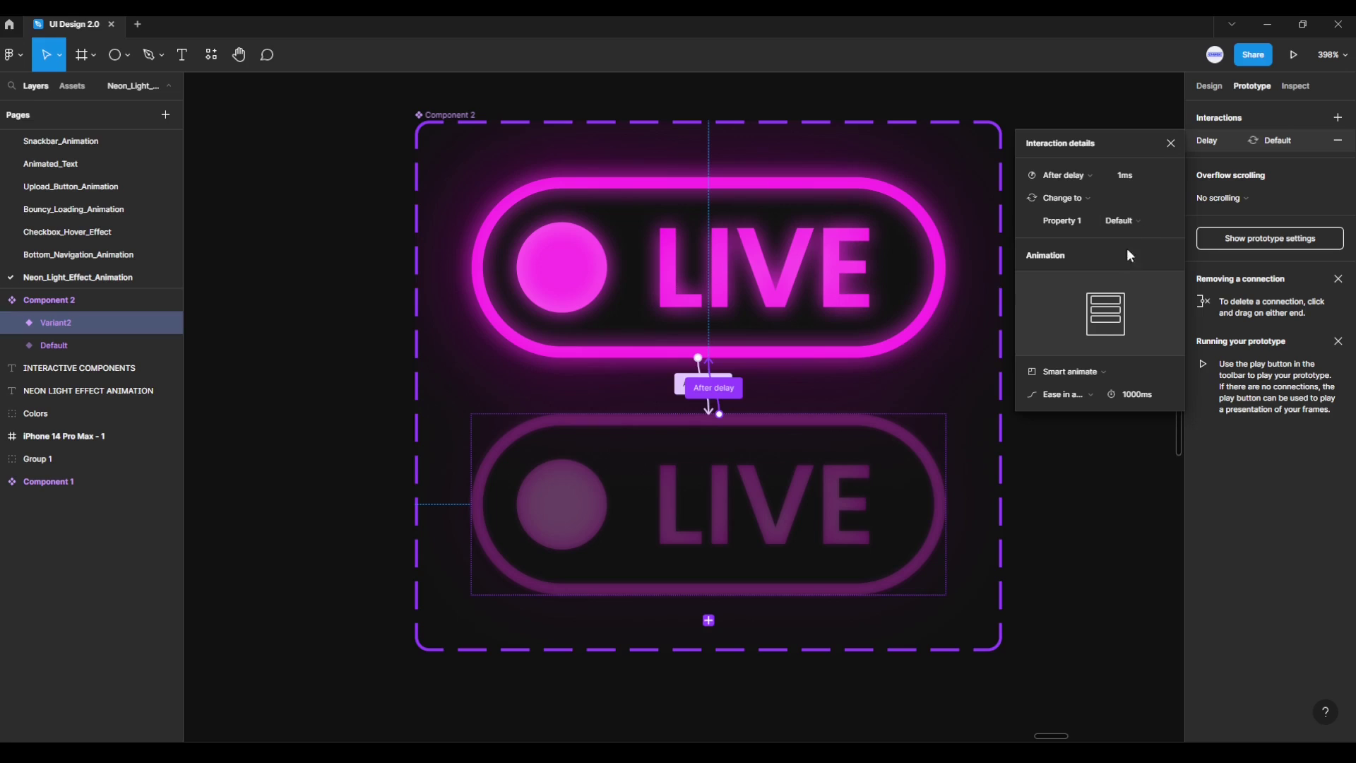
left_click(1074, 379)
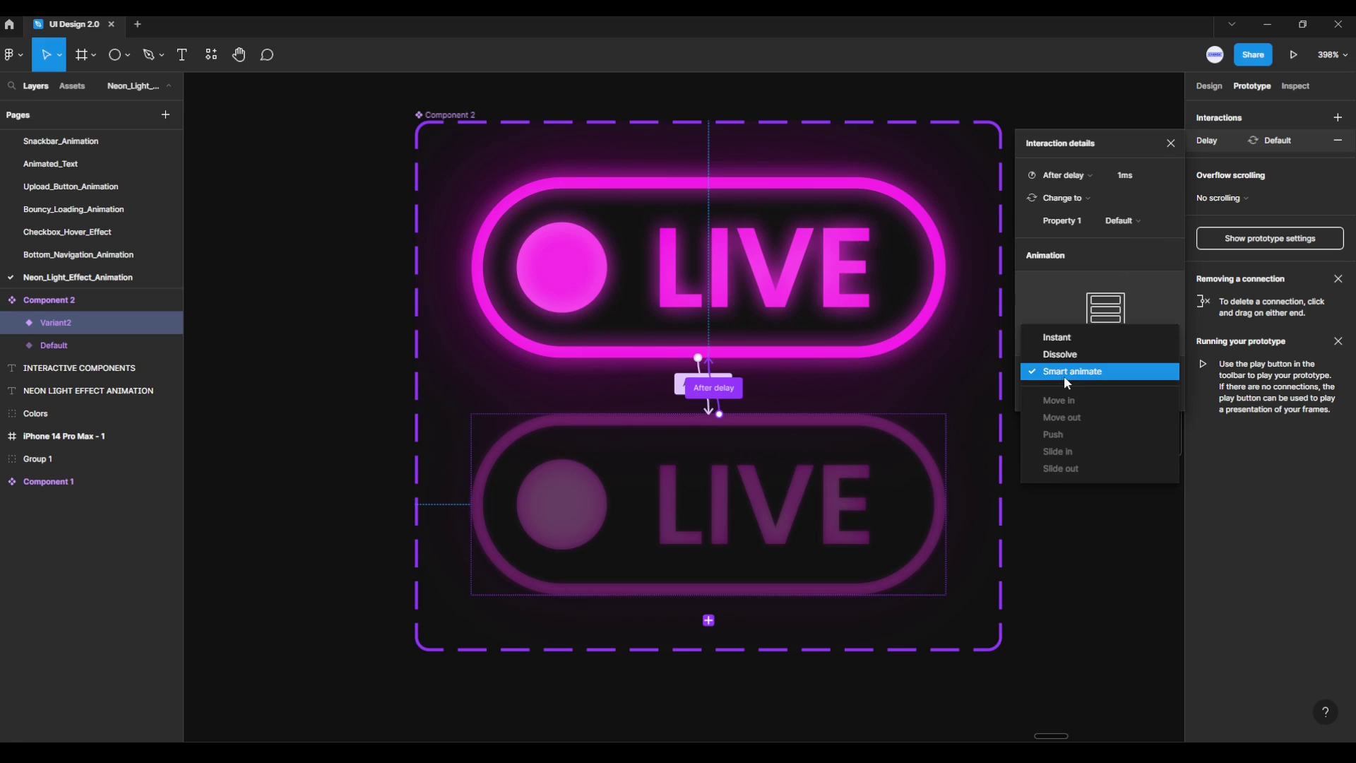
left_click(1065, 378)
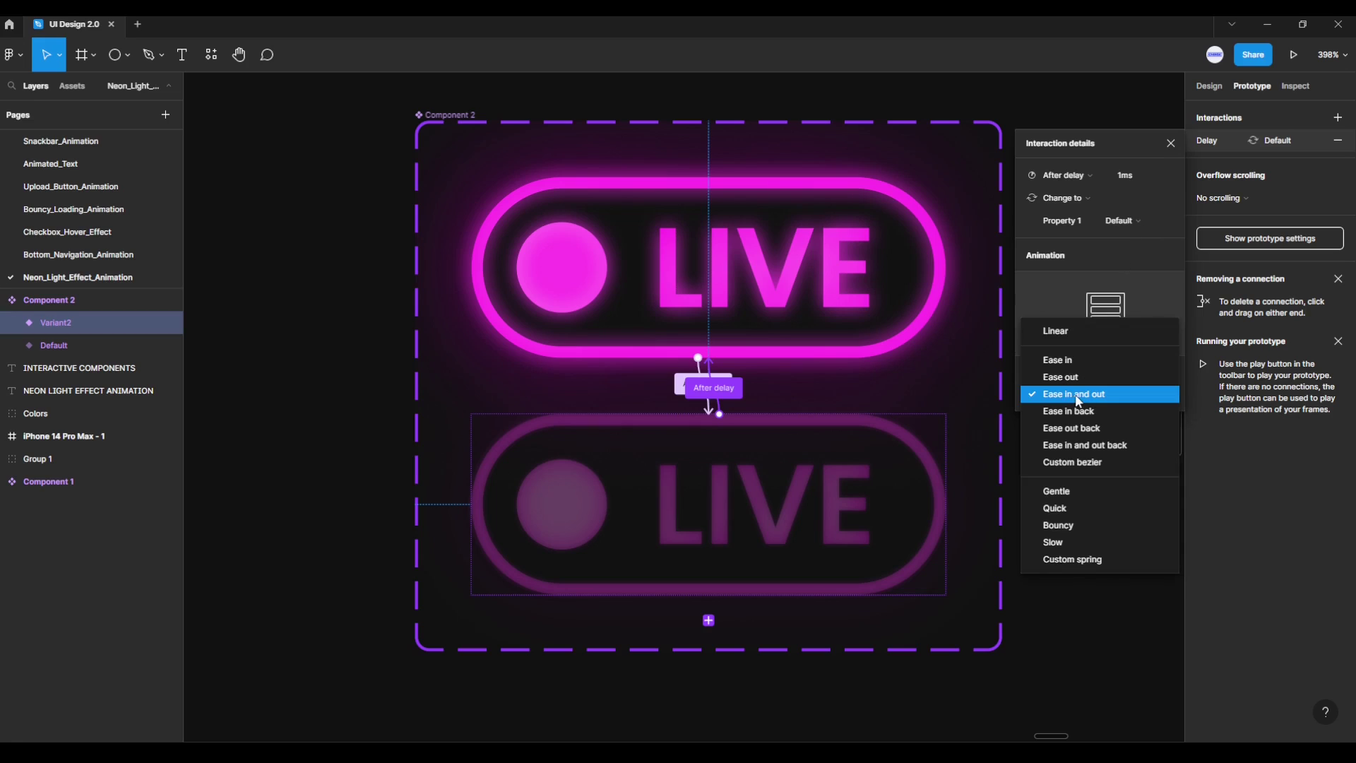
left_click(1079, 399)
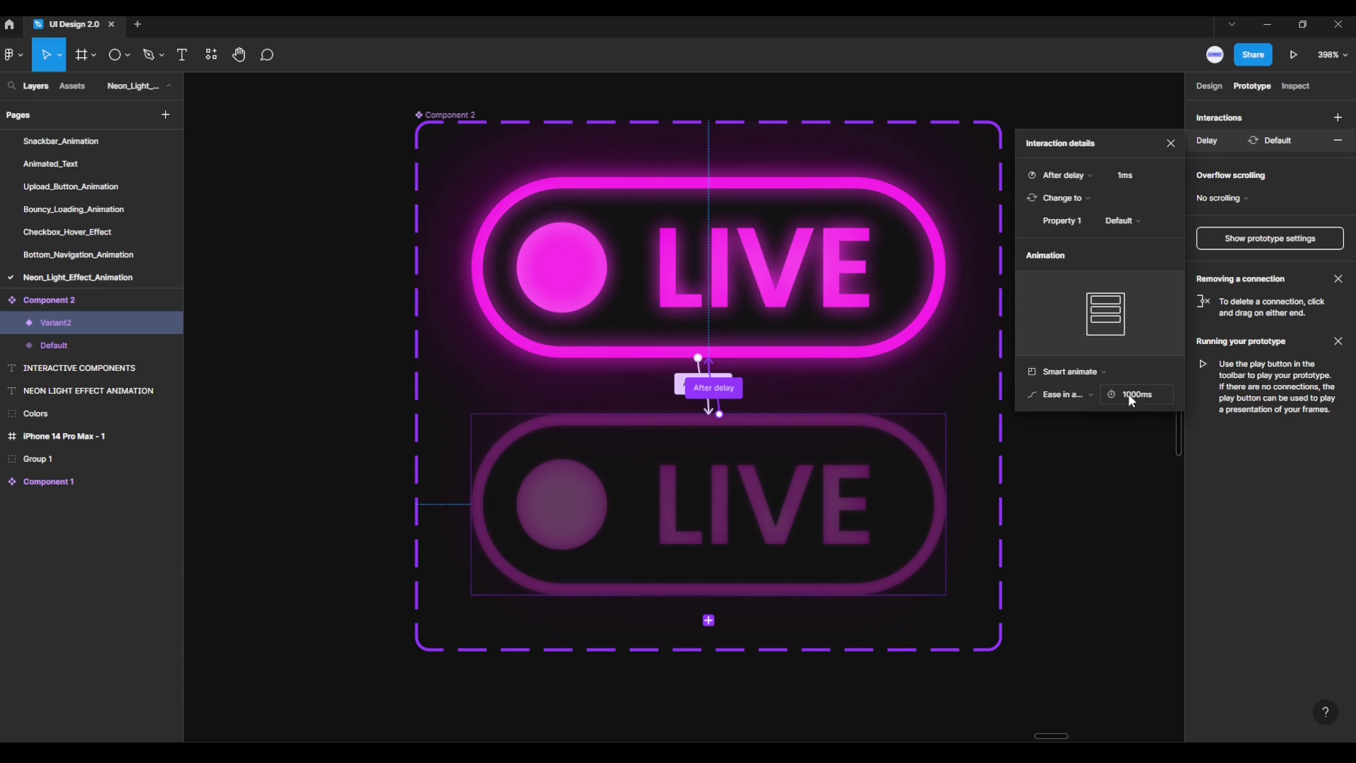
left_click(1130, 427)
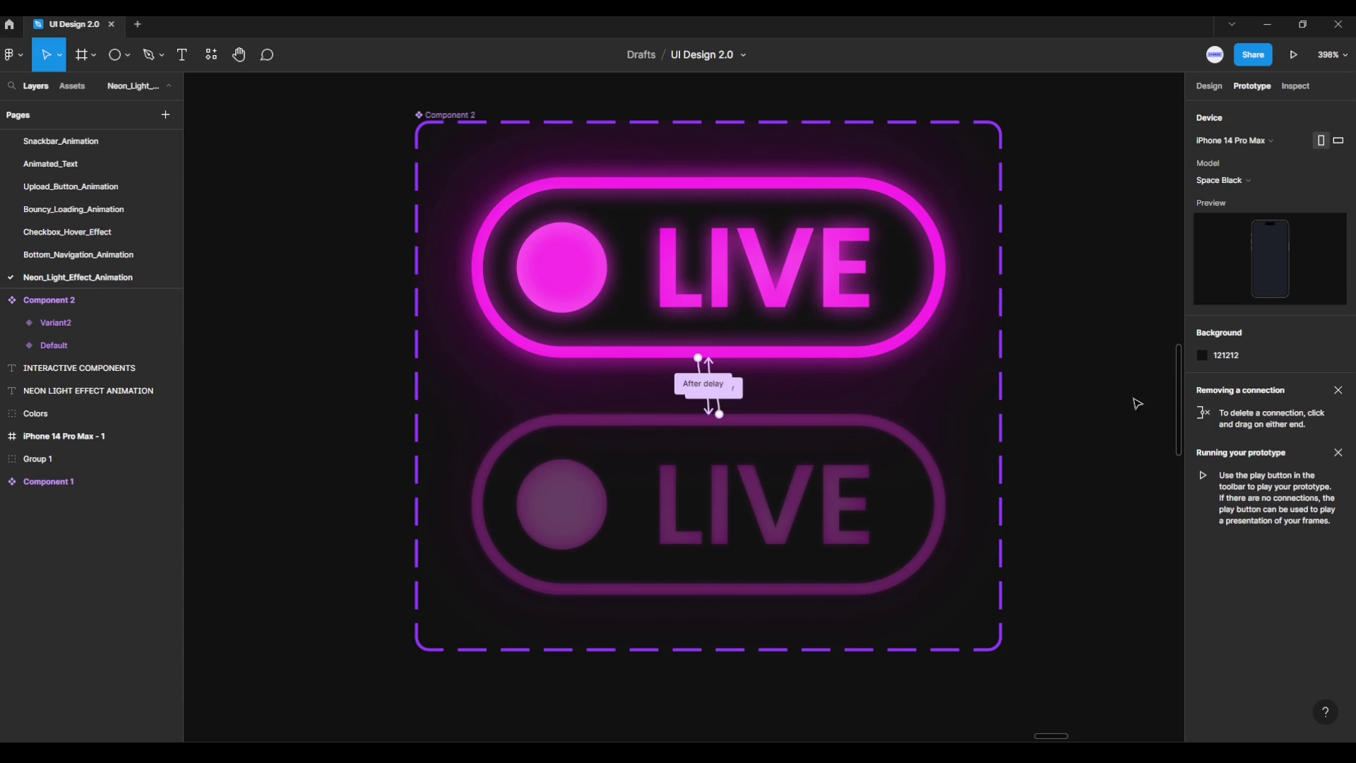
left_click(1209, 85)
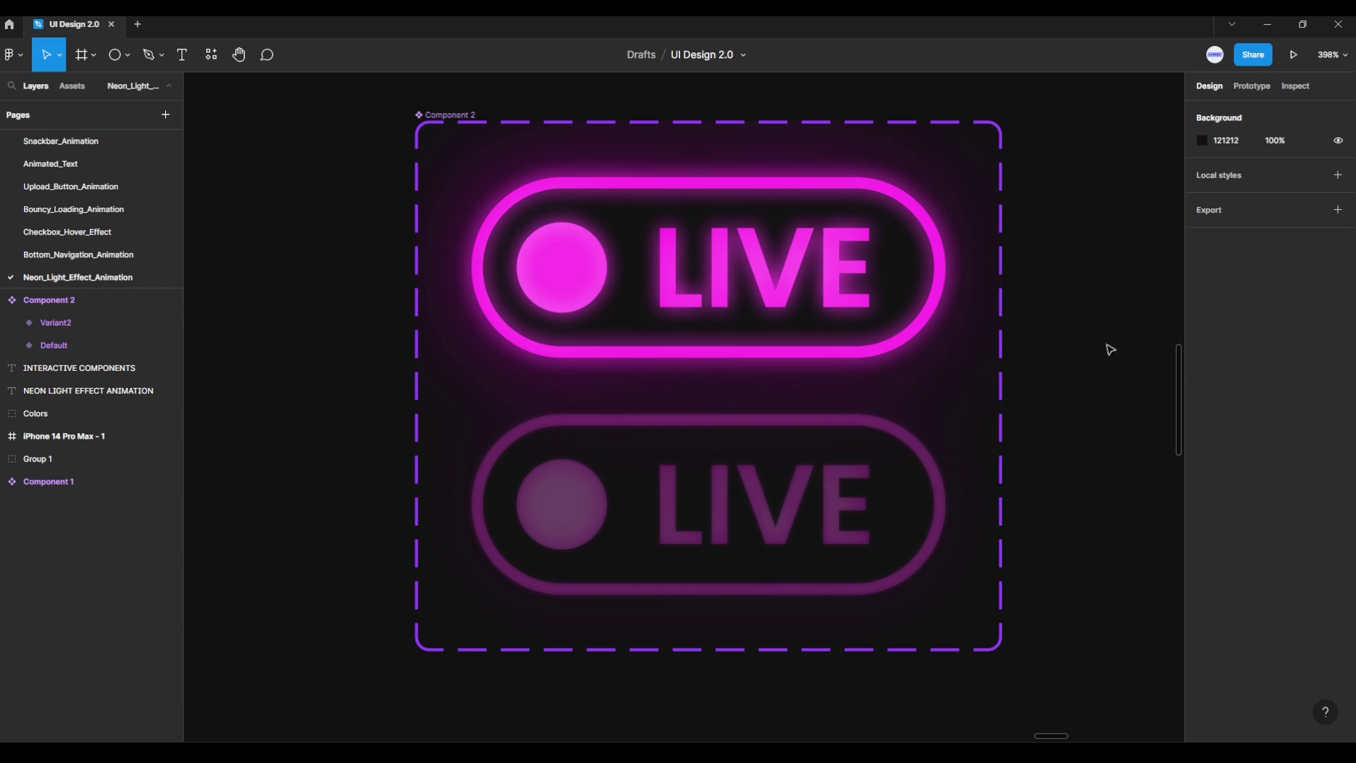
Step: Copy the dim Variant2 LIVE badge to the clipboard
left_click(920, 450)
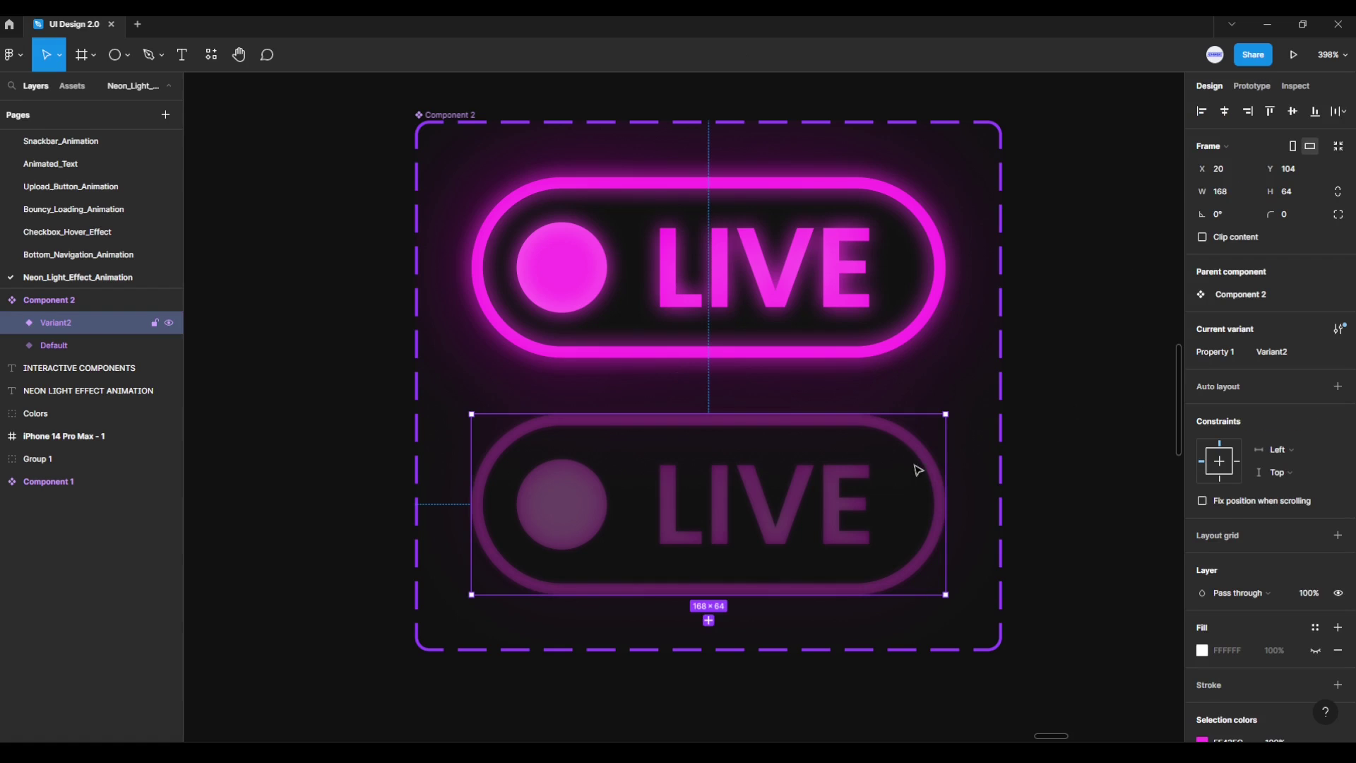
right_click(917, 453)
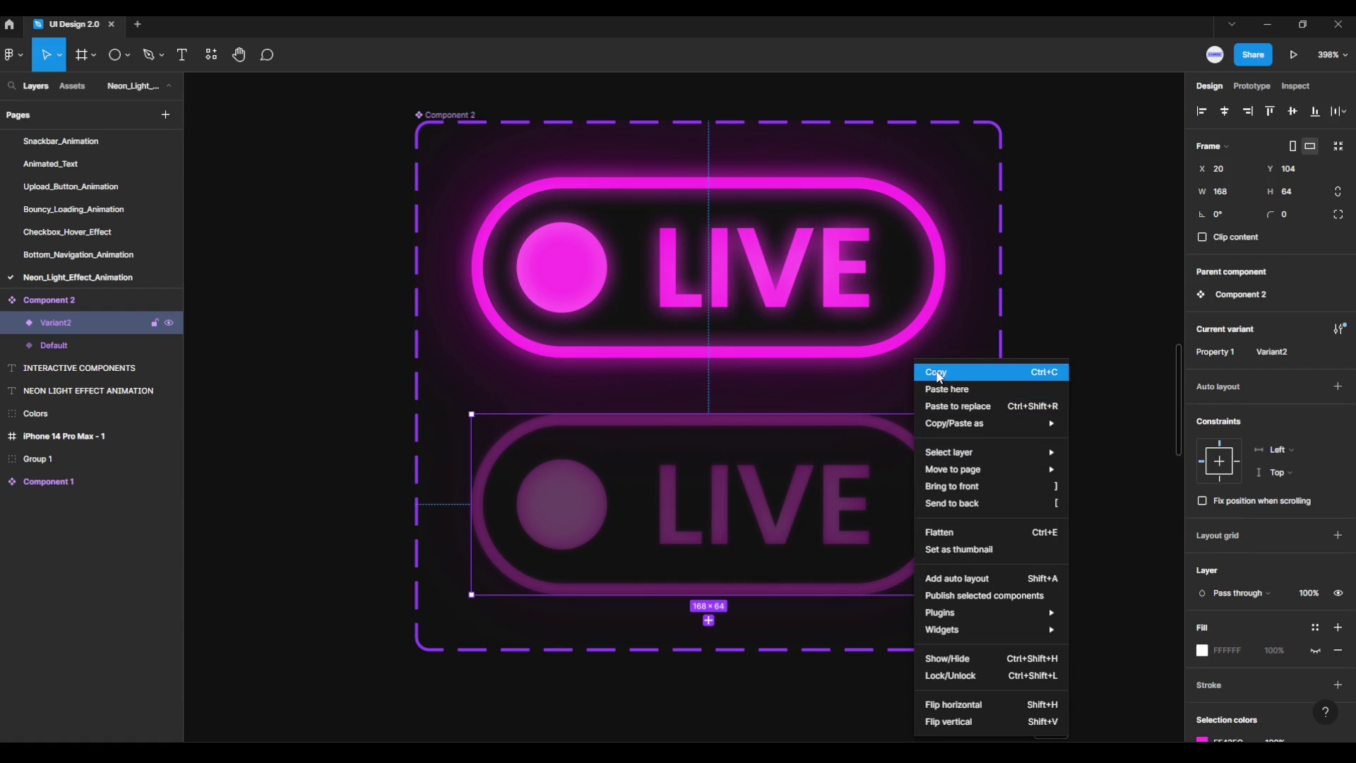
left_click(950, 372)
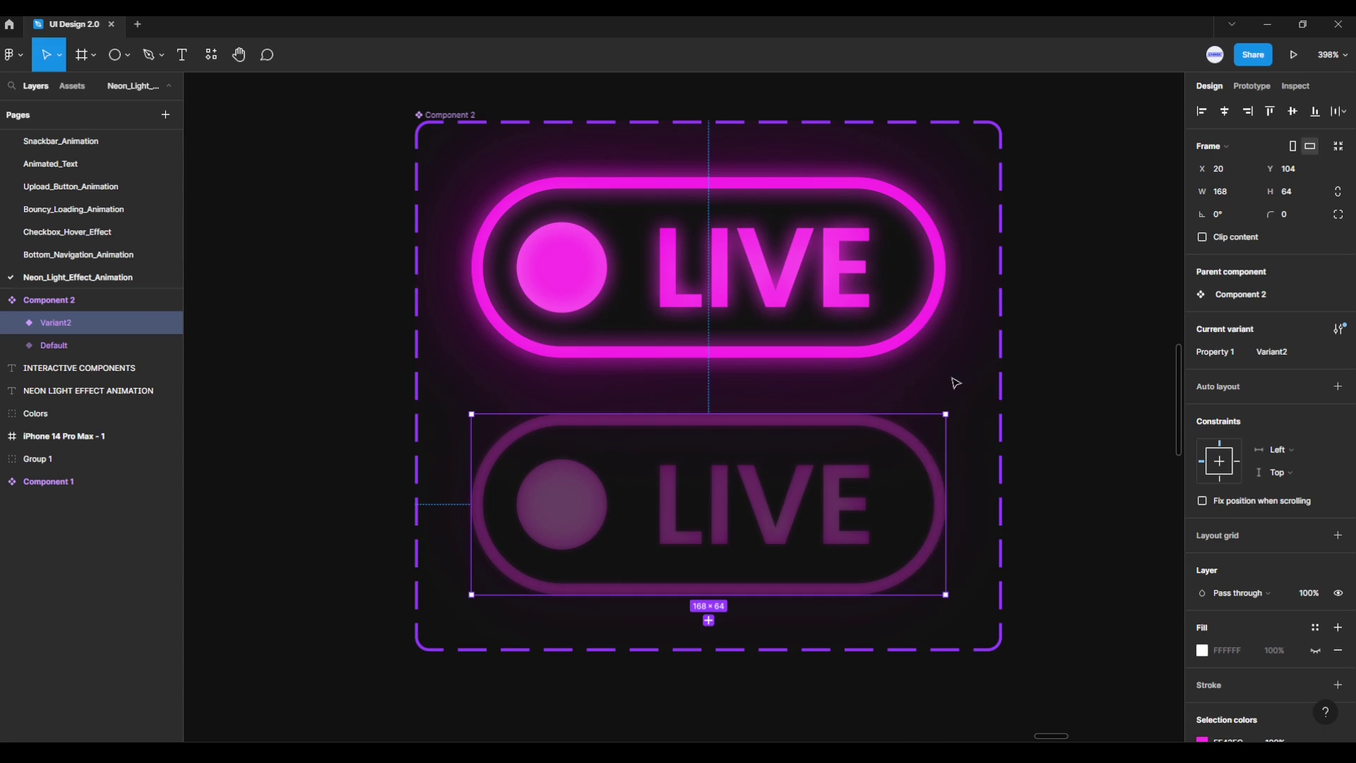
left_click(1054, 431)
Step: Pan the canvas over to the iPhone 14 Pro Max 'Watch now!' frame
scroll(1053, 430, "down", 5)
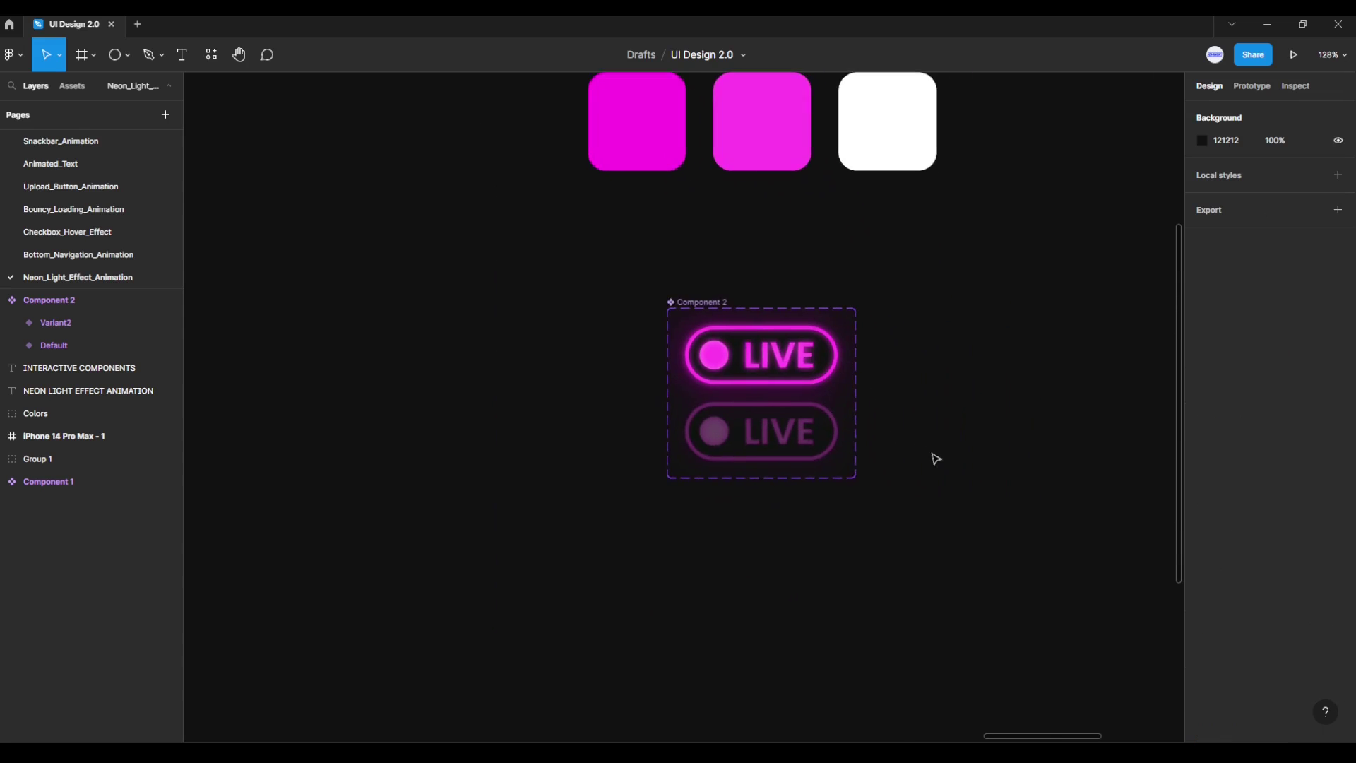
scroll(933, 460, "down", 3)
scroll(635, 406, "right", 5)
scroll(619, 401, "right", 5)
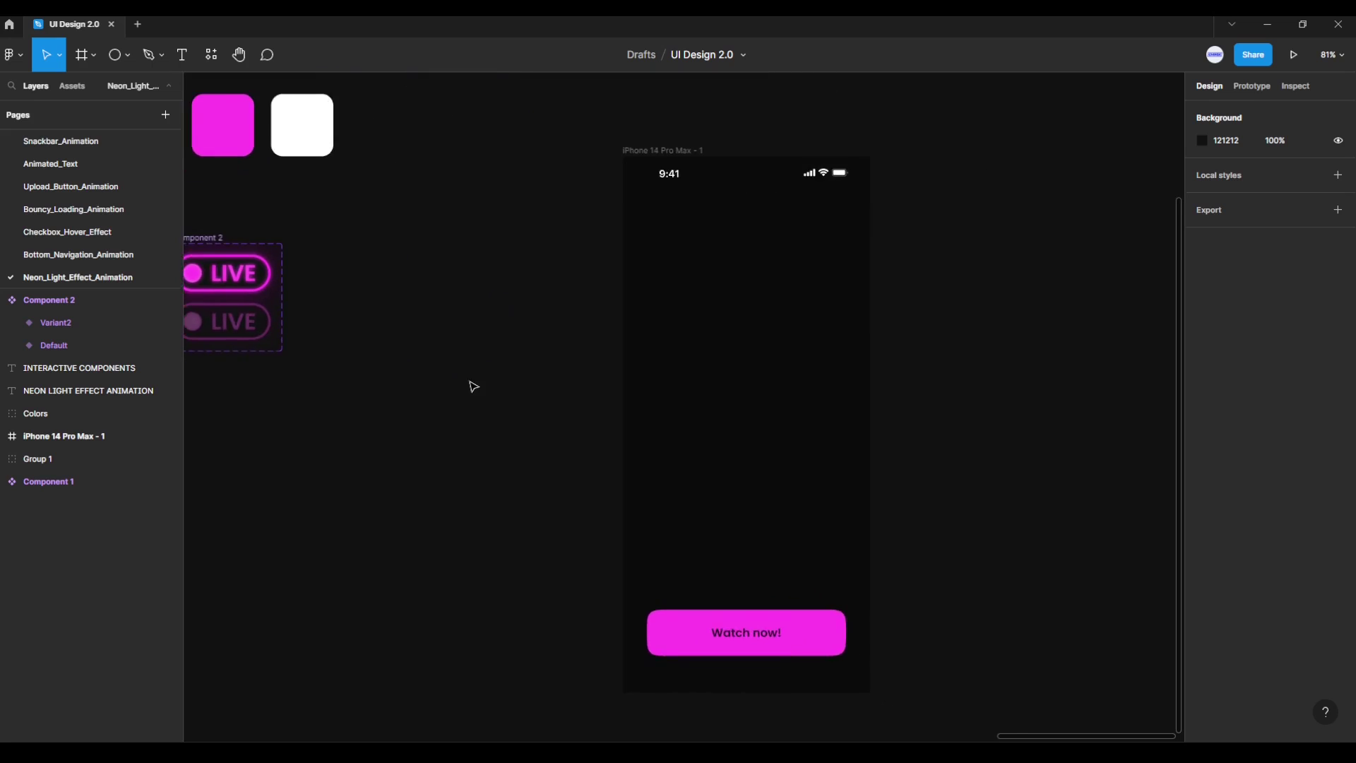
scroll(521, 394, "up", 2)
scroll(451, 372, "right", 2)
scroll(448, 376, "right", 1)
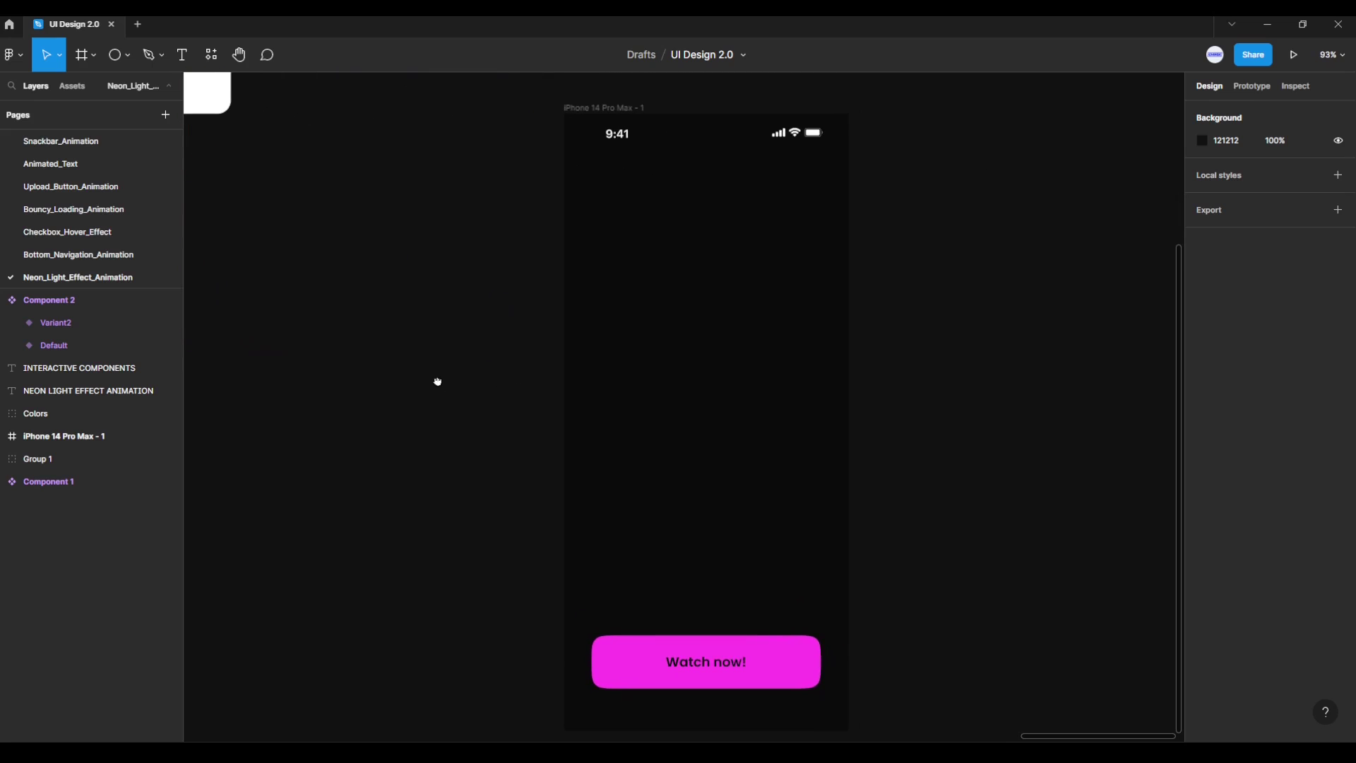
scroll(436, 381, "up", 1)
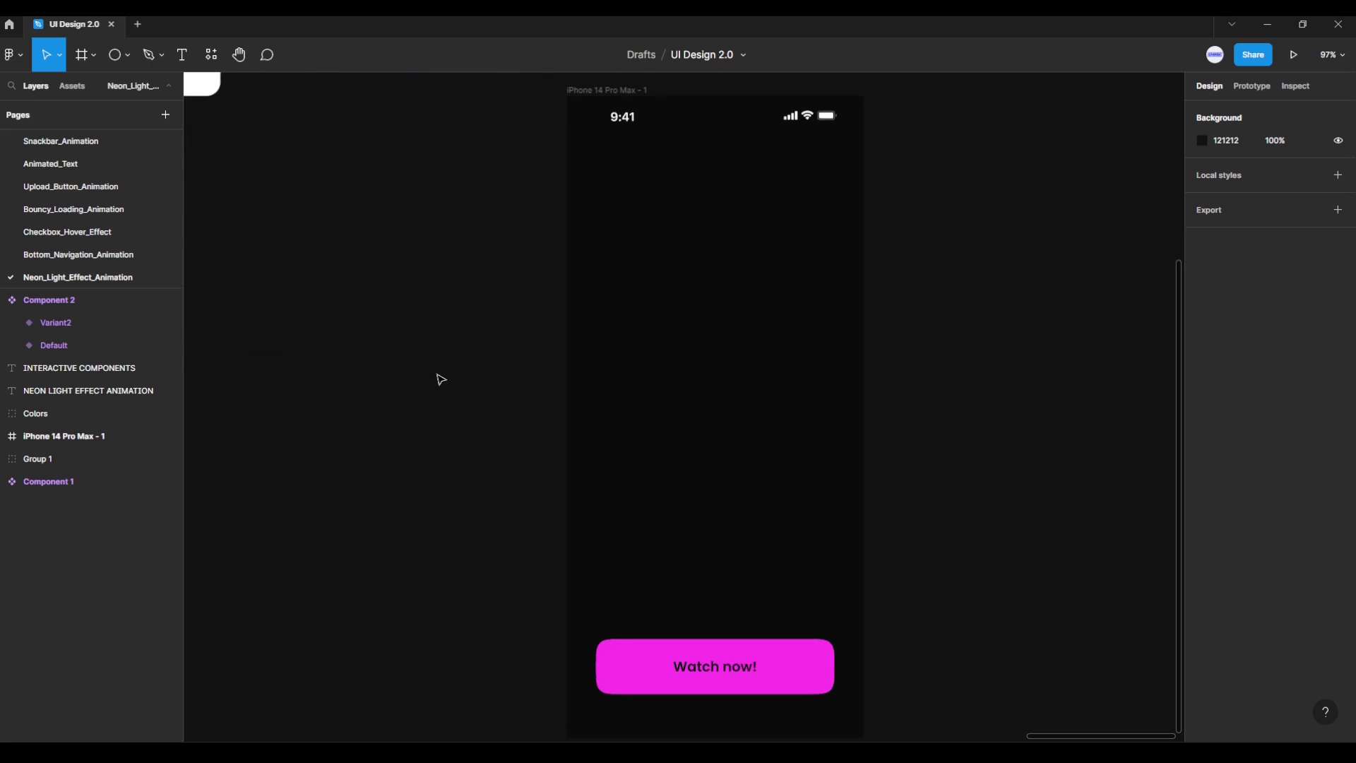
Step: Paste the LIVE button into the iPhone frame, centred and nudged slightly upward
left_click(610, 90)
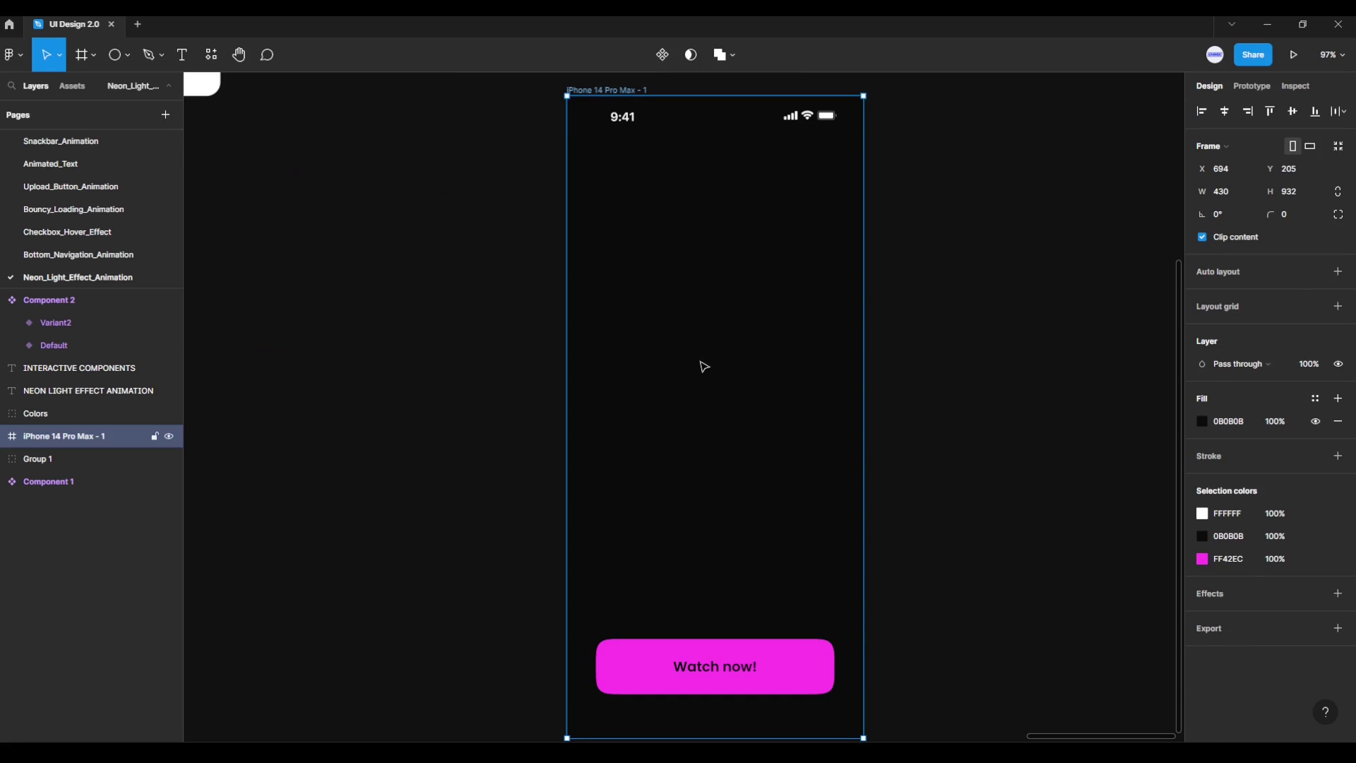
key("ctrl+v")
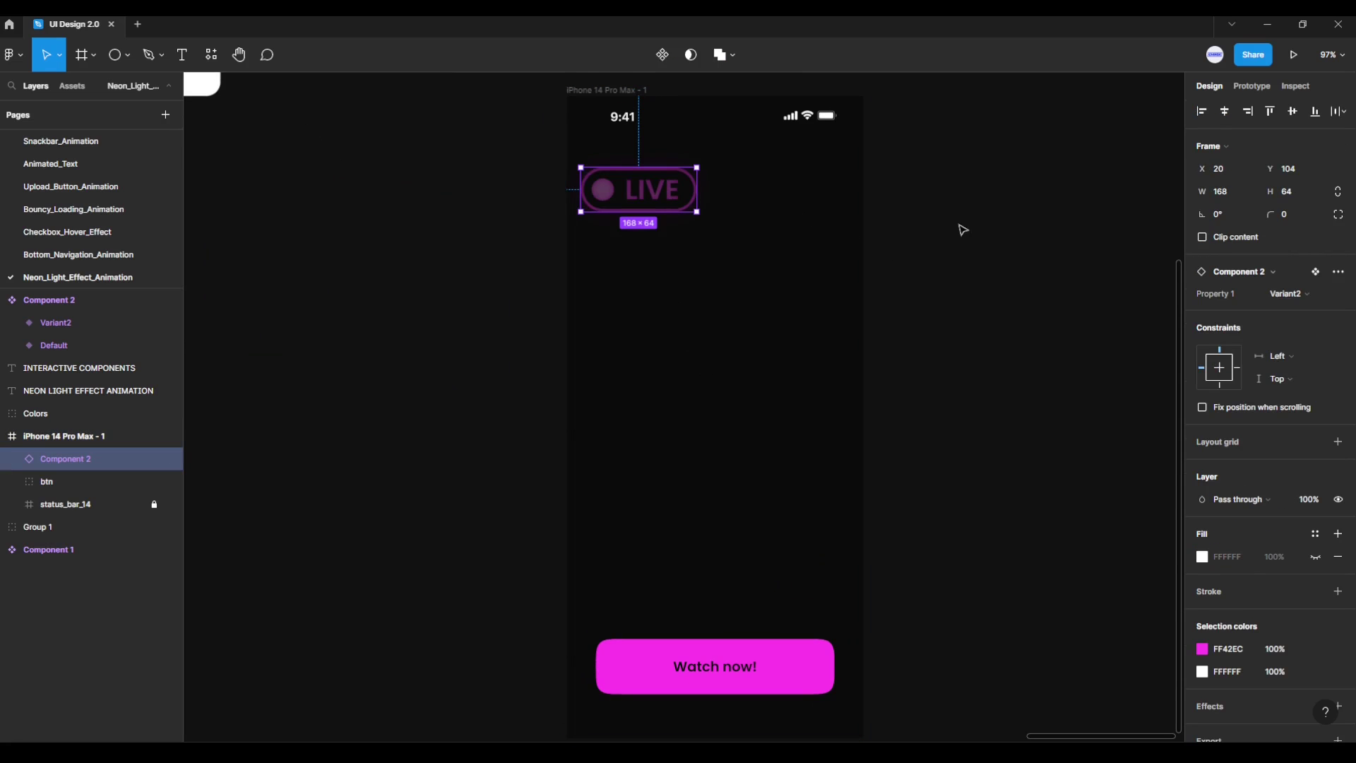
left_click(1224, 113)
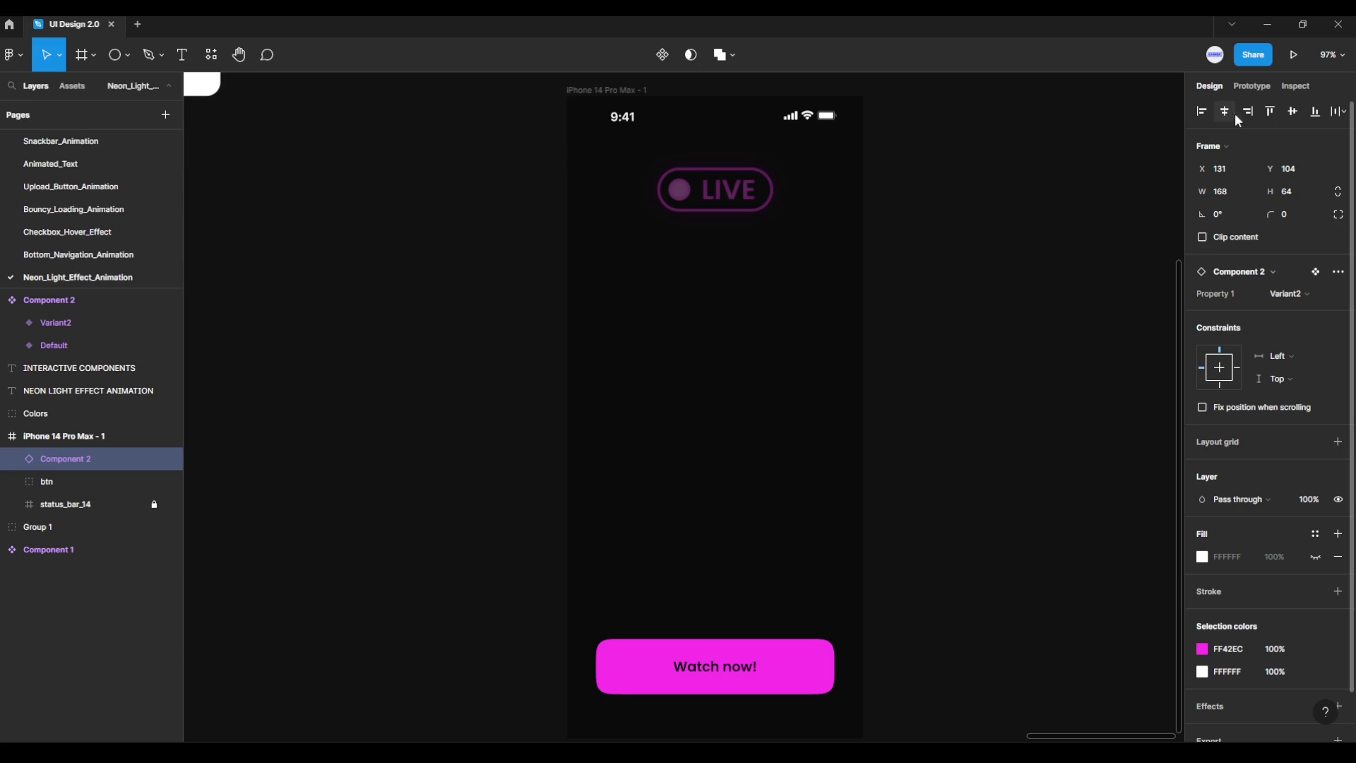
left_click(1293, 111)
key("shift+Up")
key("shift+Up")
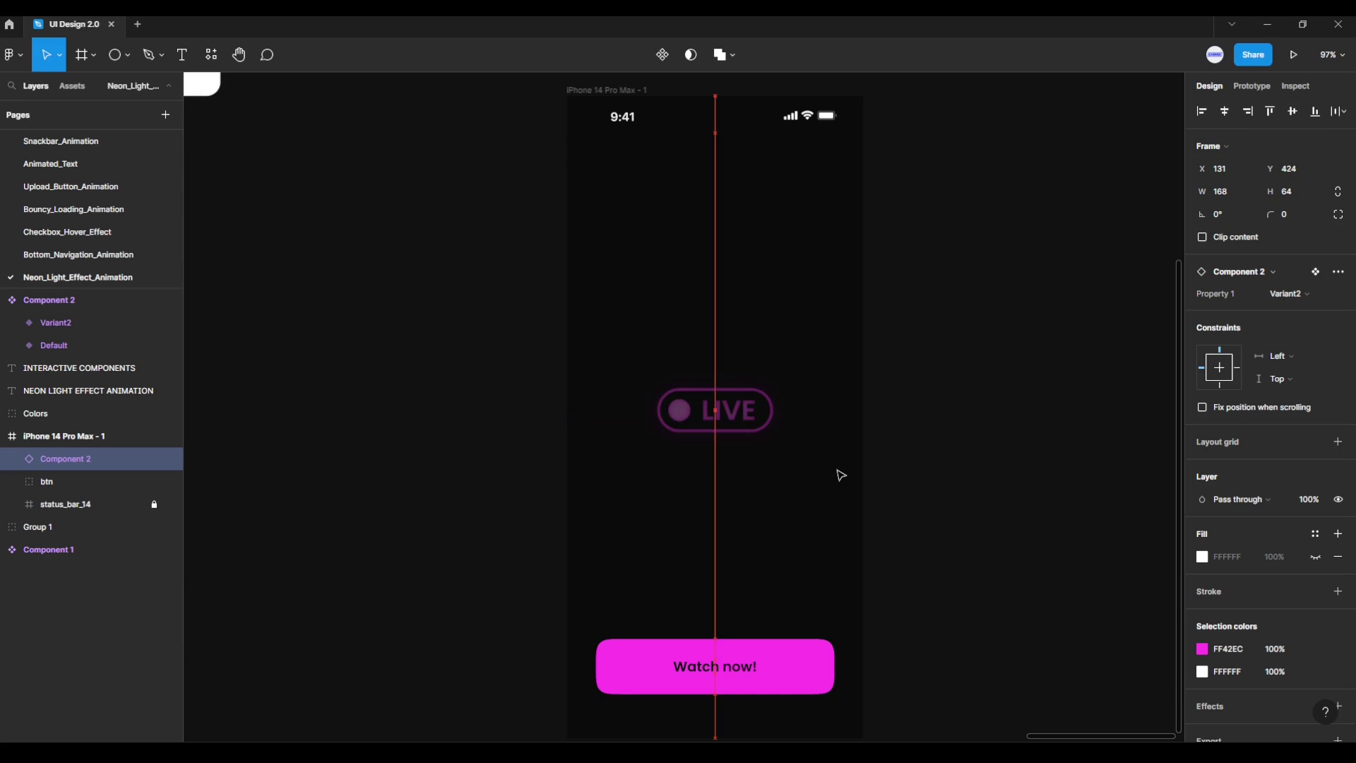
key("shift+Up")
key("shift+Up")
key("shift+Up")
key("shift+Up")
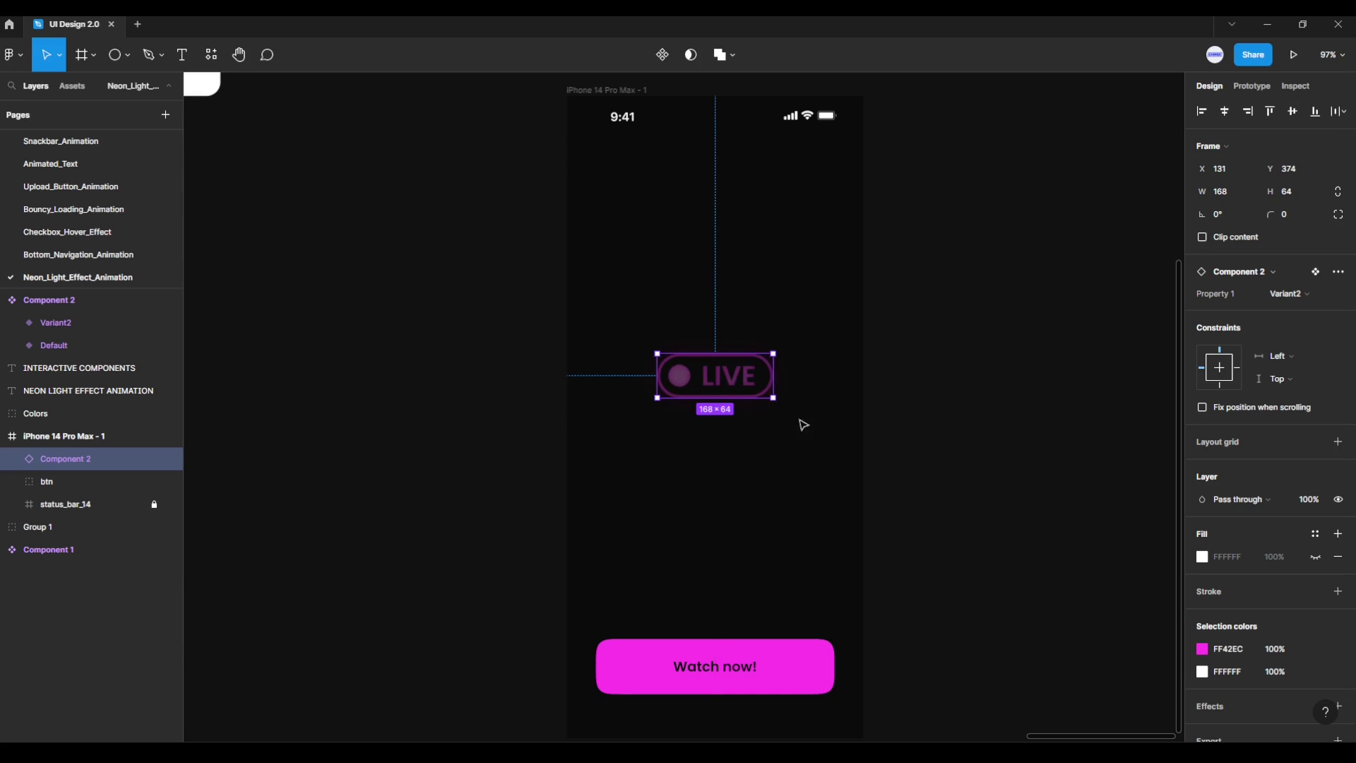
Step: Scale the LIVE button proportionally to about 250×95
mouse_move(80, 94)
left_click(62, 54)
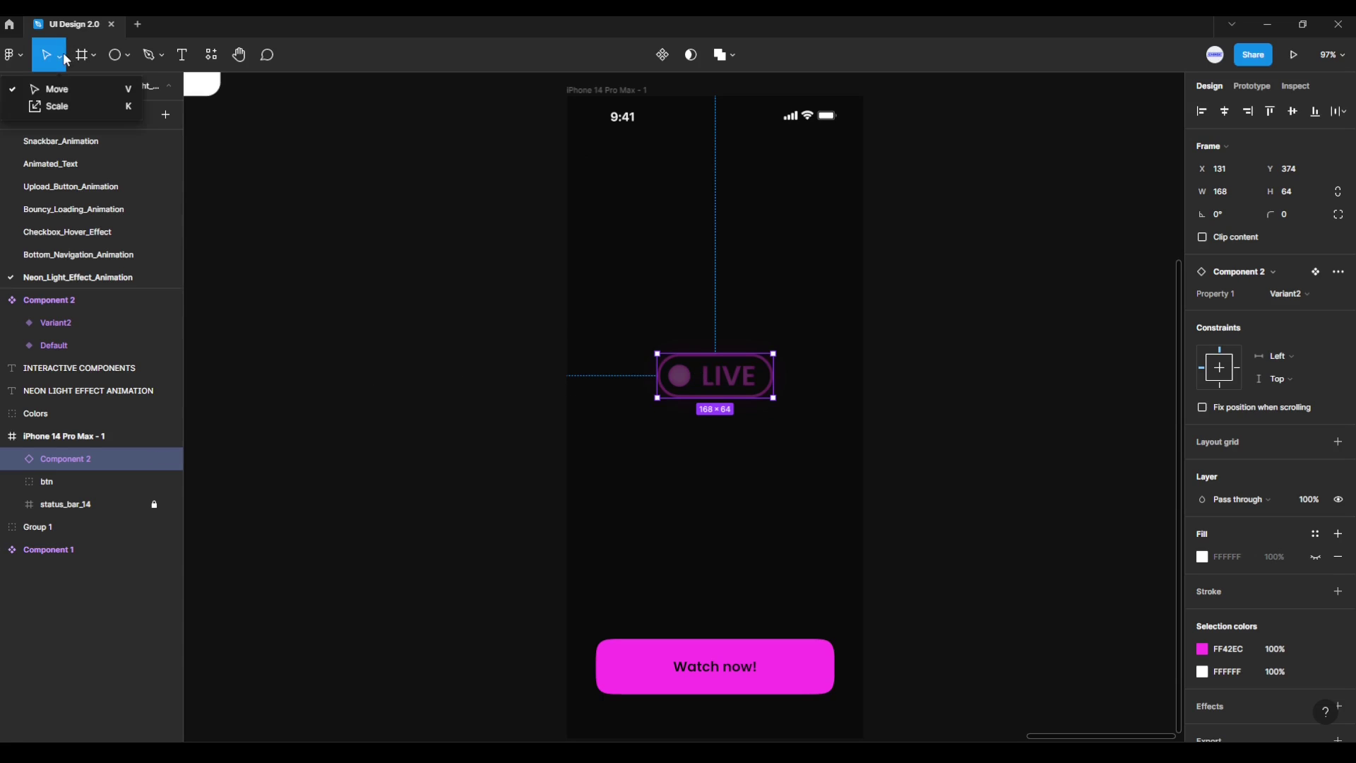
left_click(51, 107)
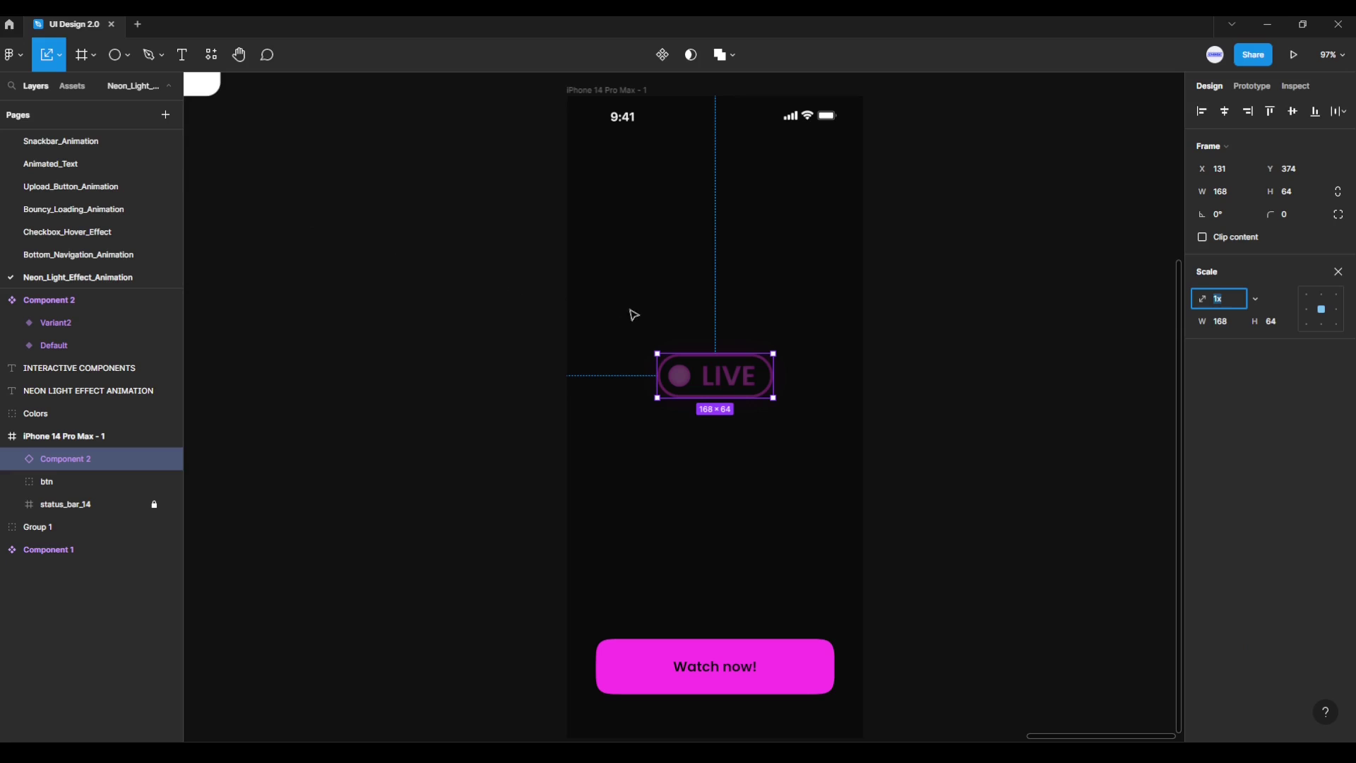
left_click_drag(775, 352, 799, 347)
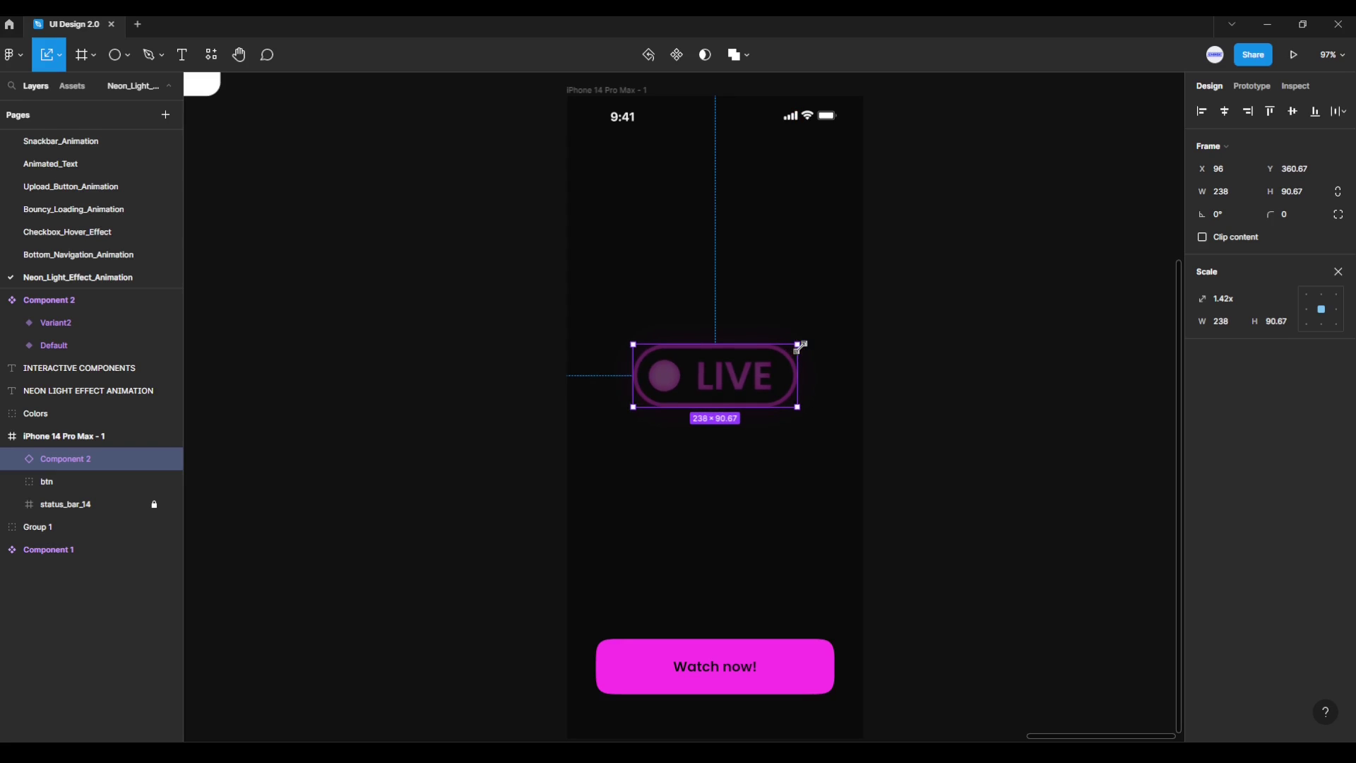
left_click_drag(801, 344, 805, 341)
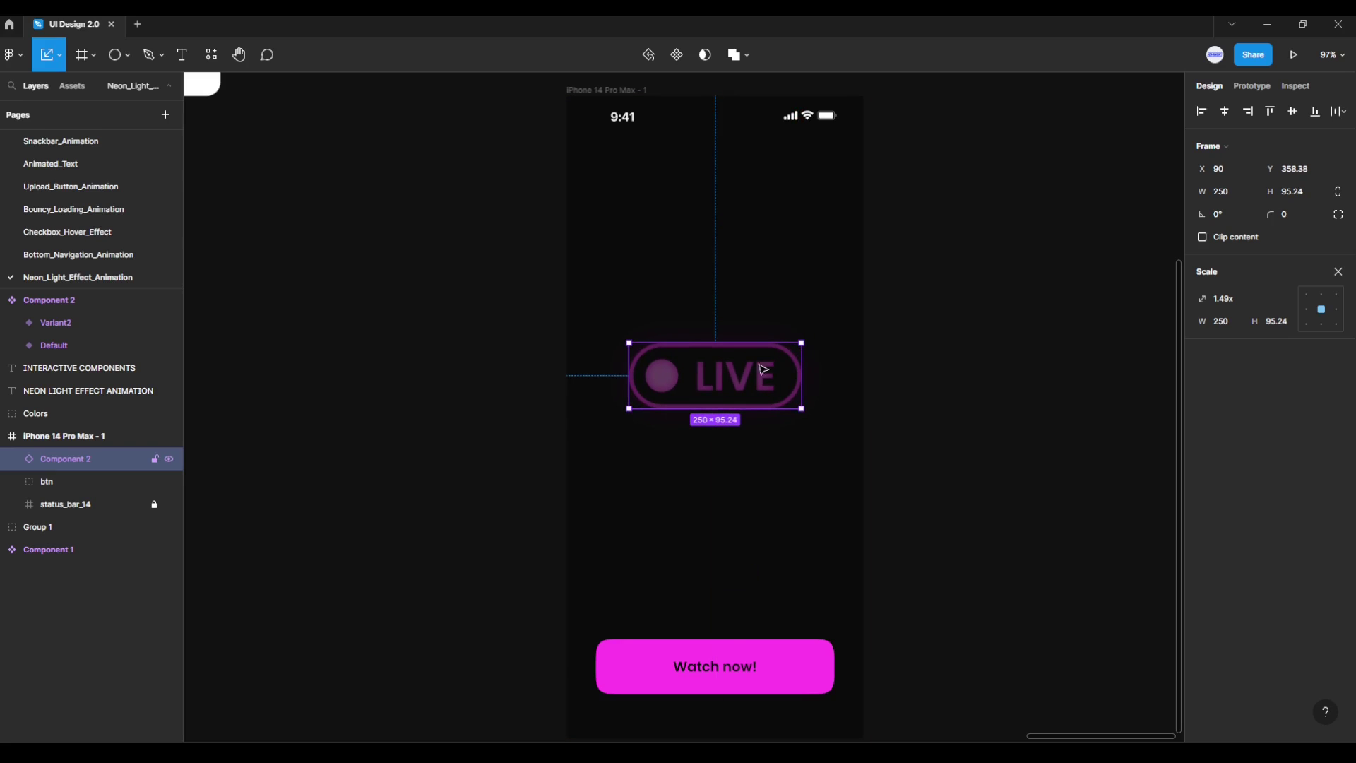
Step: Present the iPhone 14 Pro Max - 1 frame as a prototype preview
left_click(907, 342)
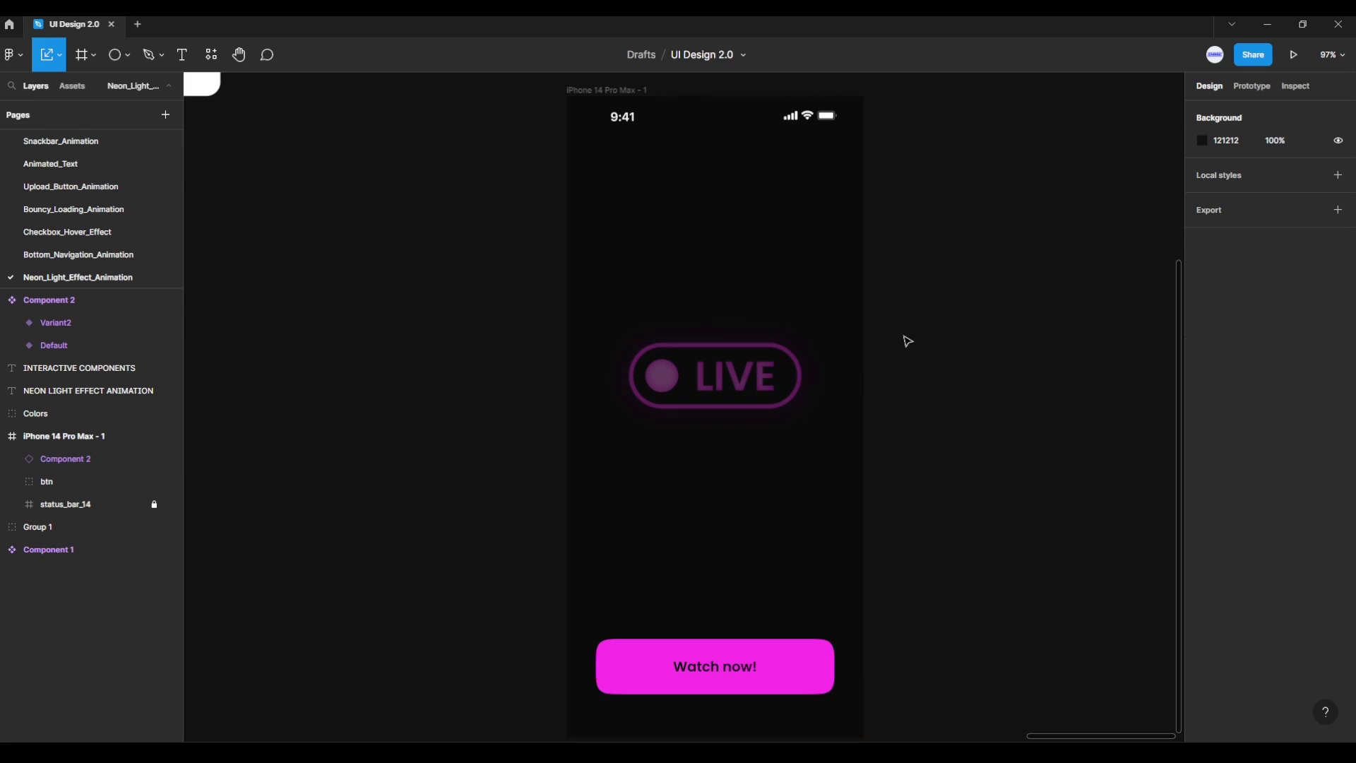
left_click(632, 91)
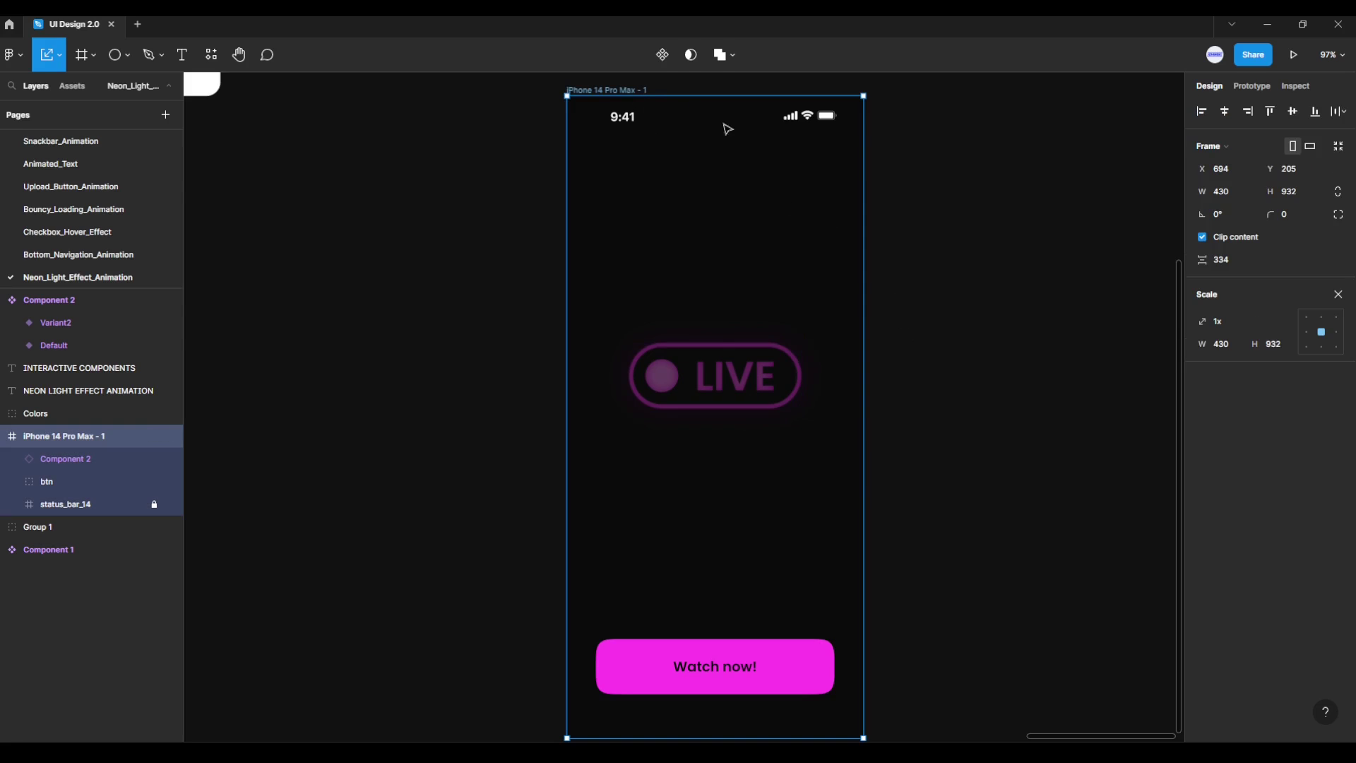
left_click(1292, 55)
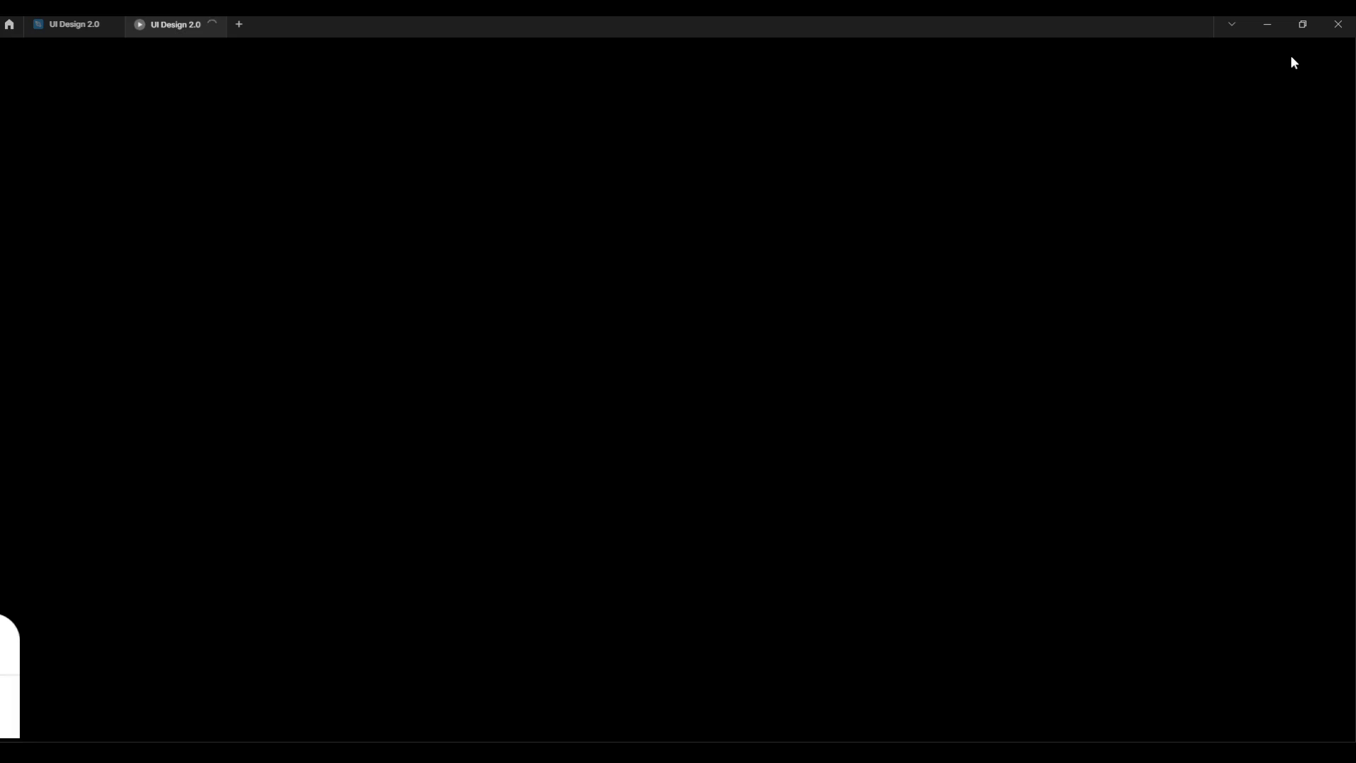